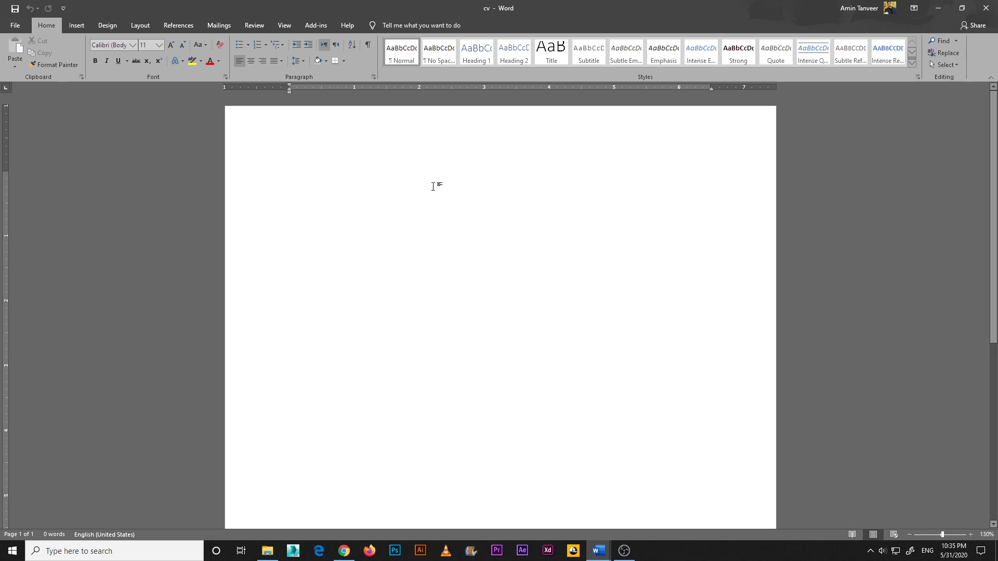
- Minimize Word, Chrome and File Explorer, refresh the desktop, and drag the headshot into the cv document
left_click(938, 8)
left_click(936, 7)
left_click(937, 8)
left_click(921, 7)
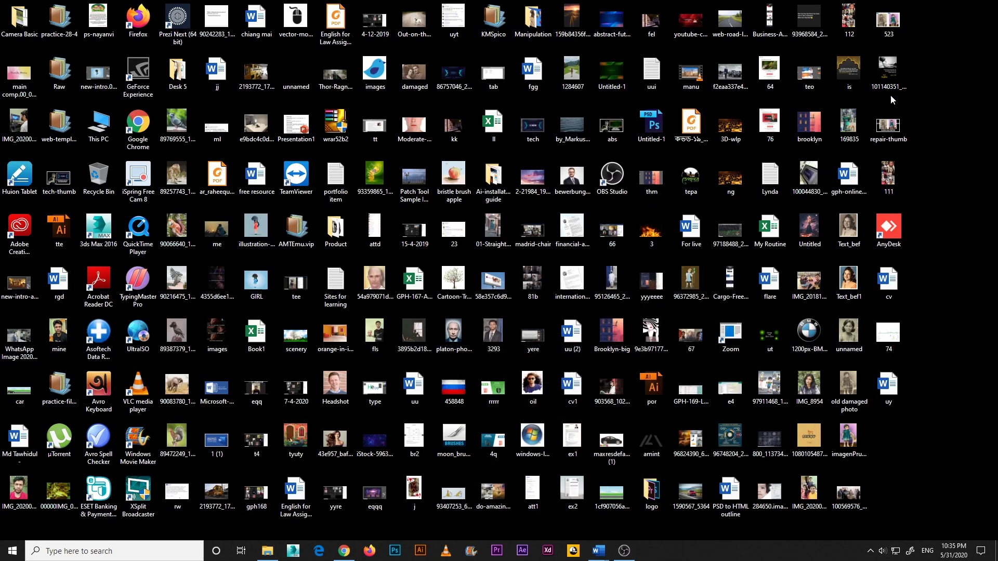
right_click(891, 96)
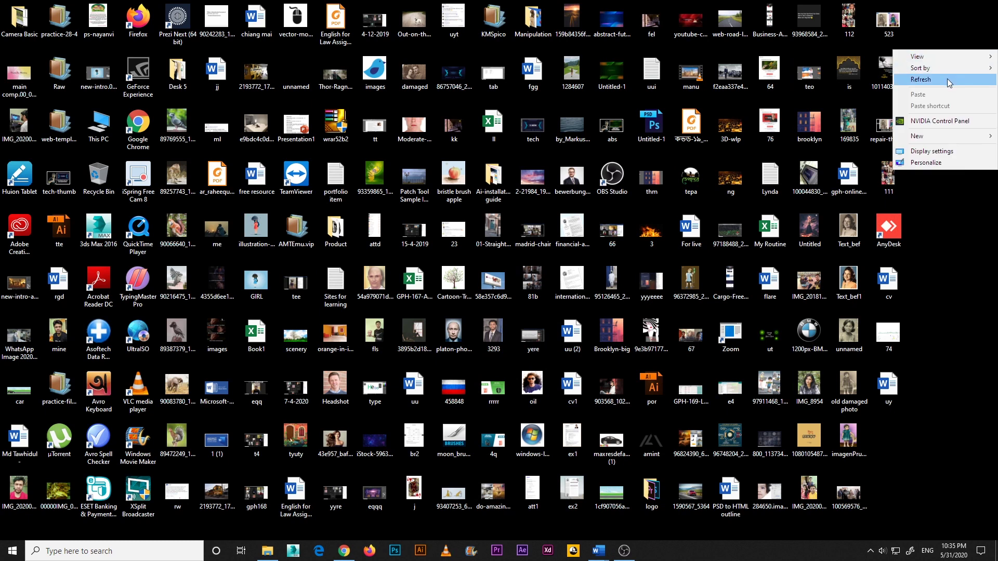
left_click(948, 79)
mouse_move(571, 177)
left_mouse_down()
mouse_move(602, 522)
mouse_move(495, 234)
left_mouse_up()
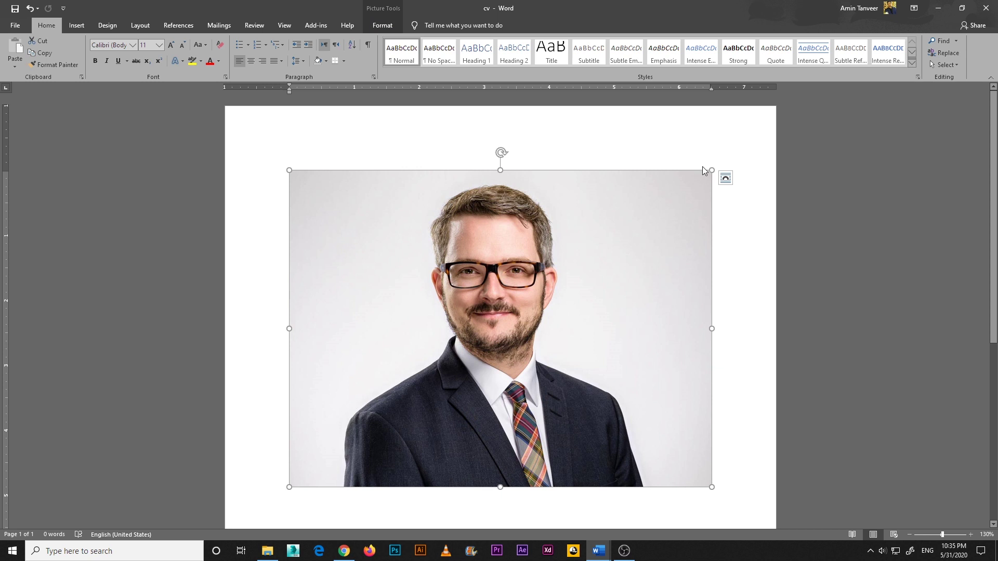
- Shrink the headshot and insert a page break to start a second page
mouse_move(711, 170)
left_mouse_down()
mouse_move(590, 207)
mouse_move(399, 234)
left_mouse_up()
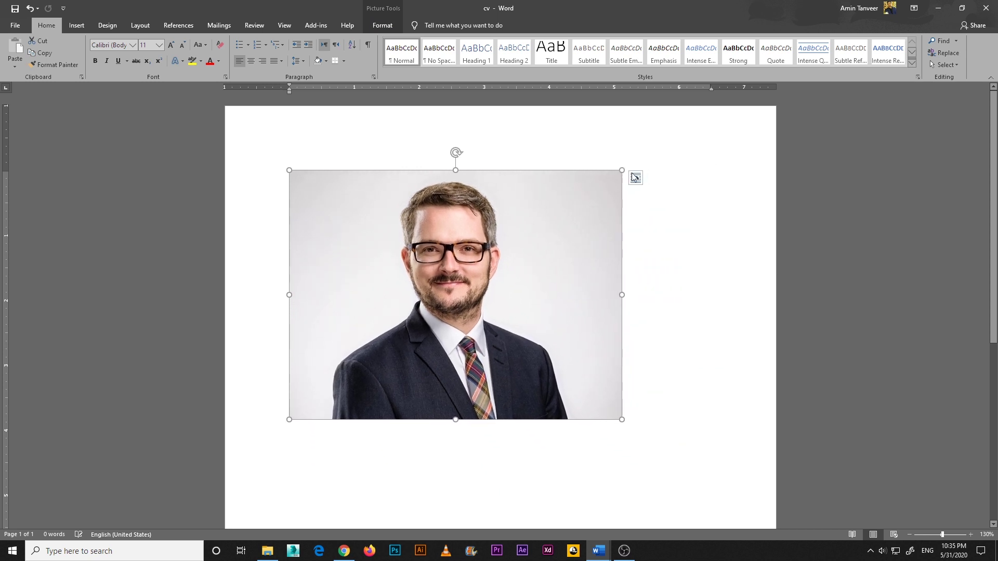
left_click_drag(626, 170, 344, 224)
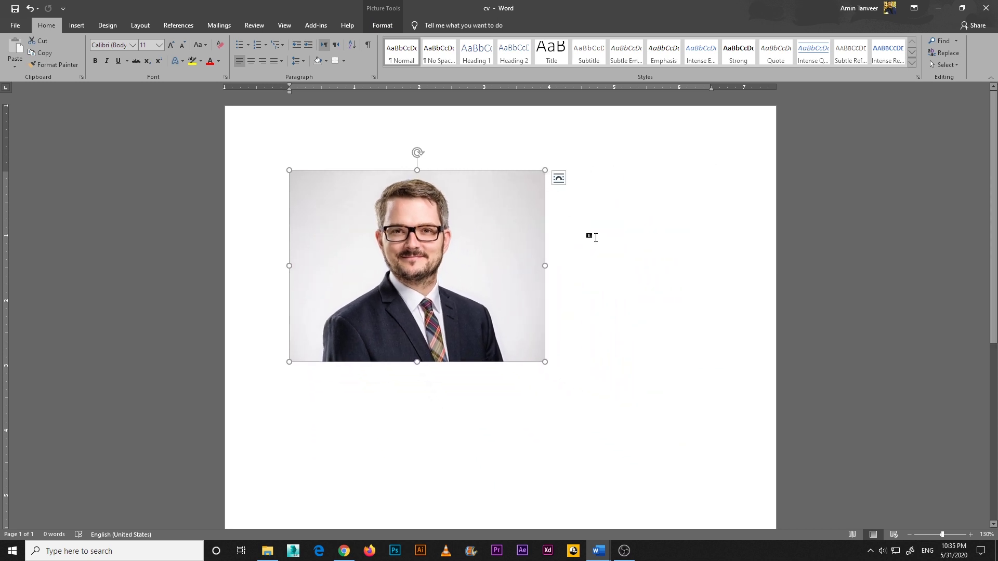
left_click(591, 234)
left_click(77, 26)
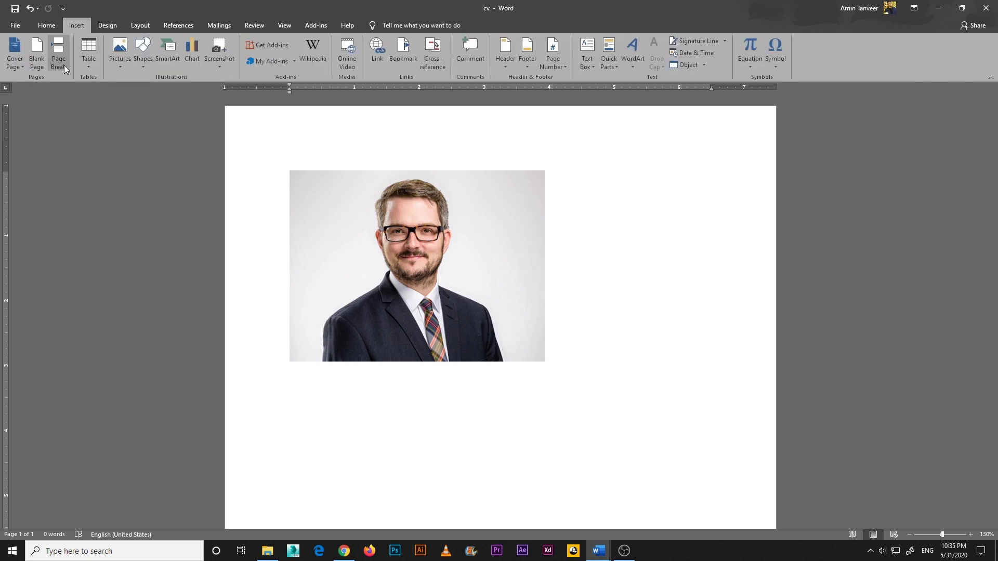
left_click(37, 52)
- Shrink the photo further and crop strips off its left and right sides
scroll(556, 255, "up", 8)
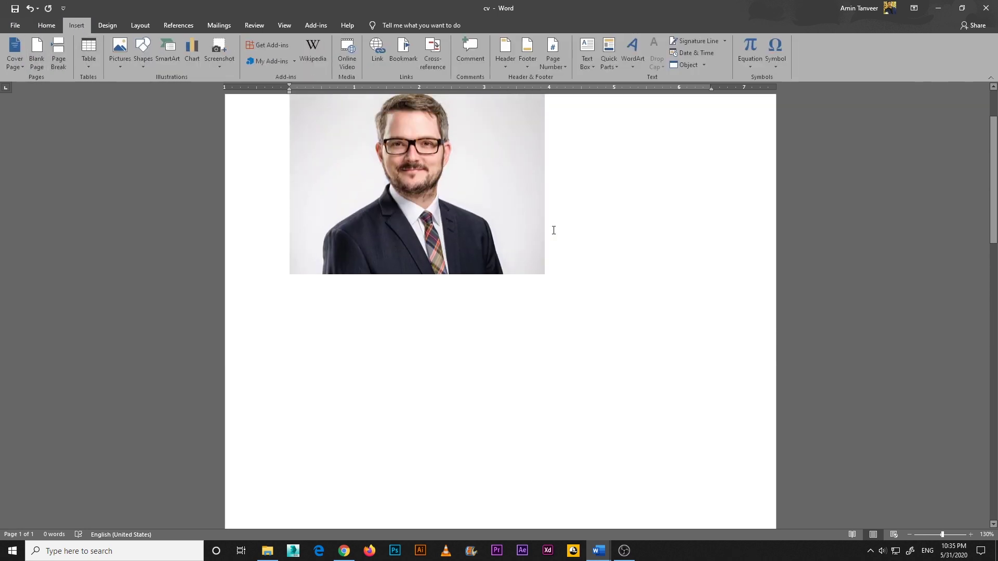
left_click(510, 212)
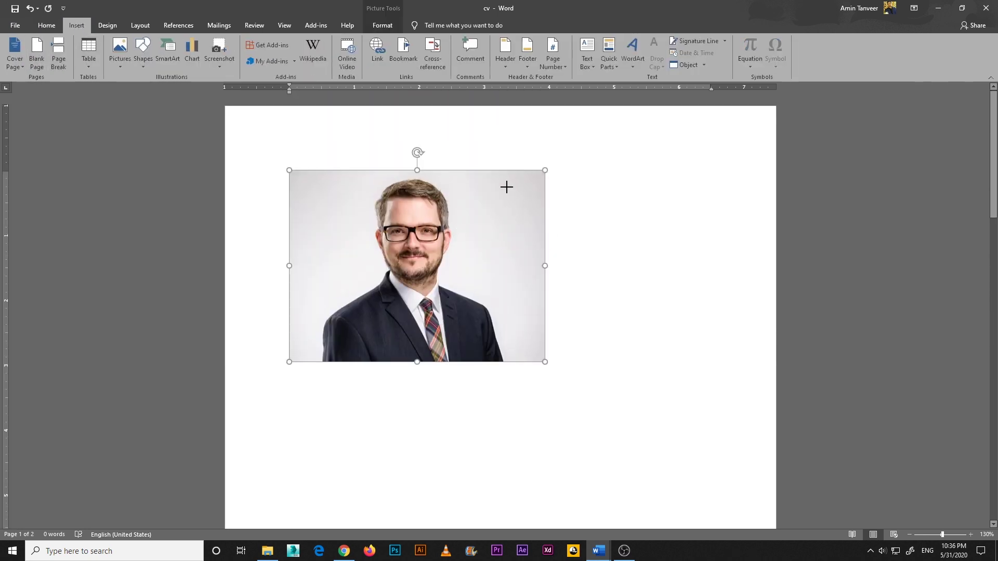
left_click_drag(545, 170, 482, 172)
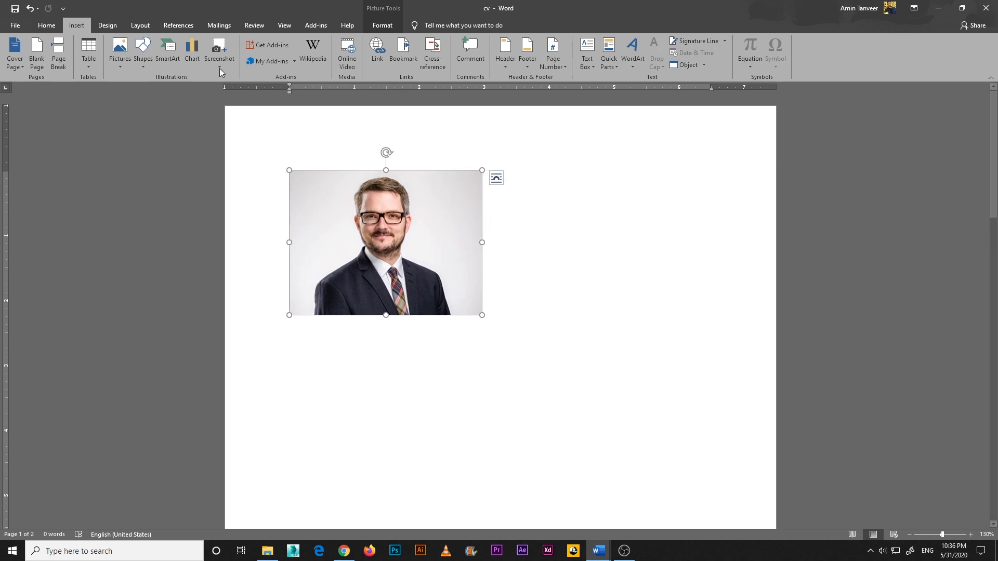
left_click(383, 25)
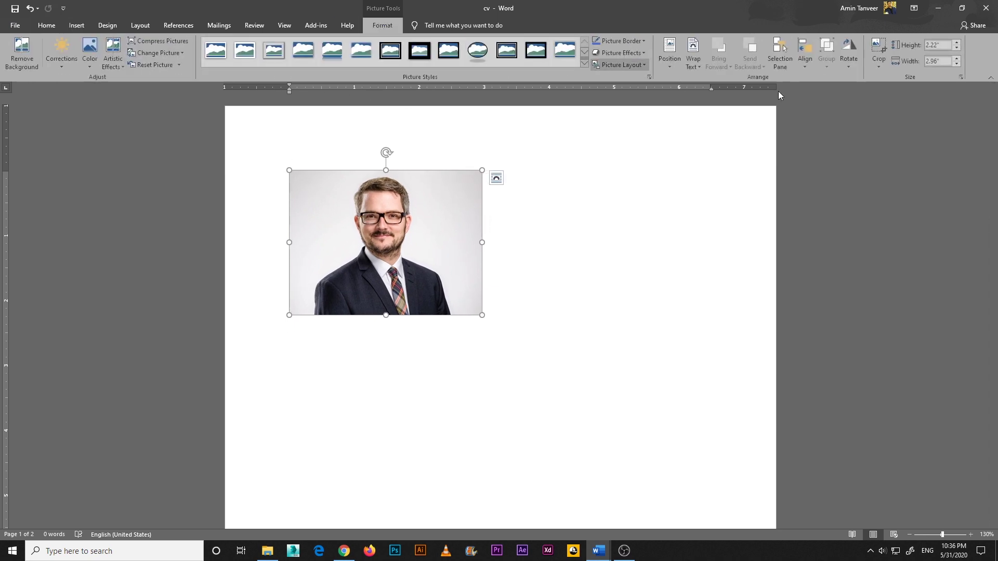
left_click(880, 66)
left_click(892, 78)
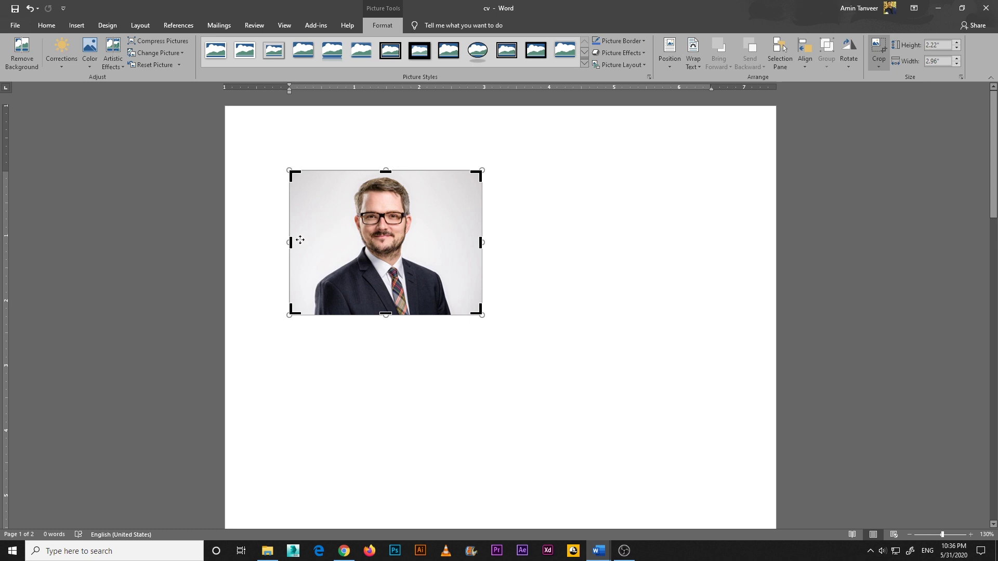
left_click_drag(290, 242, 316, 240)
left_click_drag(456, 238, 425, 237)
- Apply the oval dark-bordered picture style to the headshot and set its shadow to No Shadow
left_click(873, 52)
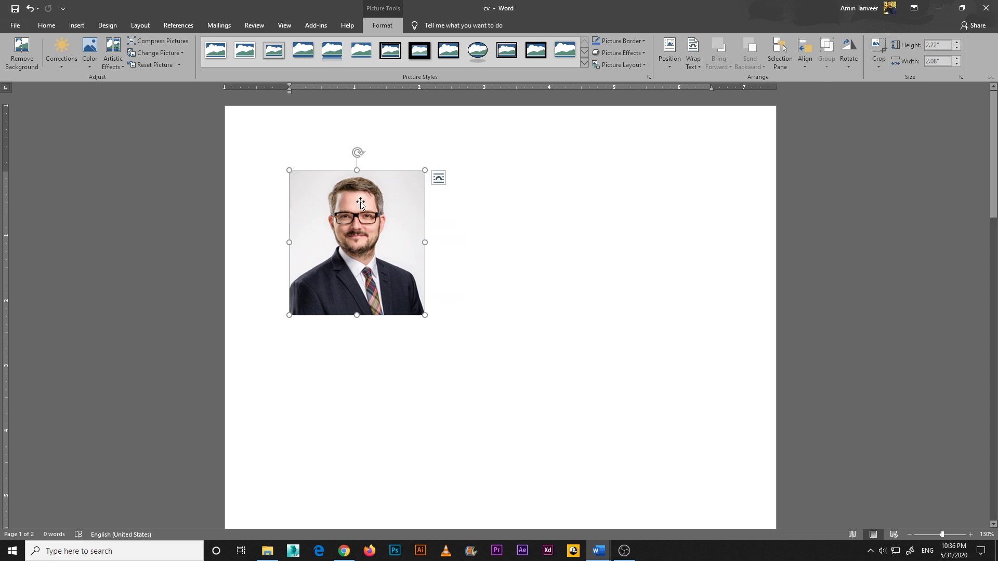
left_click(478, 50)
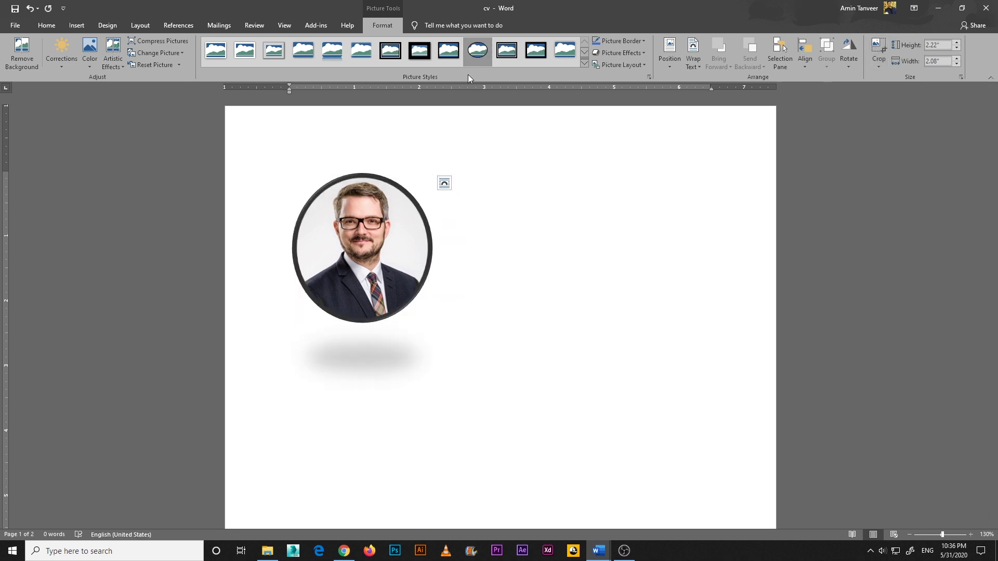
left_click(642, 53)
mouse_move(626, 96)
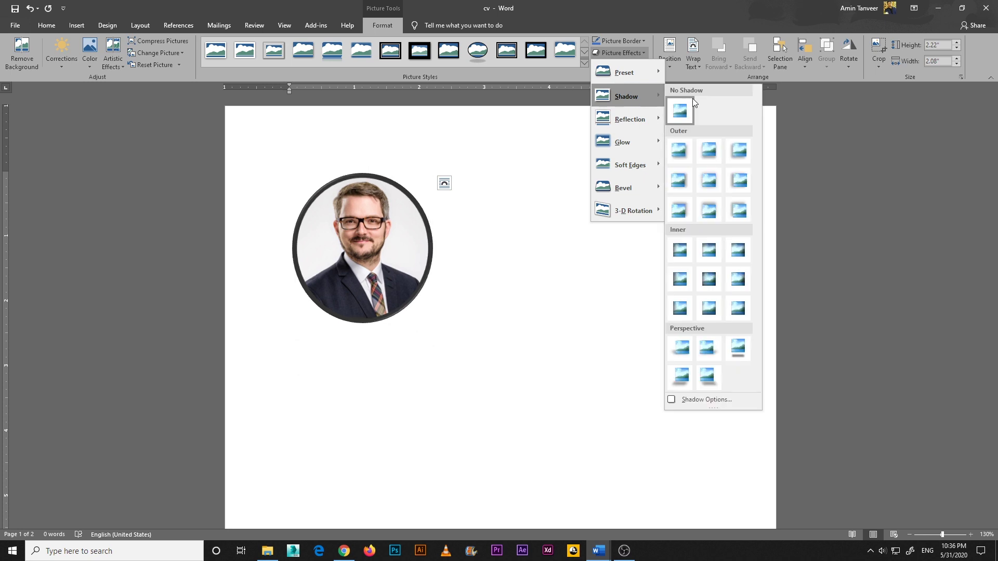
left_click(682, 111)
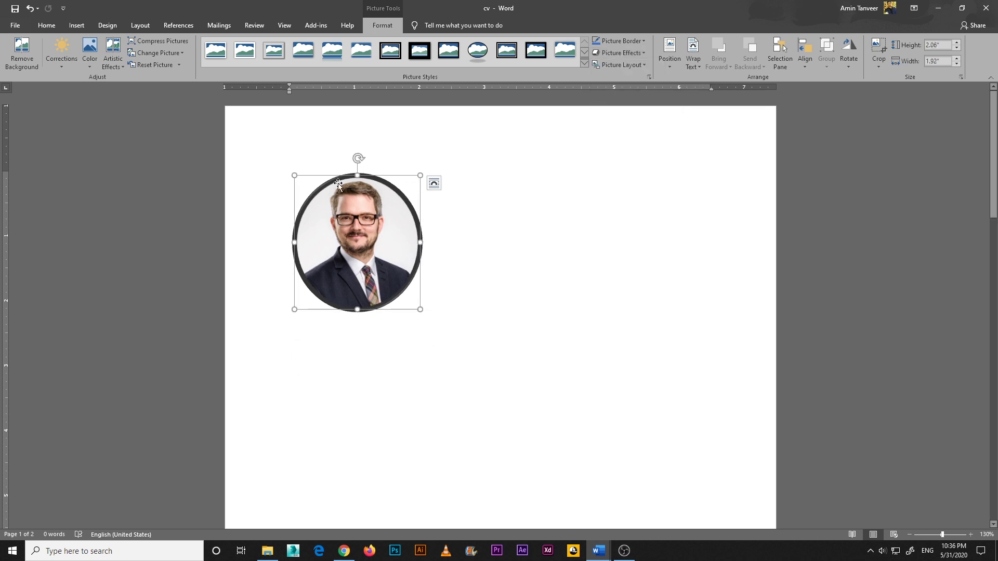
left_click(634, 54)
mouse_move(625, 72)
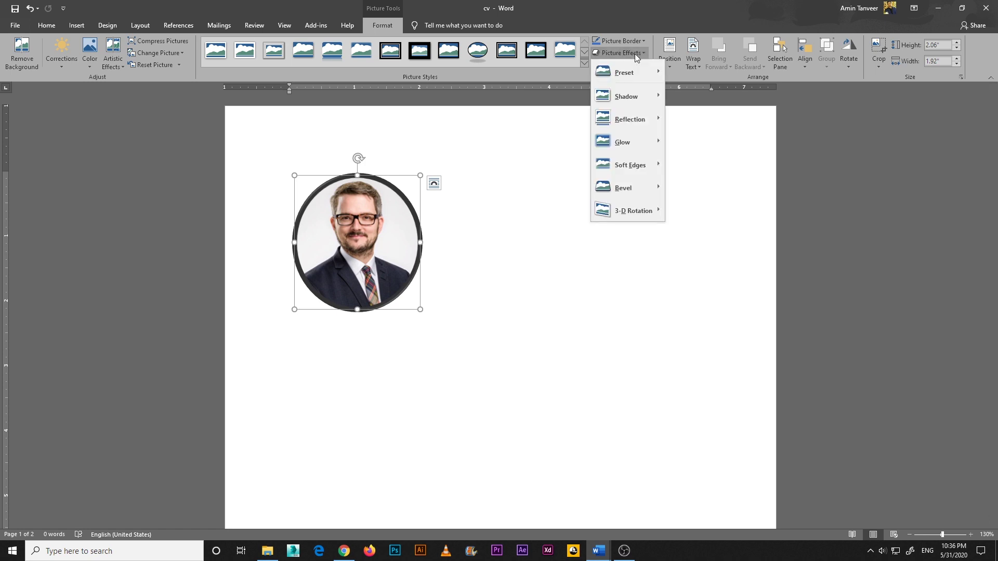
- Set the round photo's border weight to 1 pt
left_click(631, 39)
left_click(631, 39)
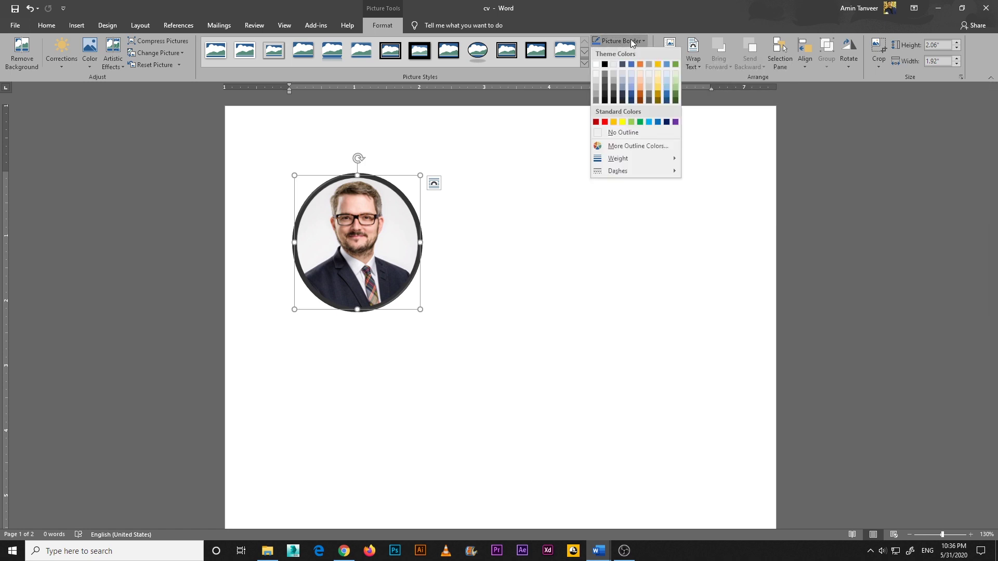
mouse_move(618, 158)
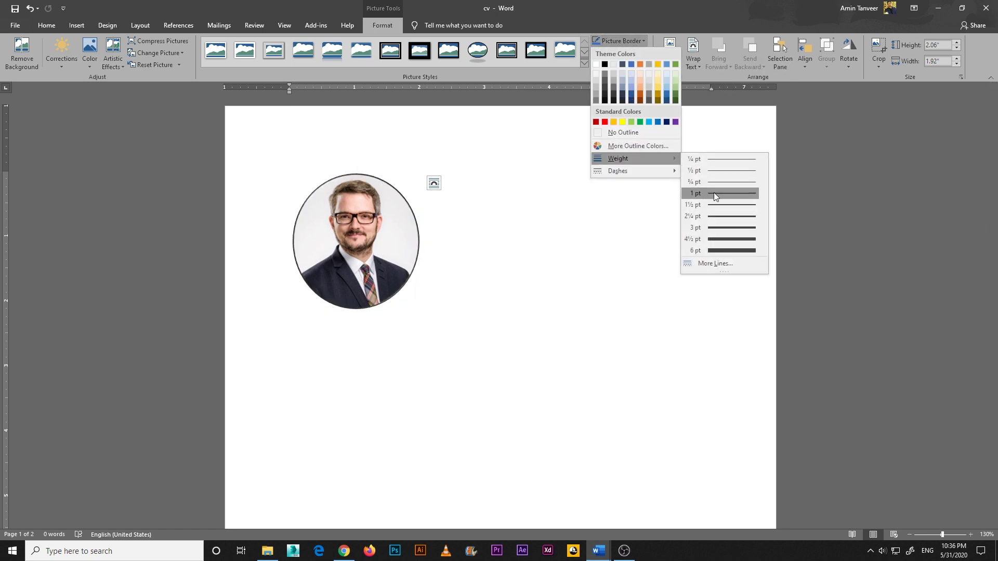
left_click(714, 193)
left_click(521, 210)
- Set the photo's text wrapping to Through and move it to the page's right side
left_click(356, 260)
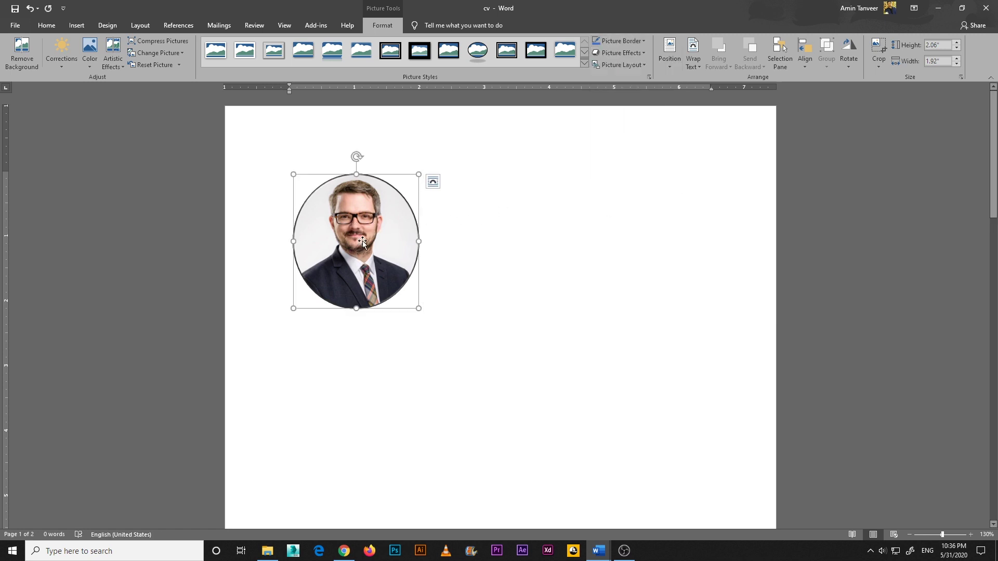
left_click(694, 57)
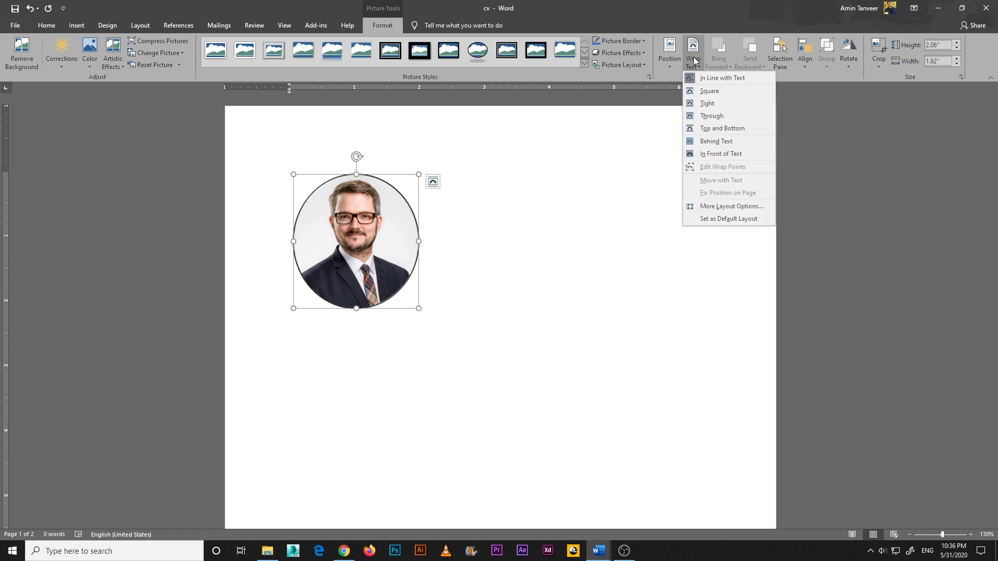
left_click(725, 120)
left_click_drag(357, 175, 669, 176)
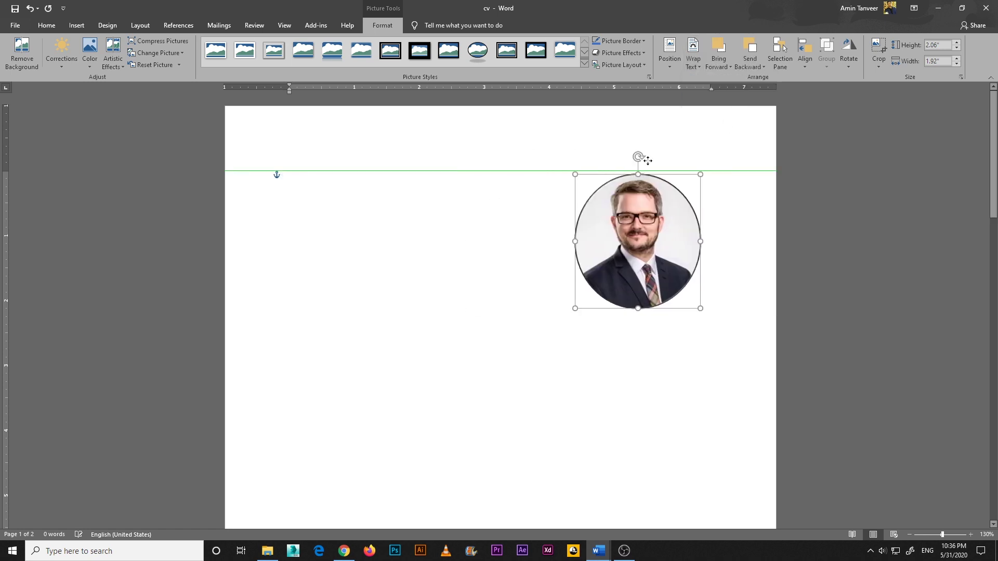
left_click(406, 151)
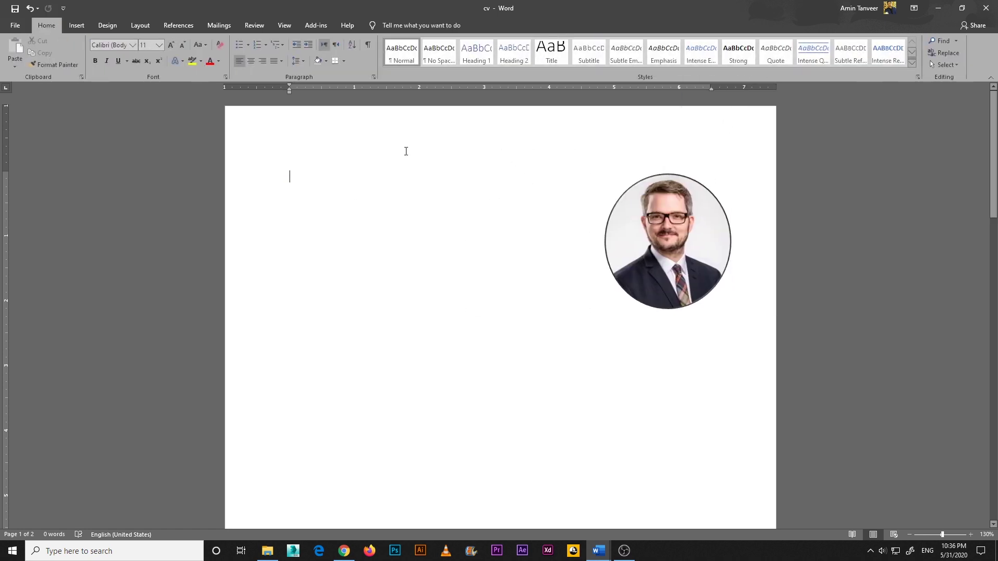
- Set the page margins to Narrow
left_click(140, 25)
left_click(16, 52)
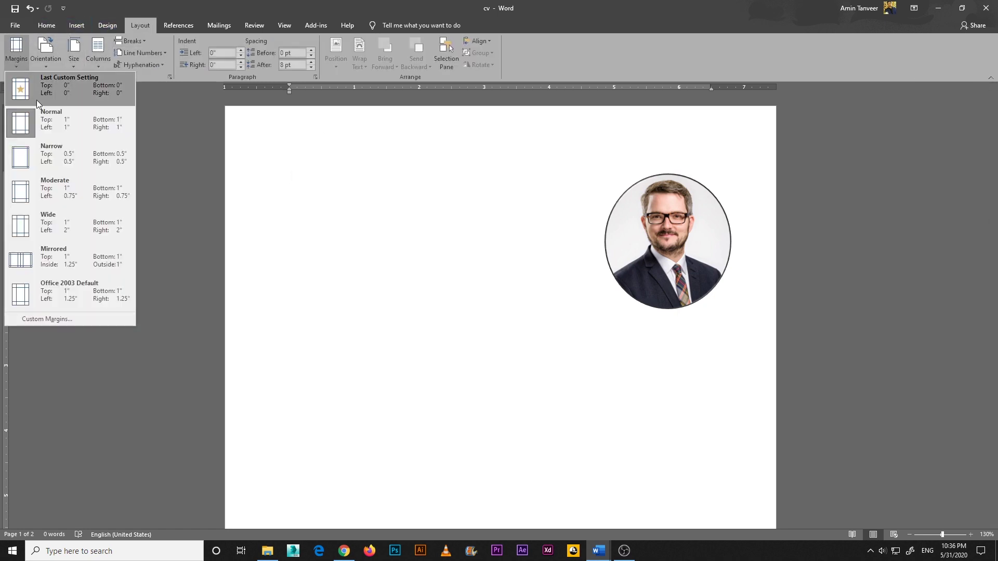
left_click(50, 154)
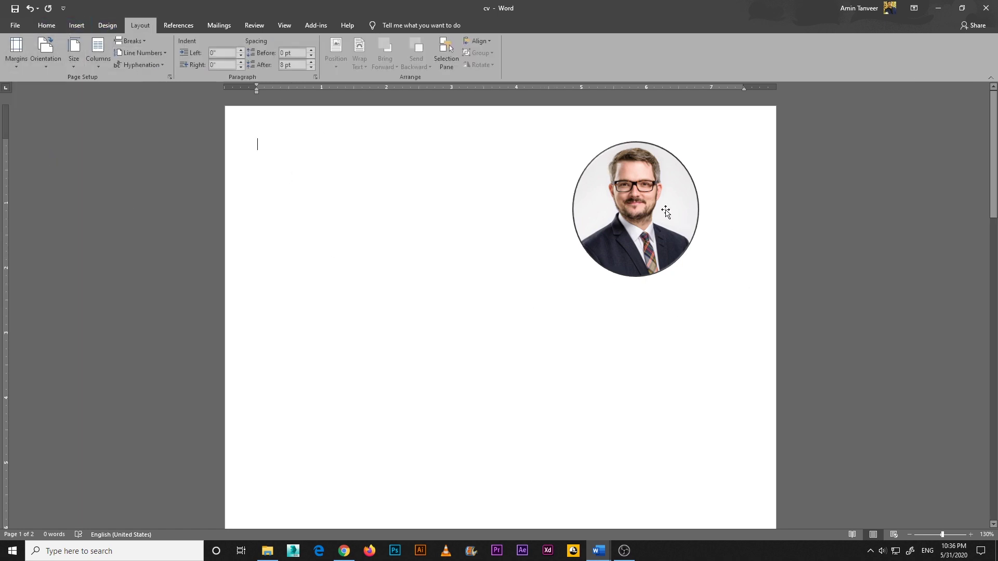
- Resize the round headshot slightly and move it to the top-left of the page
left_click(734, 271)
left_click_drag(739, 276, 719, 252)
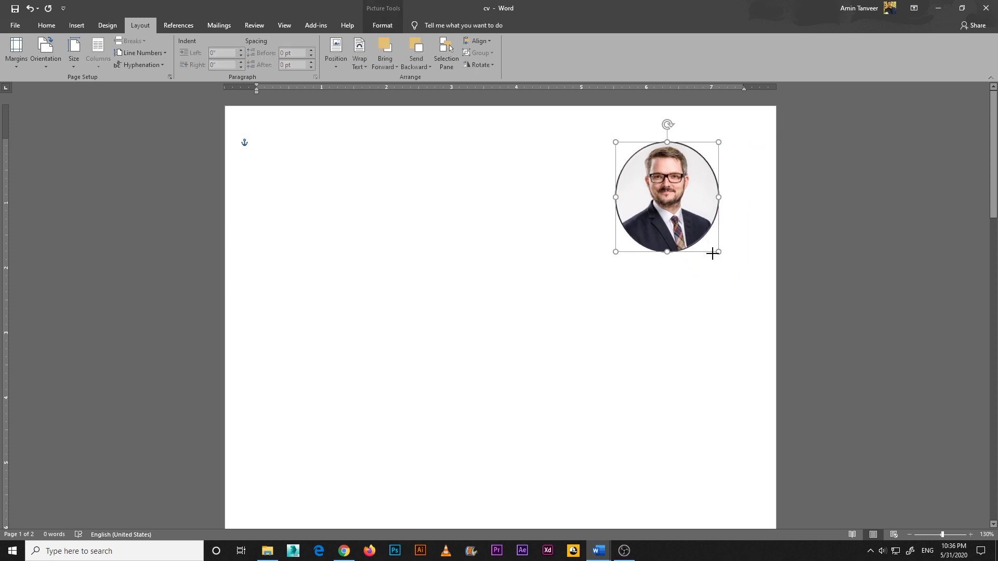
mouse_move(657, 201)
left_mouse_down()
mouse_move(688, 200)
mouse_move(309, 196)
left_mouse_up()
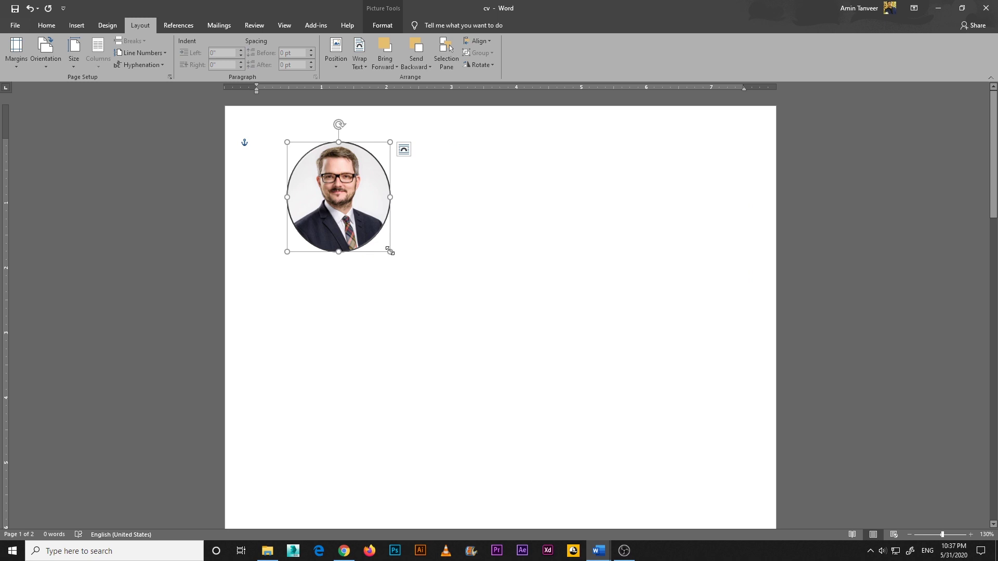
left_click_drag(388, 252, 401, 266)
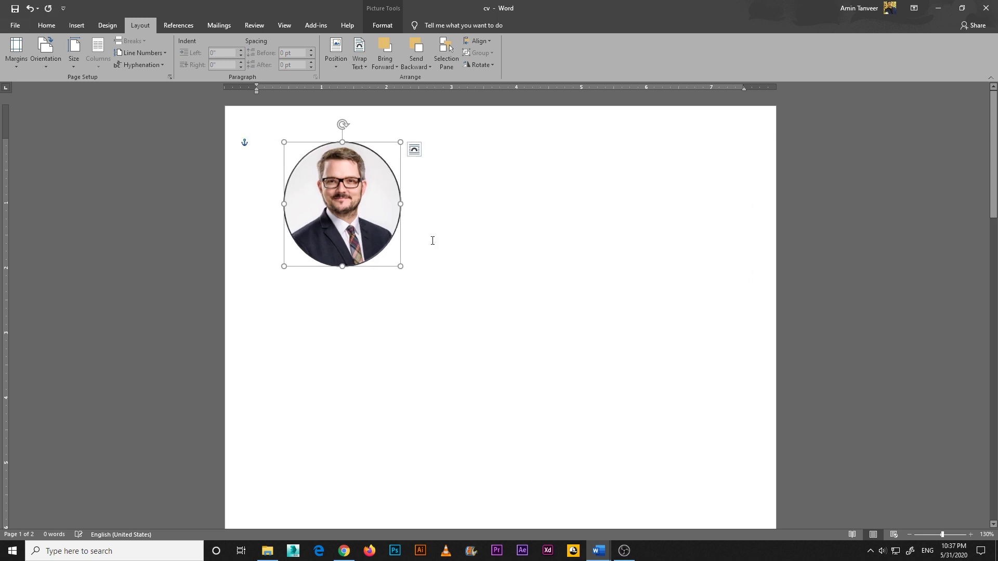
scroll(432, 240, "down", 1, "ctrl")
scroll(395, 240, "down", 3)
scroll(395, 241, "up", 3)
left_click_drag(407, 252, 404, 248)
left_click(439, 172)
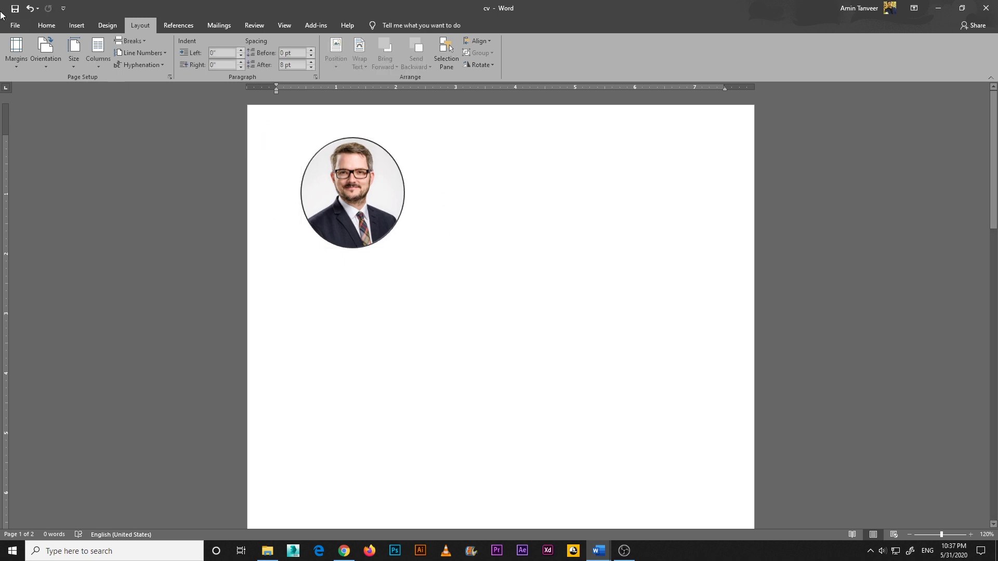
left_click(77, 26)
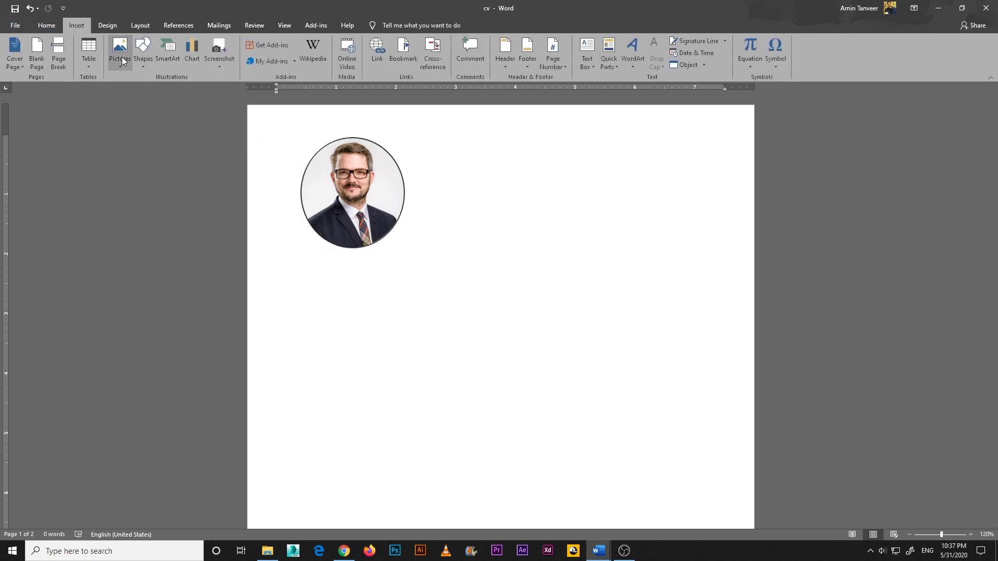
- Draw a 1.34" by 4.37" rectangle to the right of the round headshot
left_click(108, 26)
left_click(78, 27)
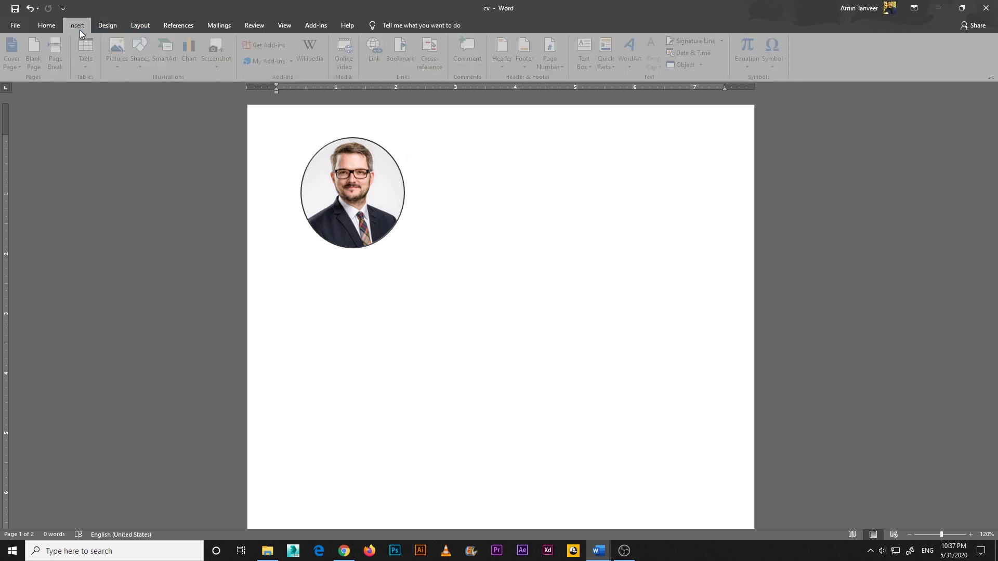
left_click(144, 60)
left_click(172, 91)
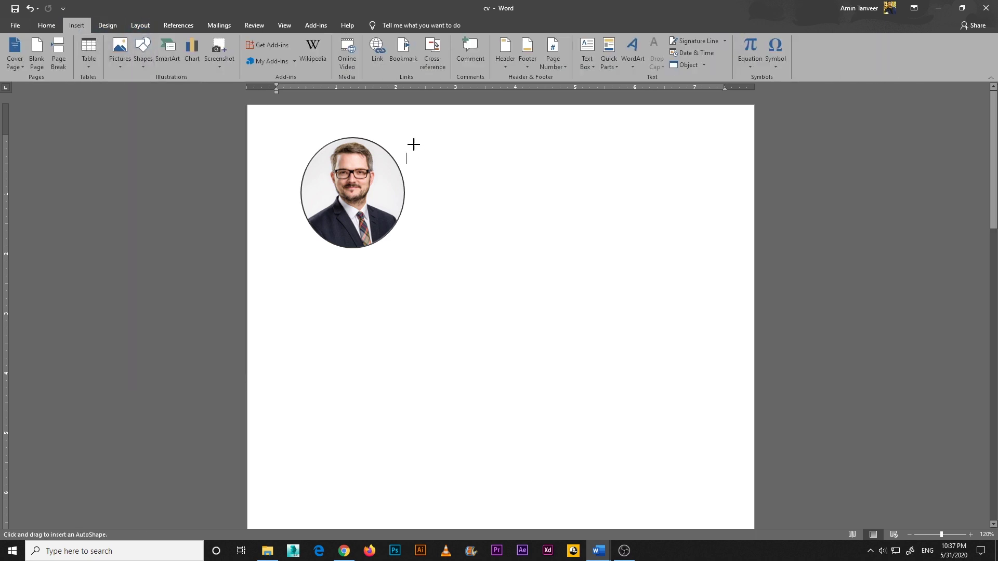
mouse_move(442, 153)
left_mouse_down()
mouse_move(650, 240)
mouse_move(703, 234)
left_mouse_up()
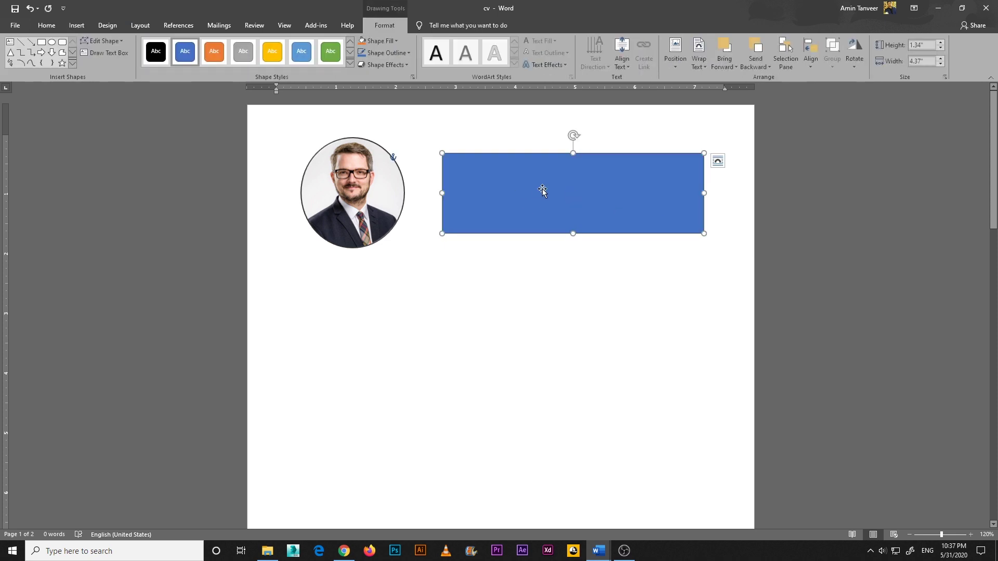
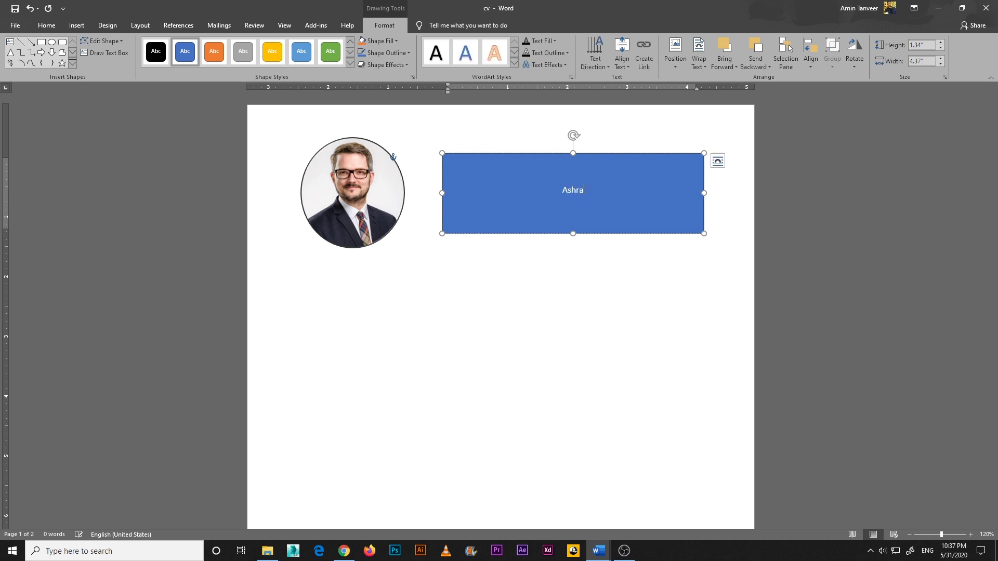
- Enter the candidate's name, MBA in Finance, Chittagong University, cell number and e-mail on separate lines
key("Return")
type("Finance")
key("Return")
type("tagong University")
key("Return")
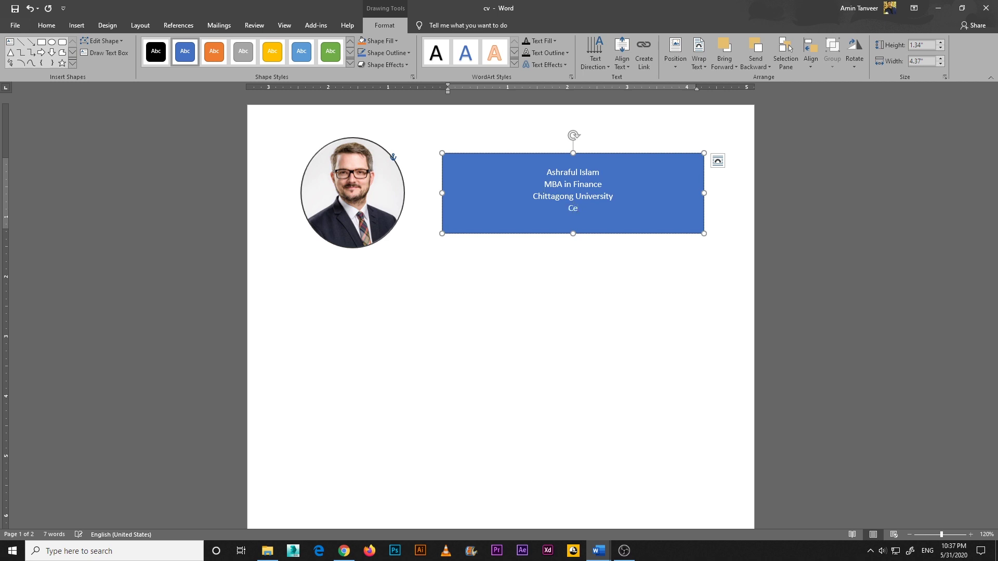
type("15545454")
key("Return")
type("Em")
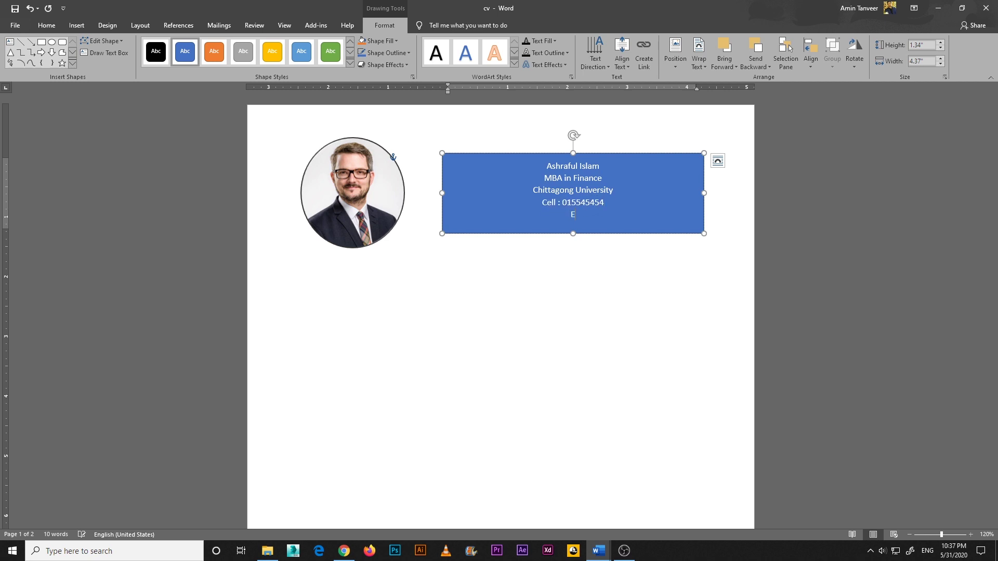
left_click(471, 156)
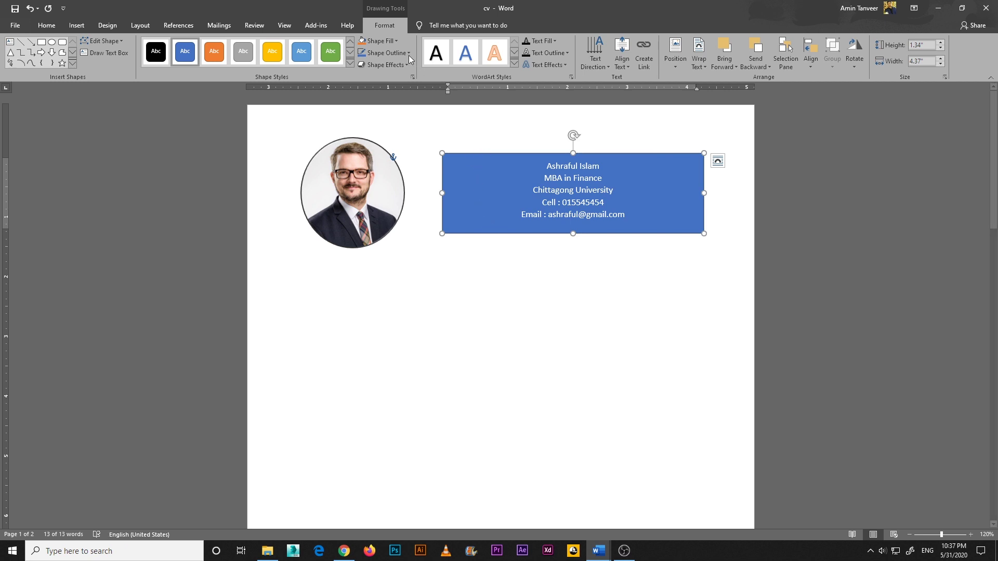
- Set the contact box to No Fill and No Outline
left_click(398, 42)
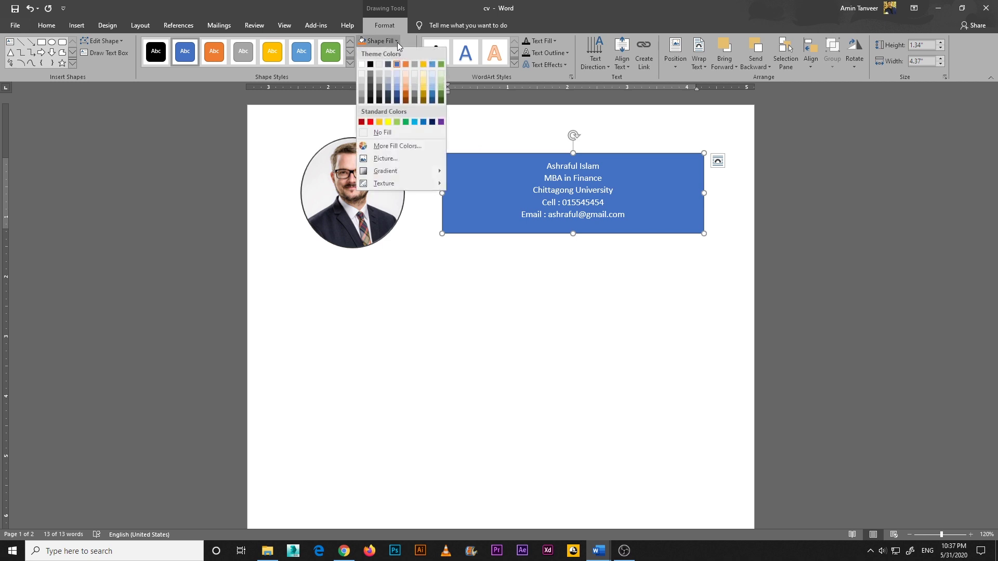
left_click(397, 133)
left_click(404, 52)
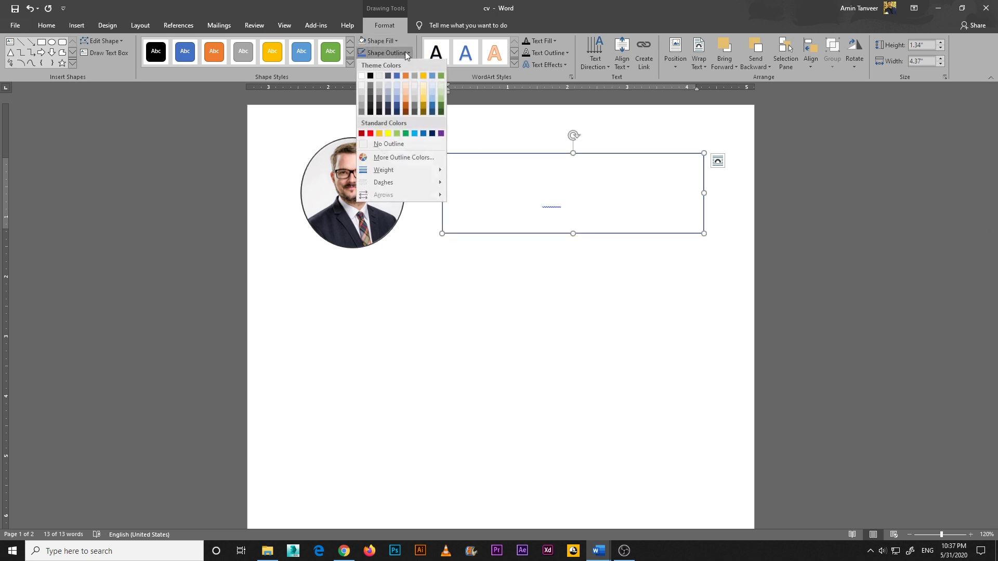
left_click(390, 144)
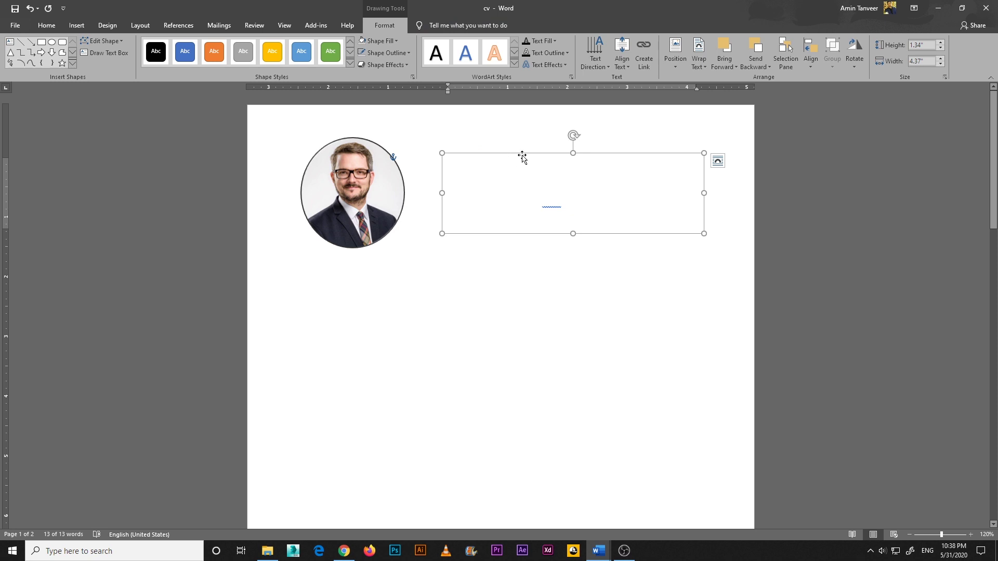
- Make the contact text Automatic black and left-aligned
left_click(52, 27)
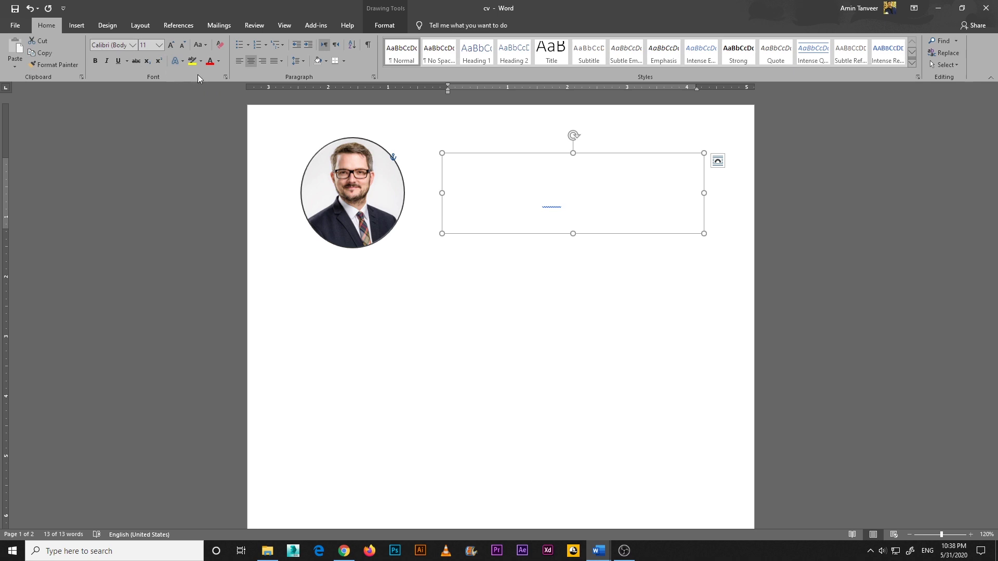
left_click(218, 64)
left_click(223, 78)
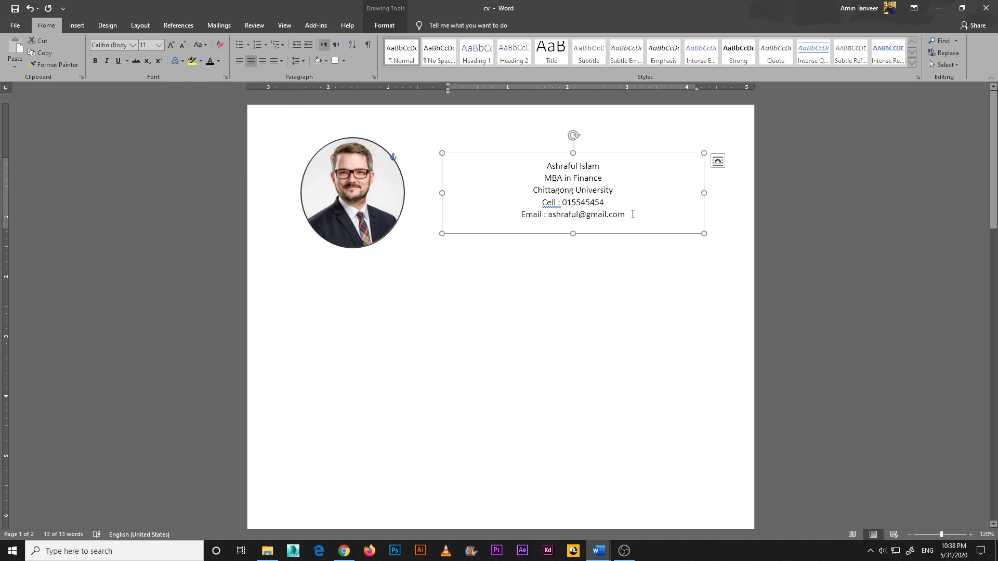
left_click(242, 62)
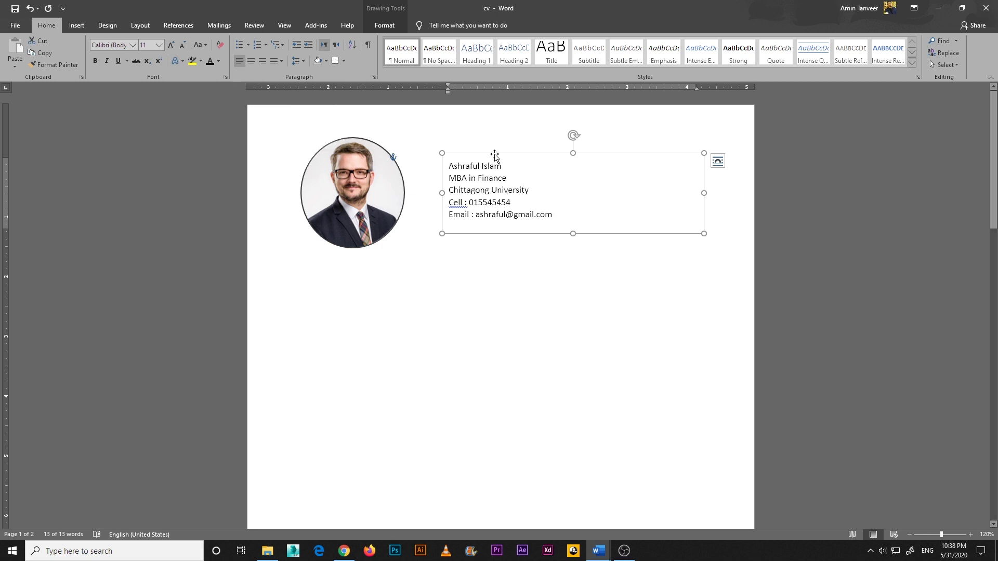
- Set the name line in the Evogria font at 16 pt
left_click_drag(507, 165, 448, 166)
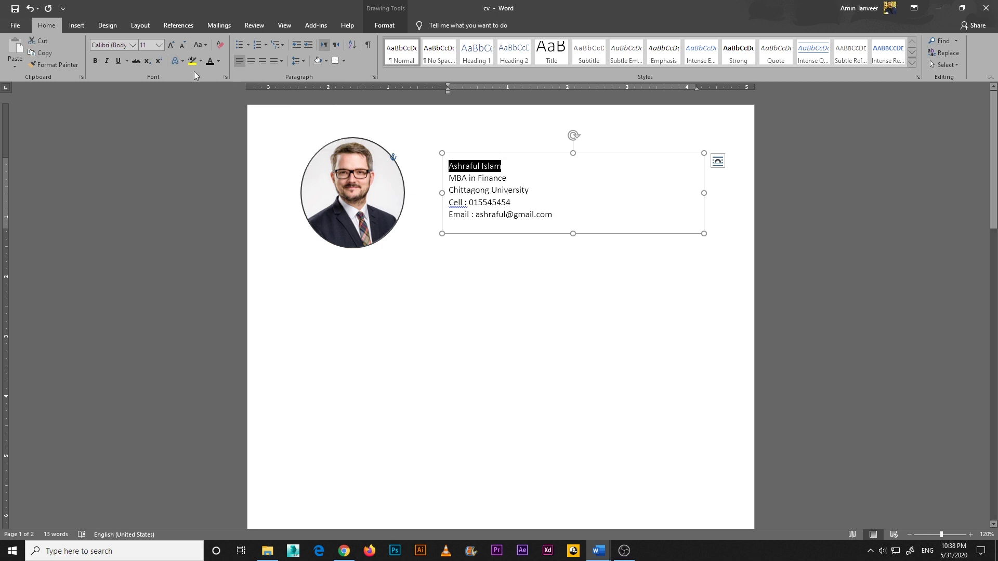
left_click(132, 45)
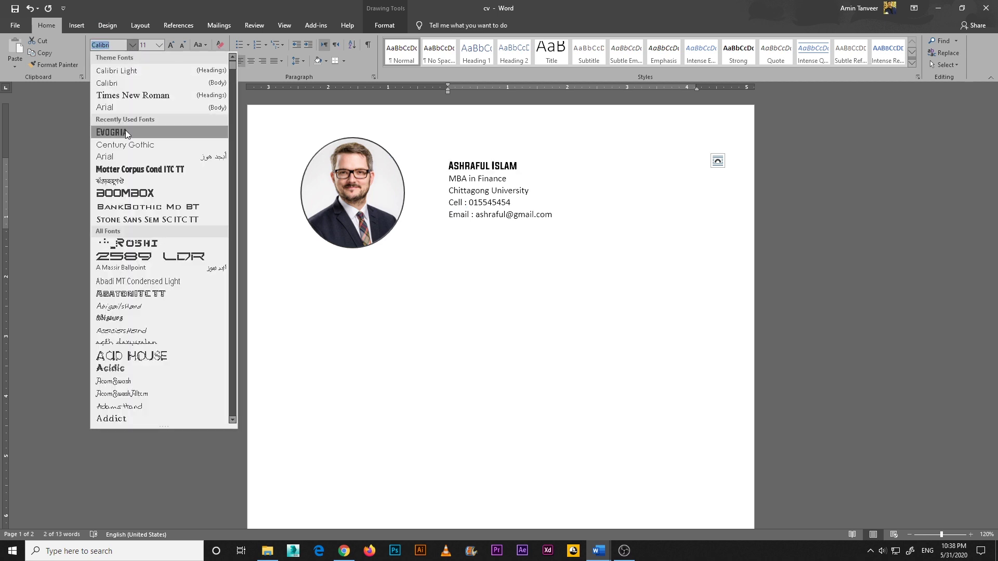
left_click(126, 130)
left_click(171, 46)
left_click(171, 46)
left_click(170, 46)
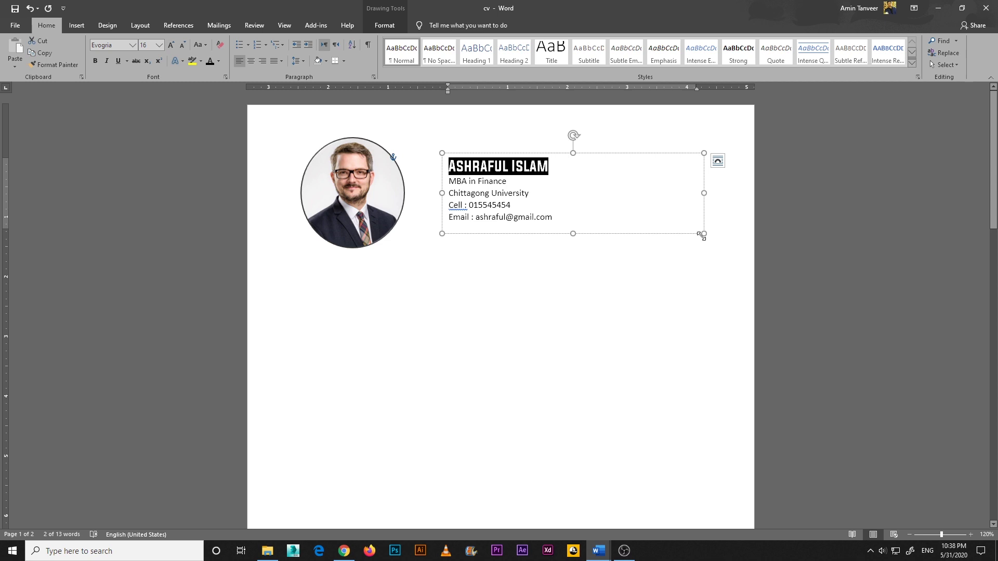
left_click(628, 274)
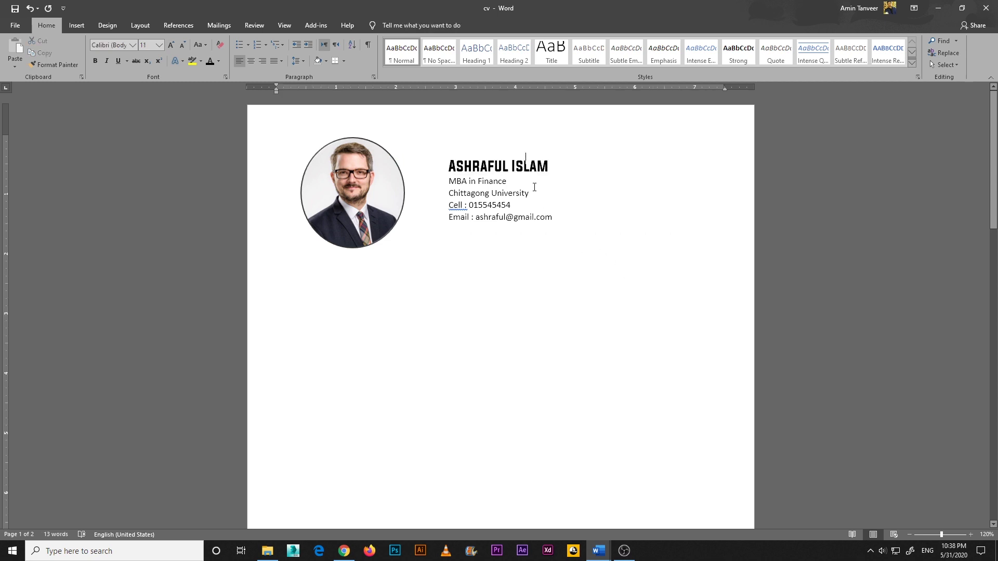
- Accept spelling fixes changing the labels to 'Cell:' and 'Email:'
right_click(458, 205)
left_click(455, 234)
right_click(464, 216)
left_click(454, 236)
left_click(526, 323)
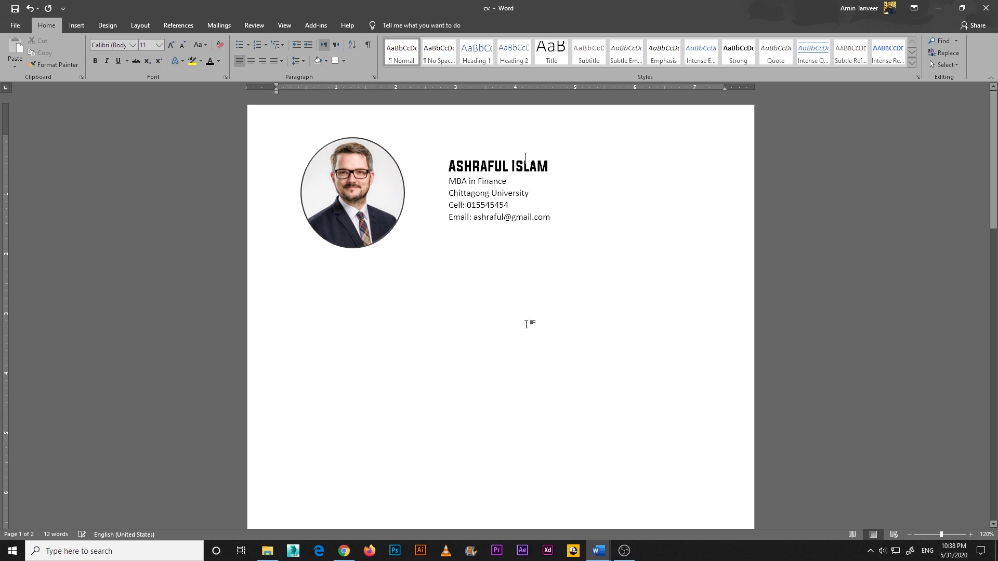
left_click(77, 25)
- Draw a vertical line between the headshot and contact details, thicker and grey
left_click(143, 52)
left_click(159, 88)
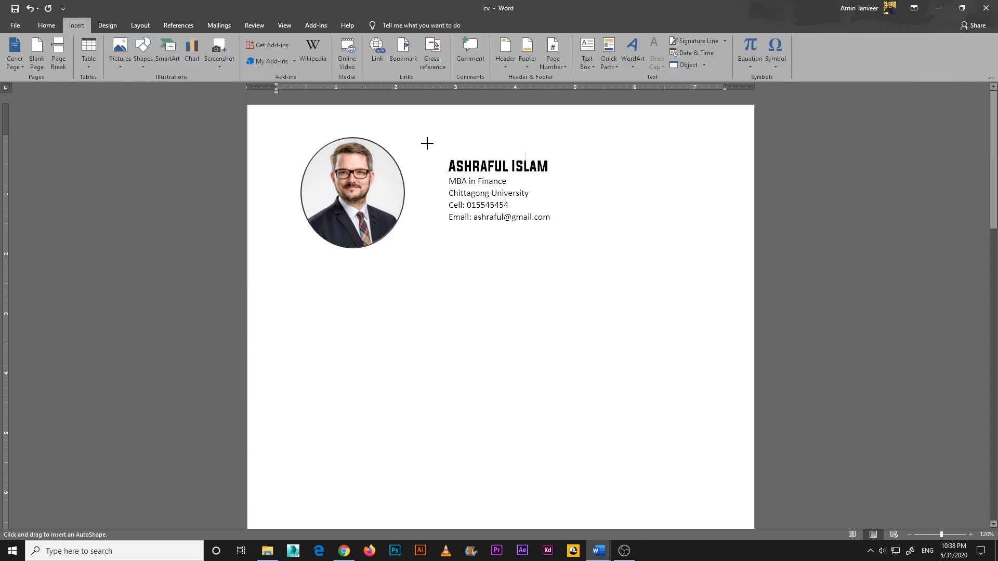
left_click_drag(427, 143, 431, 237)
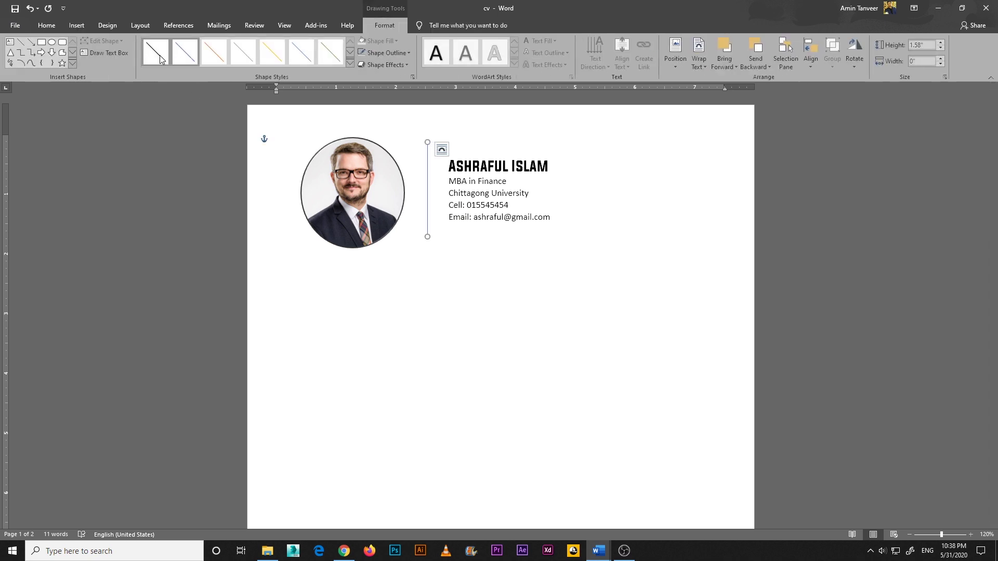
left_click(409, 54)
mouse_move(394, 170)
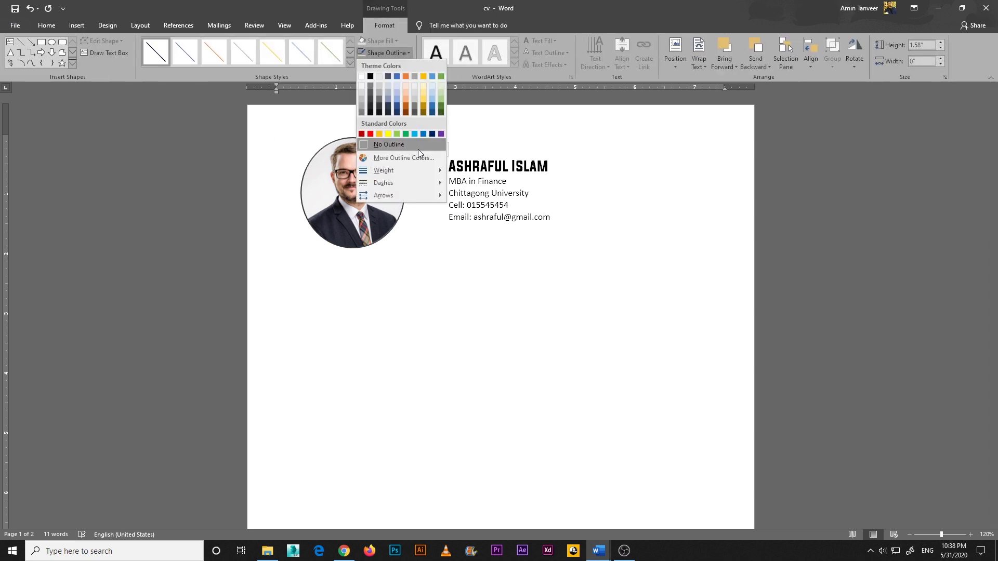
left_click(497, 211)
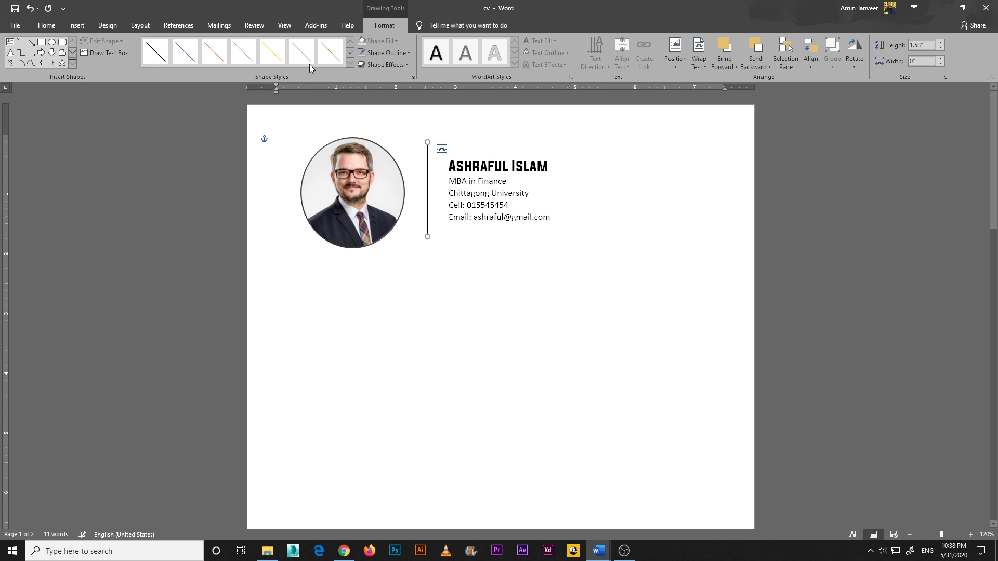
left_click(396, 53)
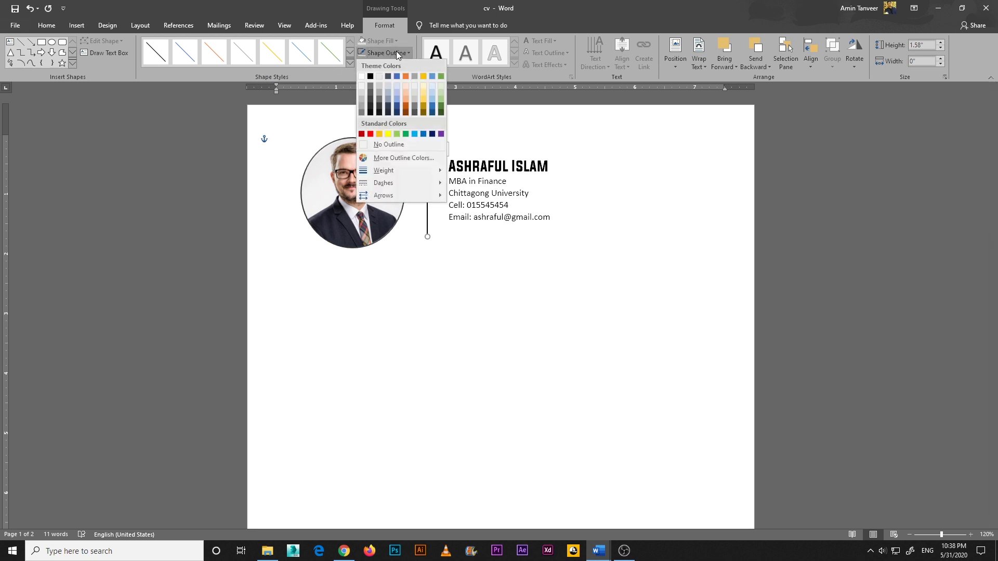
left_click(373, 88)
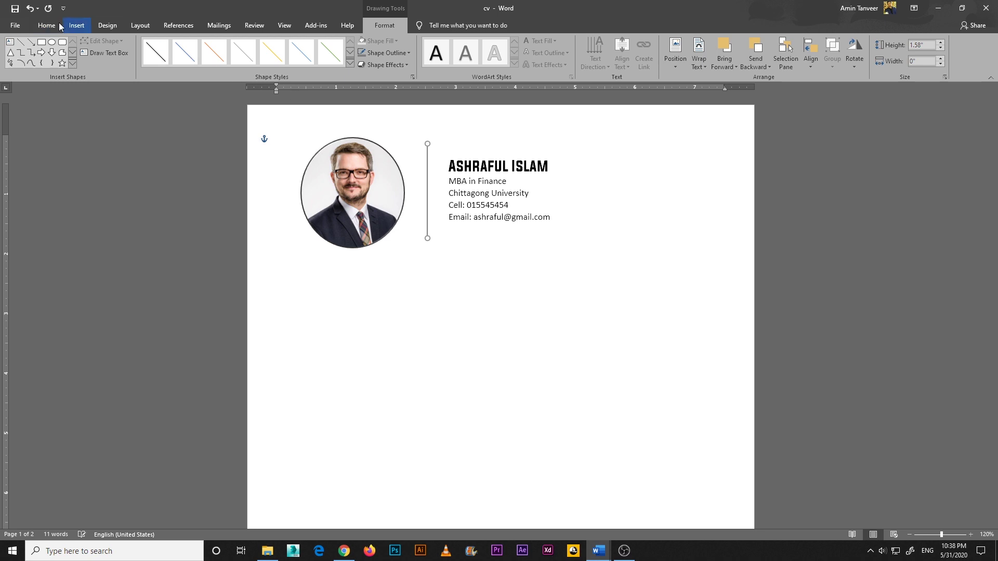
left_click(458, 292)
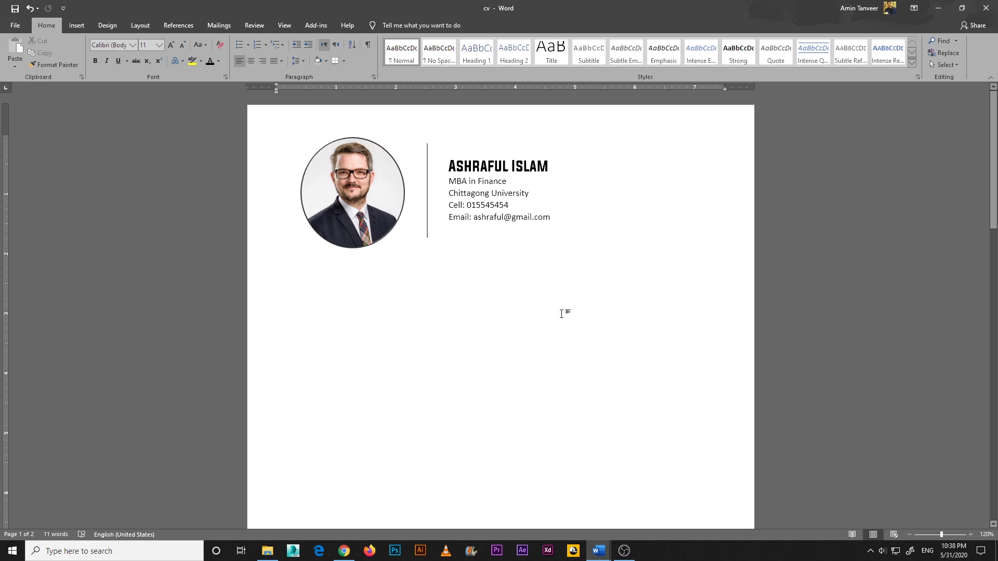
- Select the document text, then clear the selection
triple_click(318, 288)
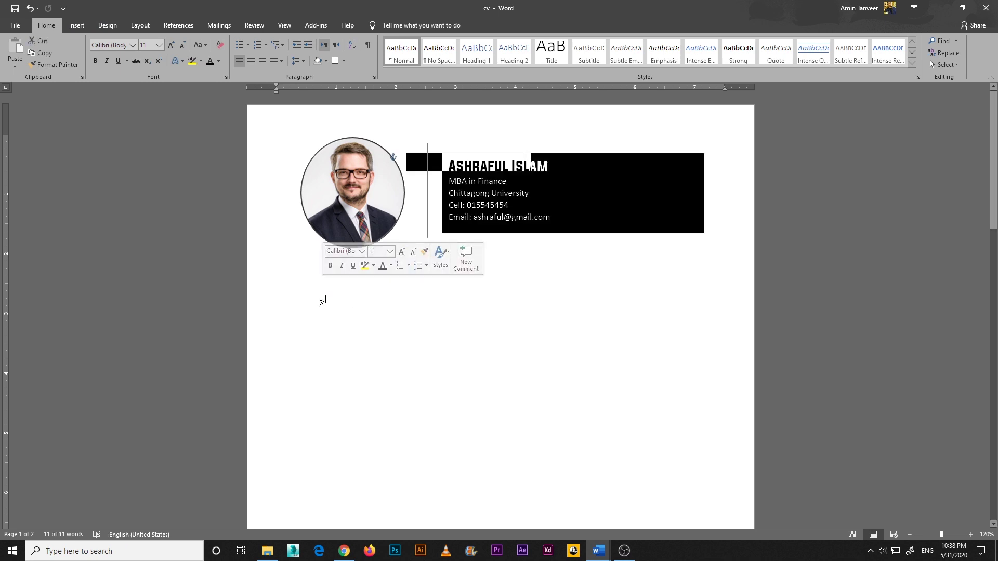
left_click(479, 259)
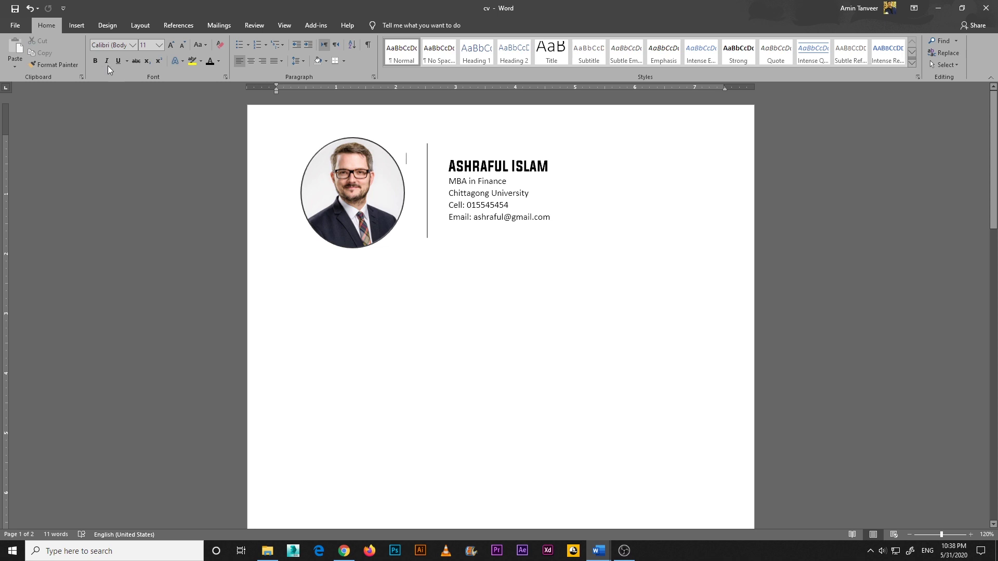
left_click(77, 25)
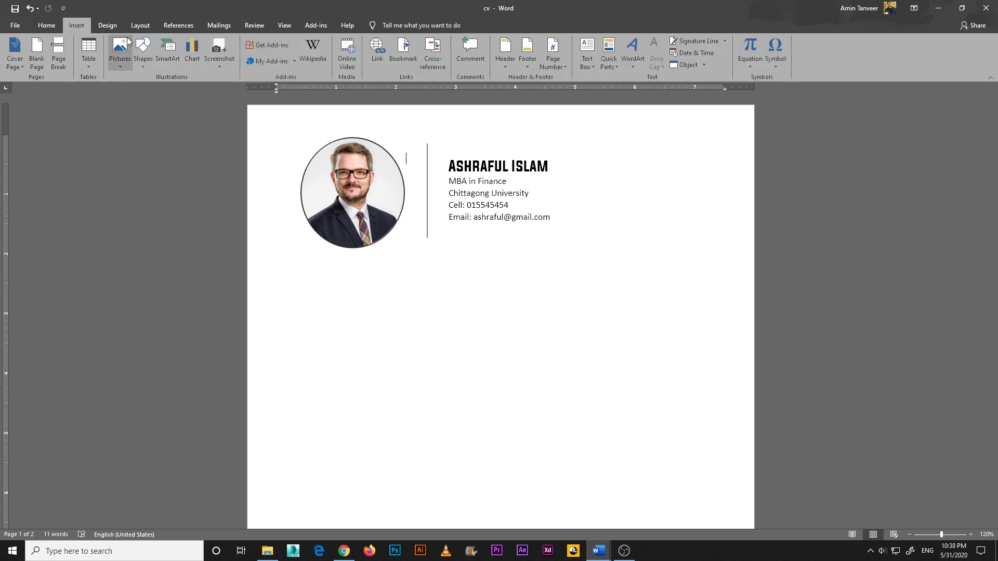
- Draw a rectangle below the photo and type 'Career Objective' in it
left_click(142, 52)
left_click(168, 88)
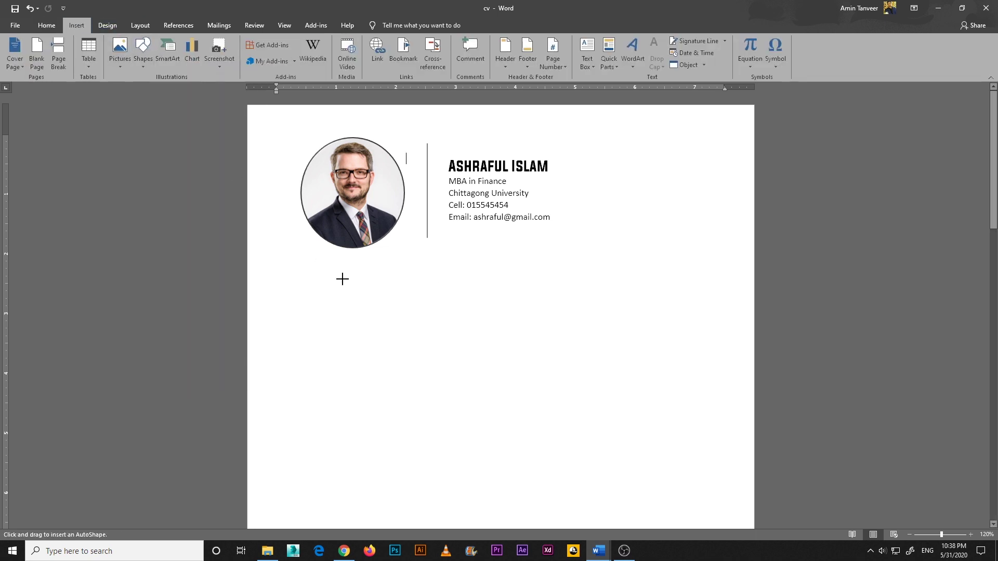
left_click_drag(295, 273, 490, 296)
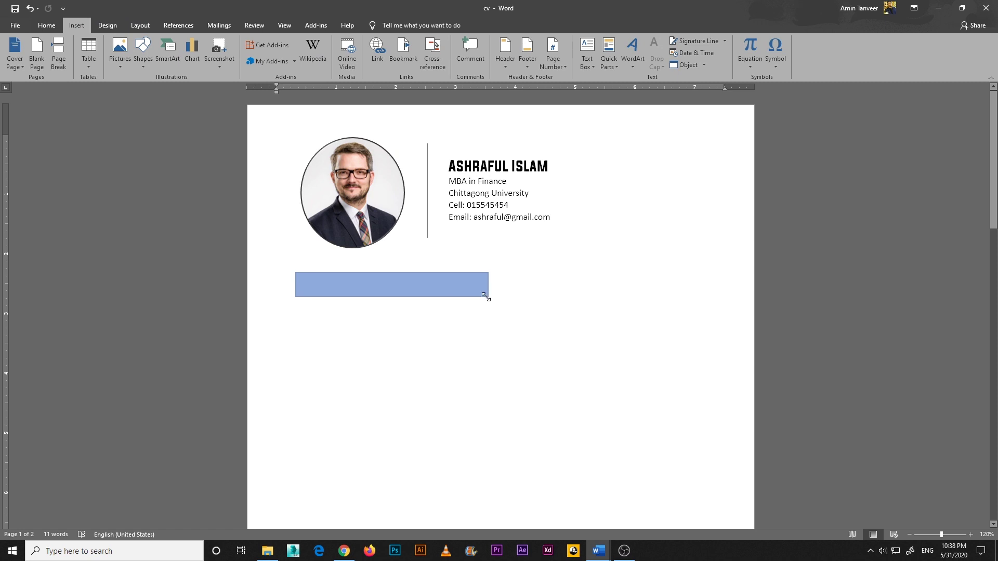
type("Career ")
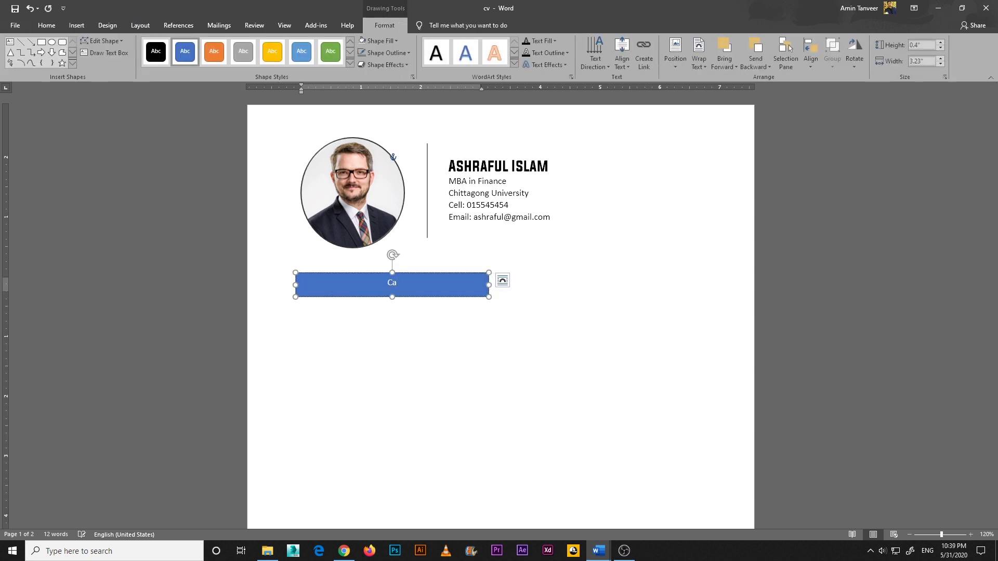
type("Objective")
- Give the Career Objective box no fill and no outline
left_click(46, 25)
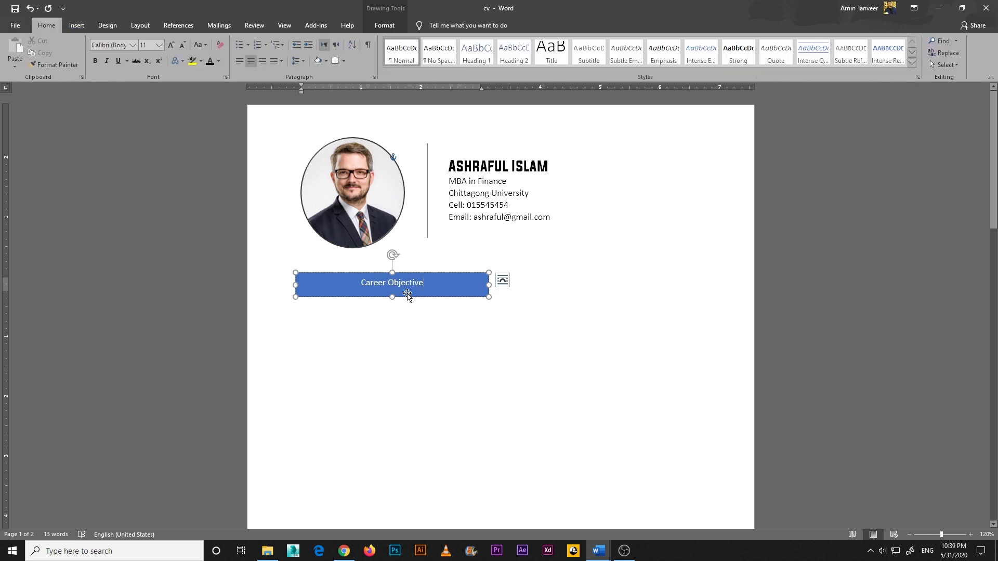
key("Escape")
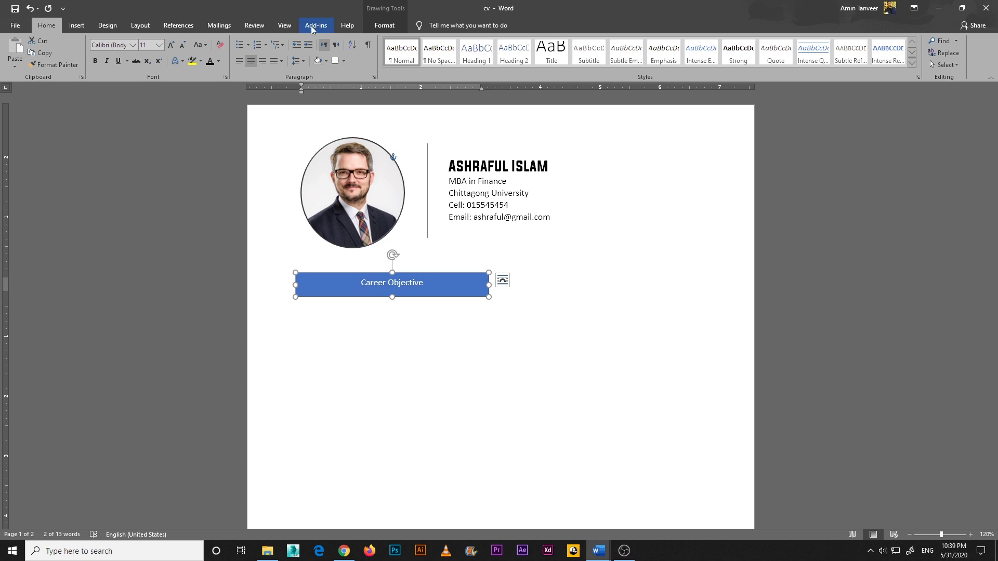
left_click(385, 25)
left_click(387, 44)
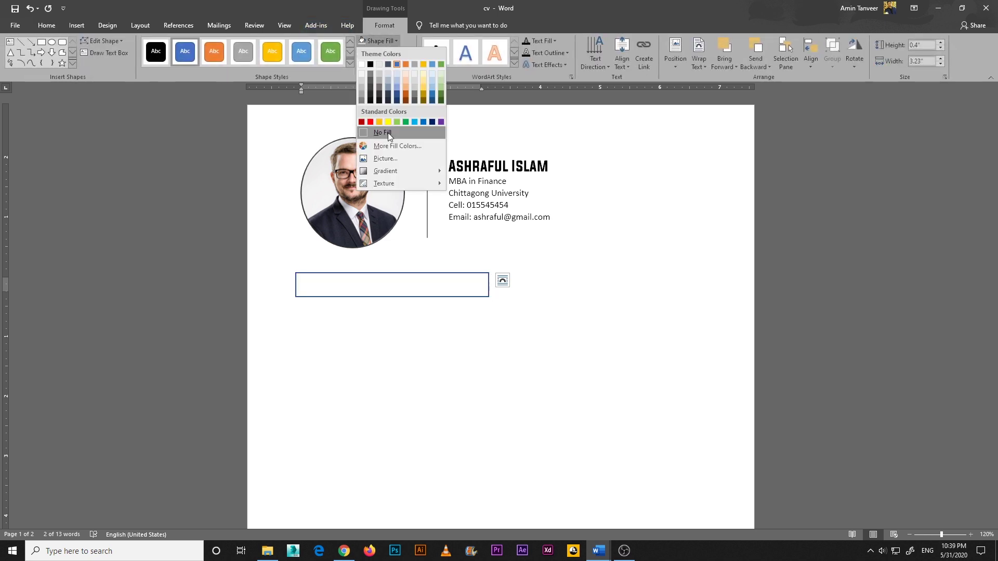
left_click(388, 133)
left_click(387, 54)
left_click(395, 144)
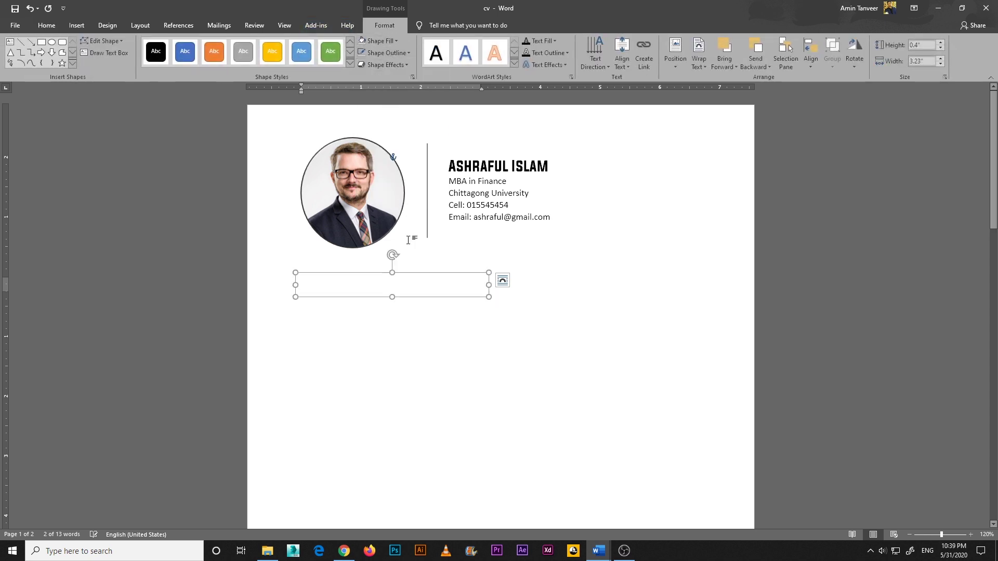
- Format the heading as black, left-aligned Evogria 14 pt and move it under the photo
left_click(46, 24)
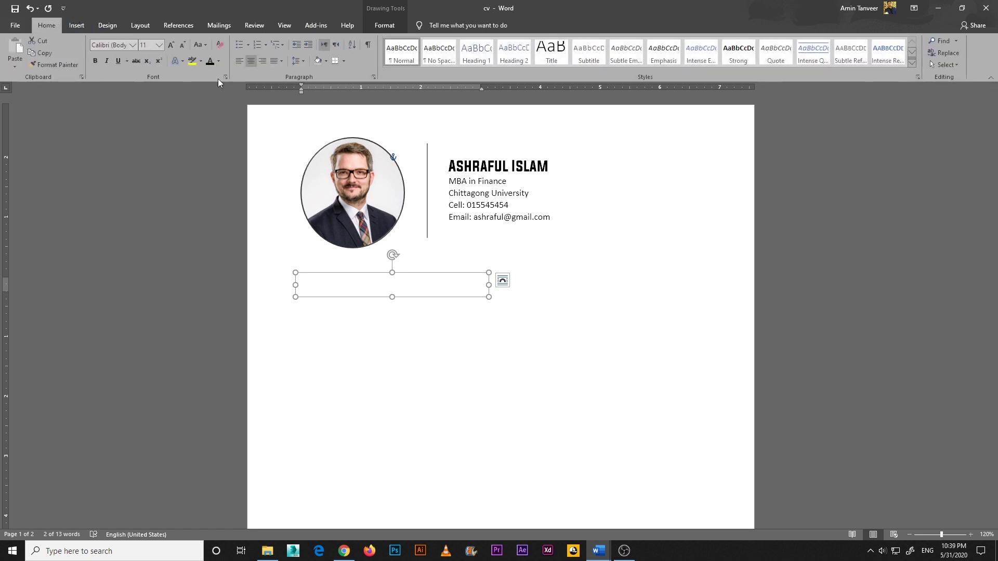
left_click(220, 61)
left_click(235, 74)
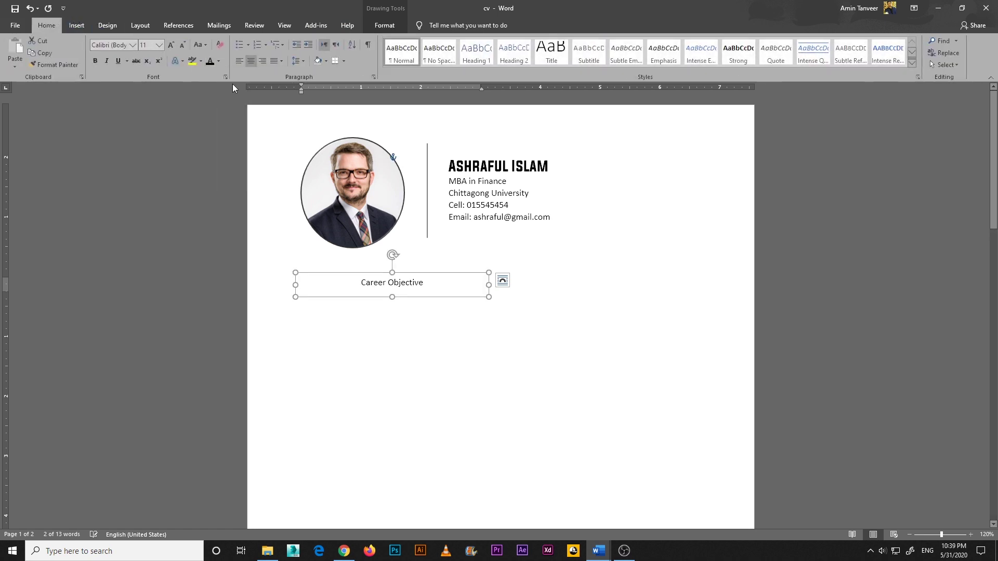
left_click(241, 60)
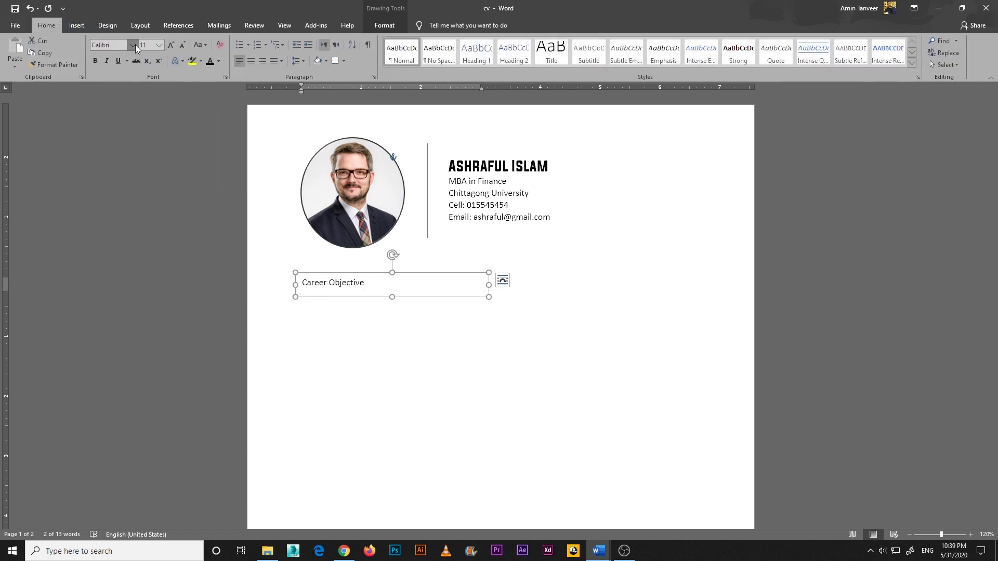
left_click(135, 45)
left_click(132, 131)
left_click(169, 44)
left_click(168, 43)
left_click(169, 44)
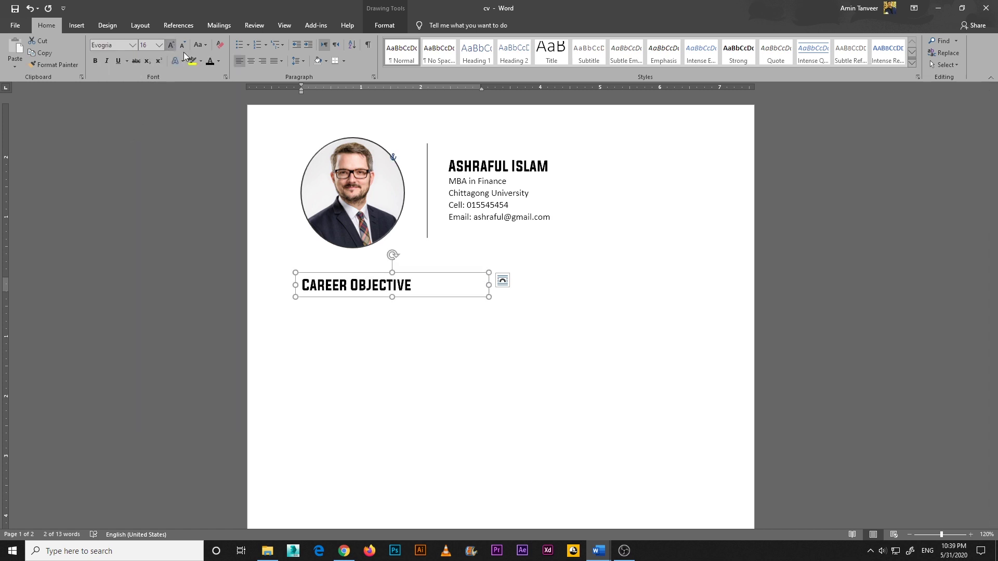
left_click(182, 45)
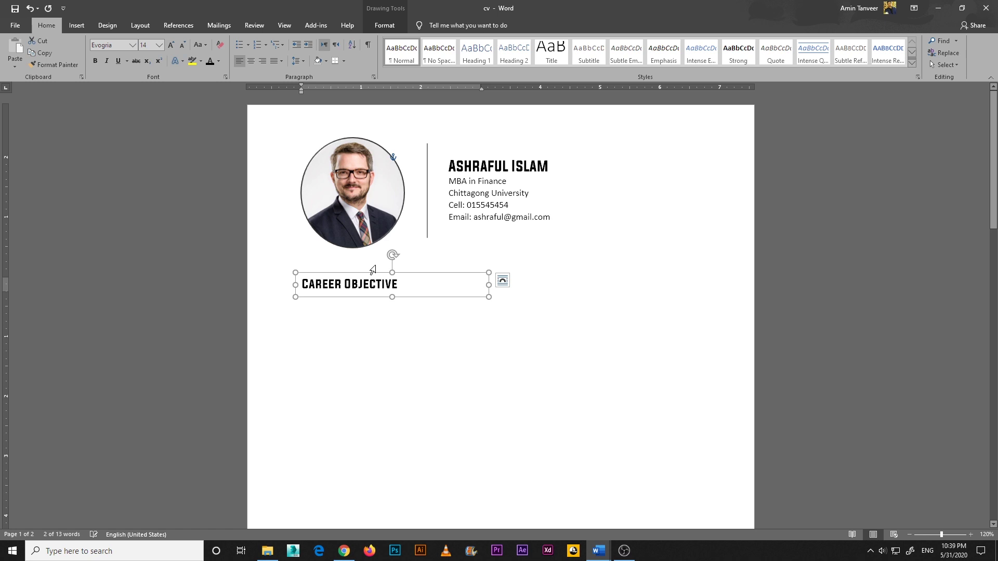
left_click_drag(374, 272, 361, 269)
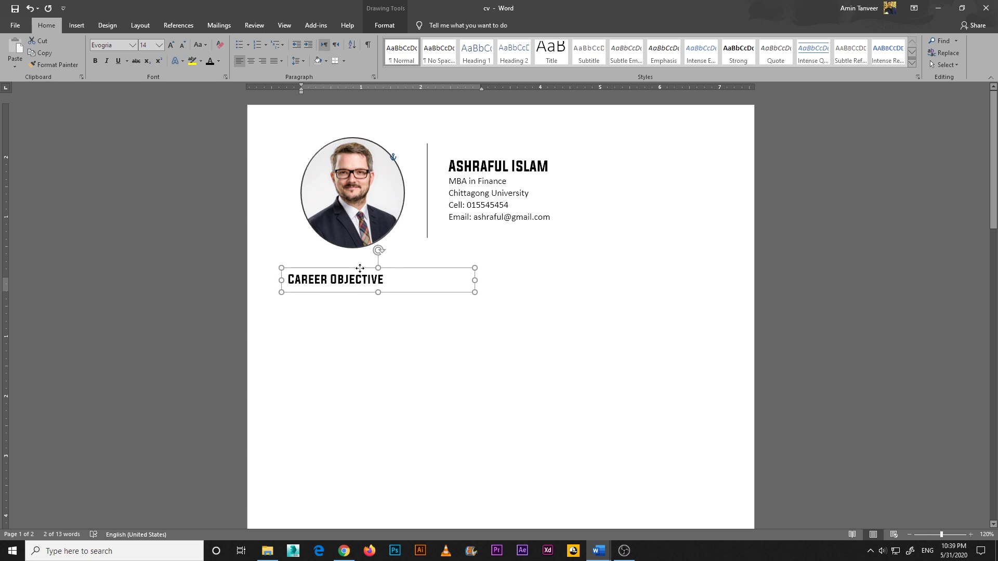
left_click(339, 314)
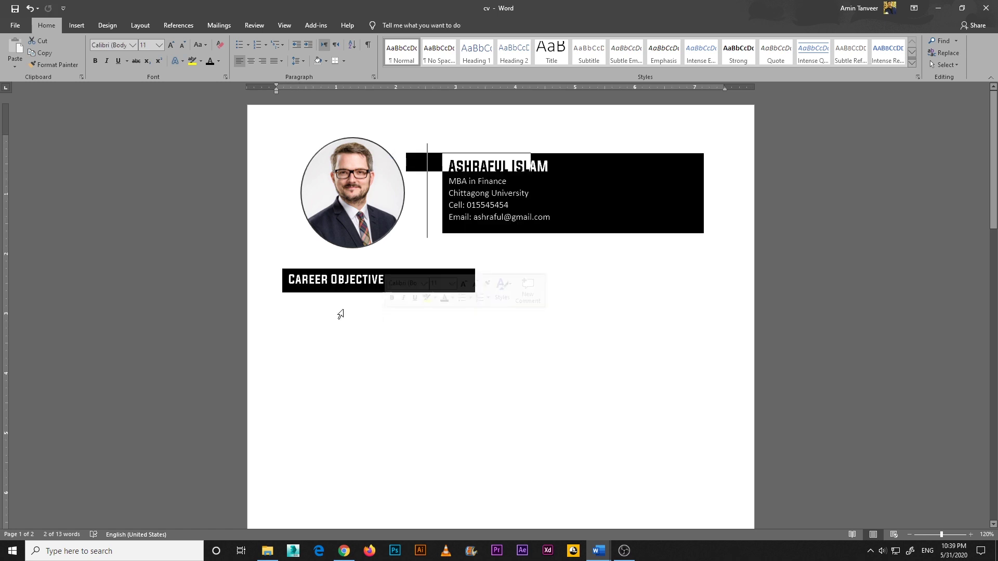
- Draw a wide 7.21" by 1.24" rectangle beneath Career Objective, then switch to Chrome
left_click(107, 25)
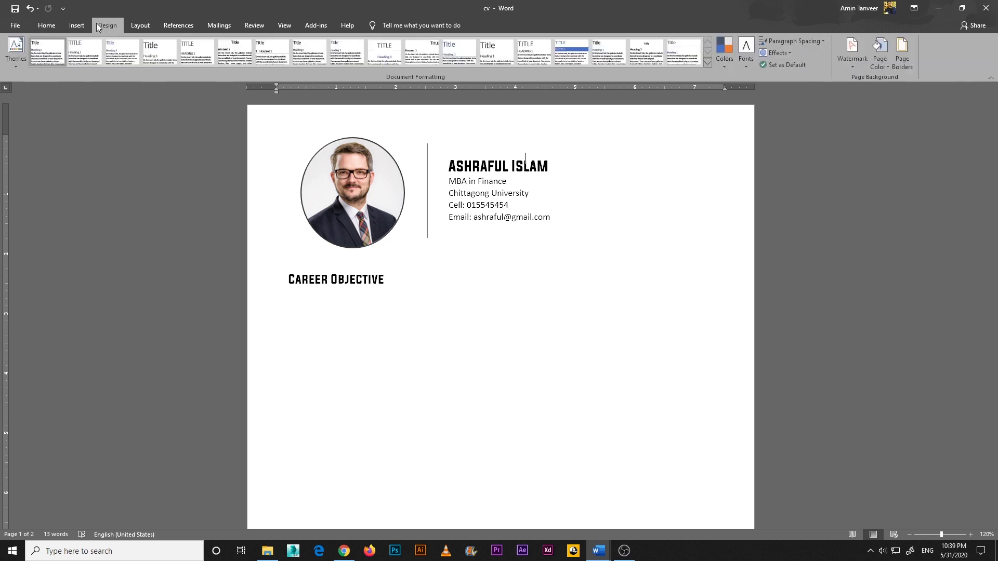
left_click(76, 24)
left_click(143, 52)
left_click(177, 91)
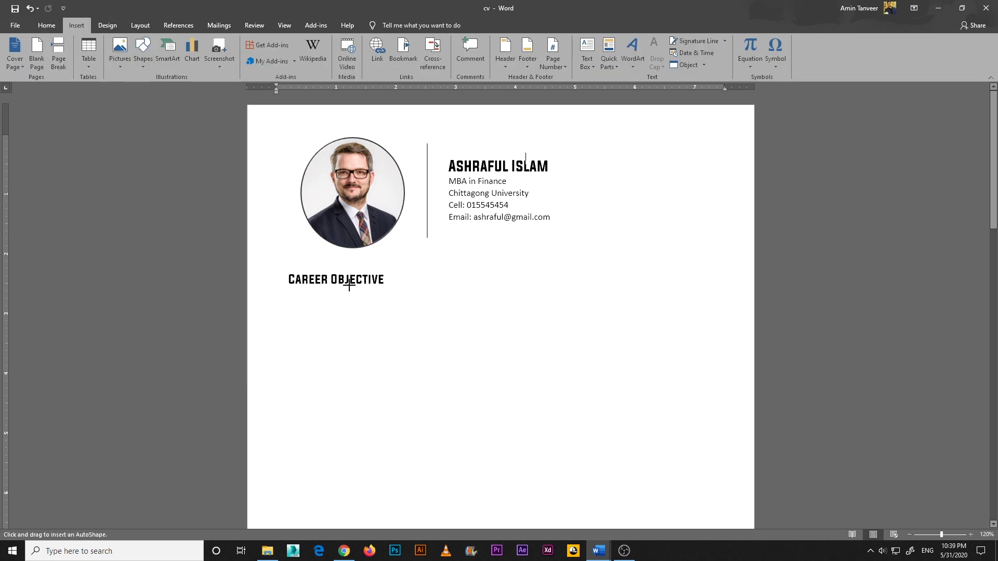
left_click_drag(288, 297, 702, 372)
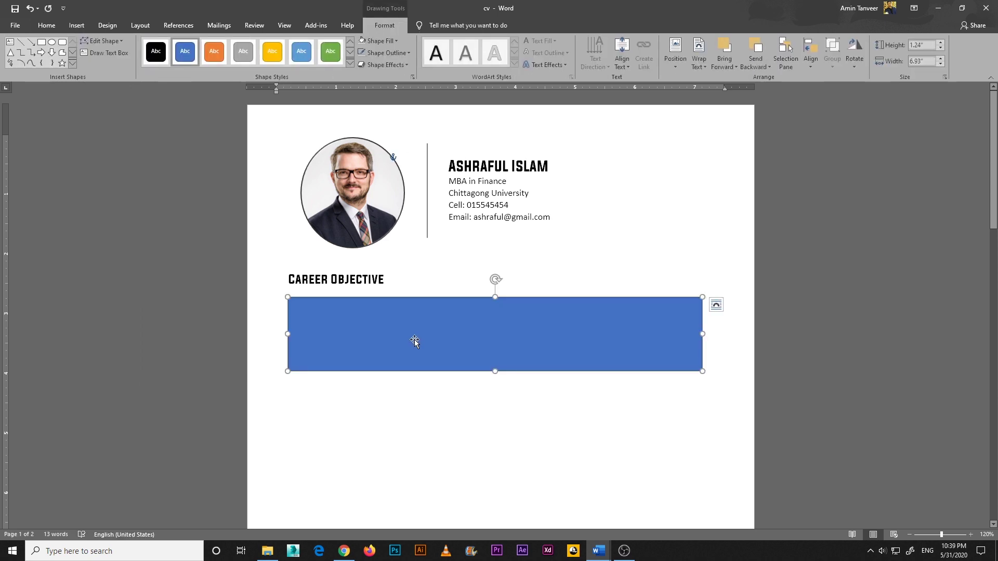
left_click(344, 552)
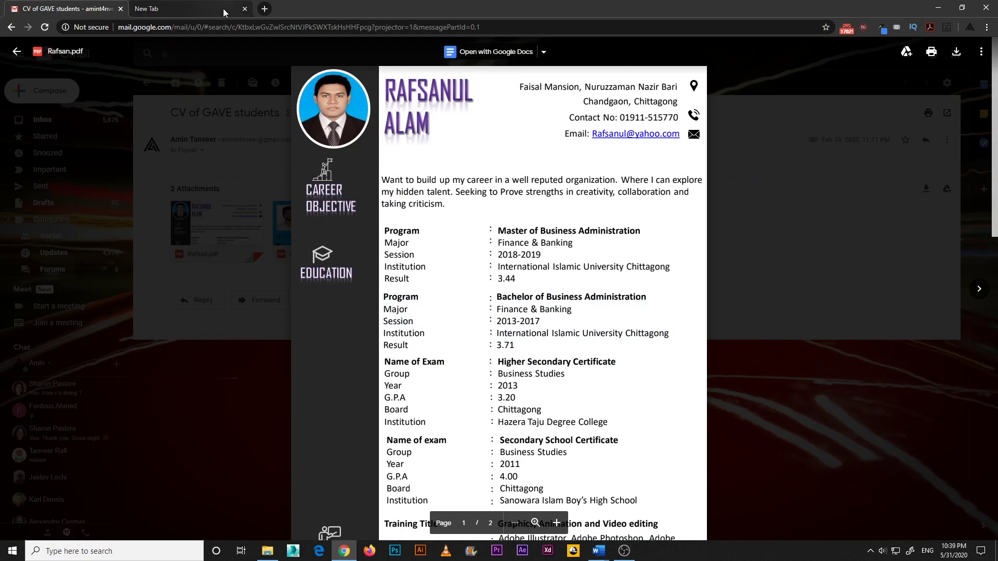
- Search the web for 'dummy text' in a new tab and open lipsum.com
left_click(191, 9)
left_click(203, 28)
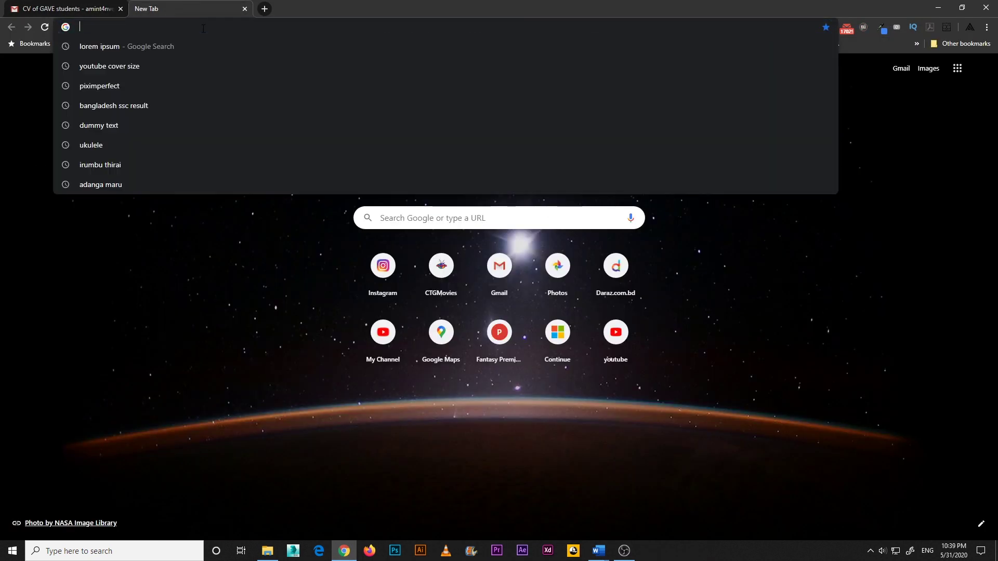
type("dumm")
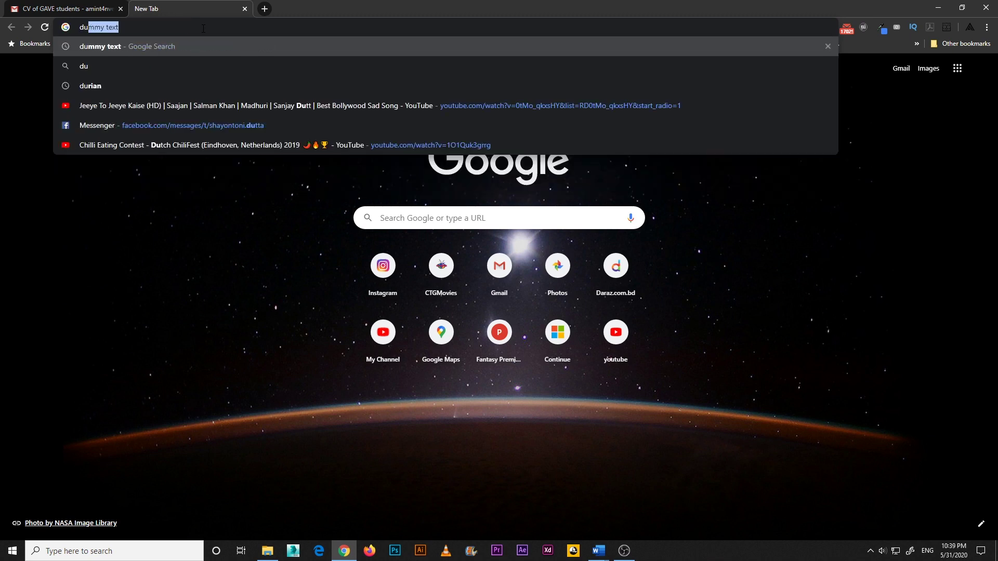
type("y text")
key("Return")
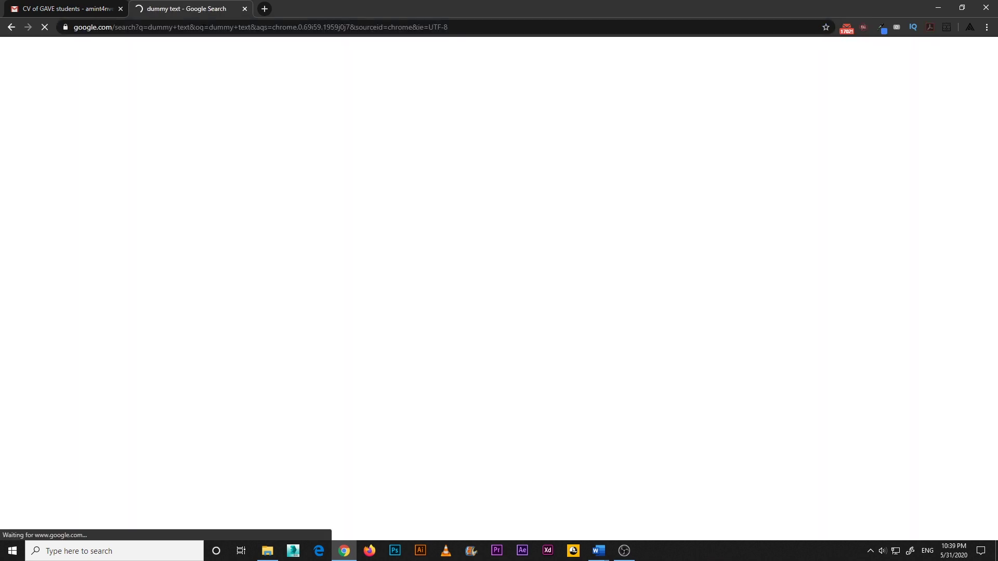
left_click(162, 148)
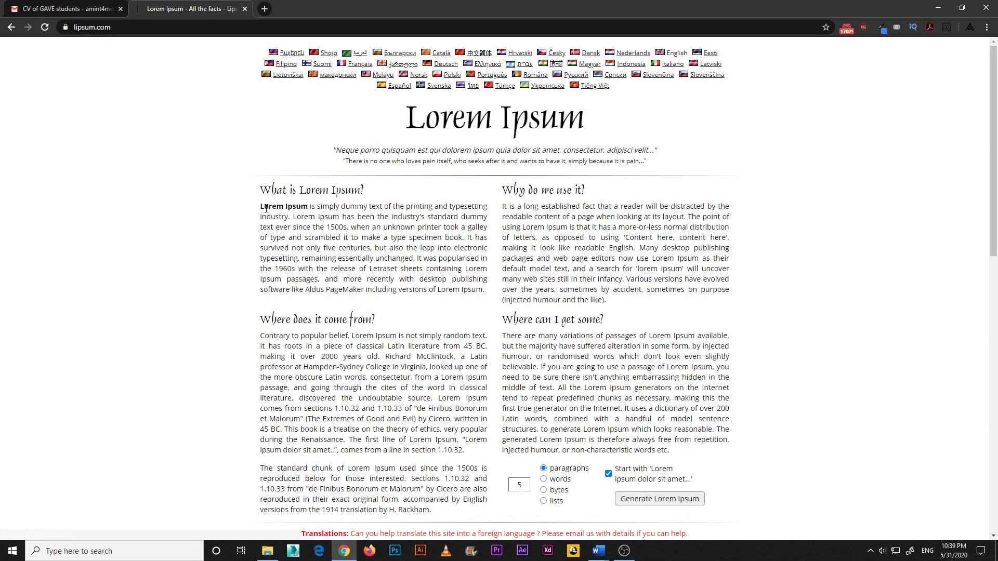
- Copy the first Lorem Ipsum paragraph and return to the Word CV
left_click_drag(351, 218, 411, 312)
left_click_drag(479, 353, 263, 258)
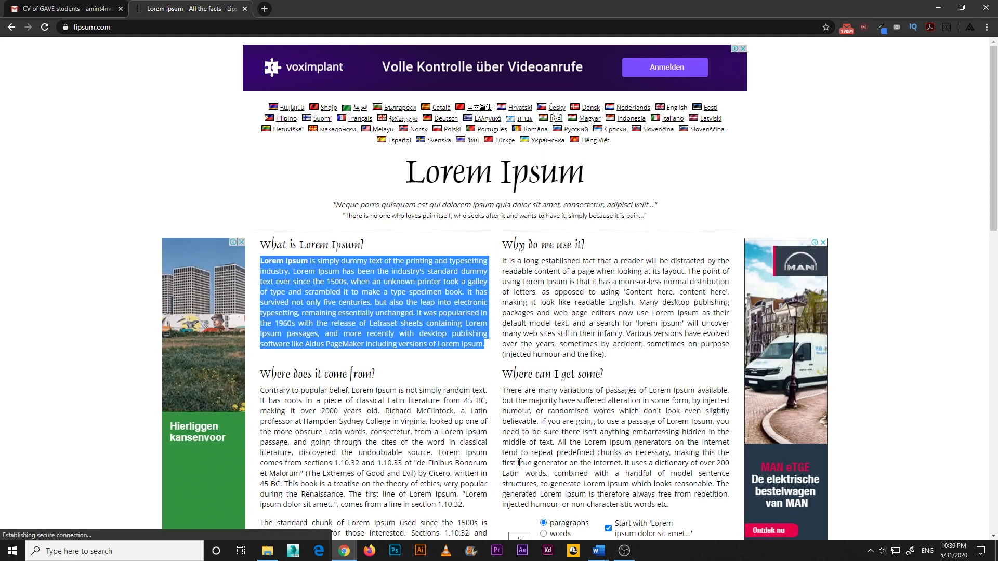
left_click(598, 551)
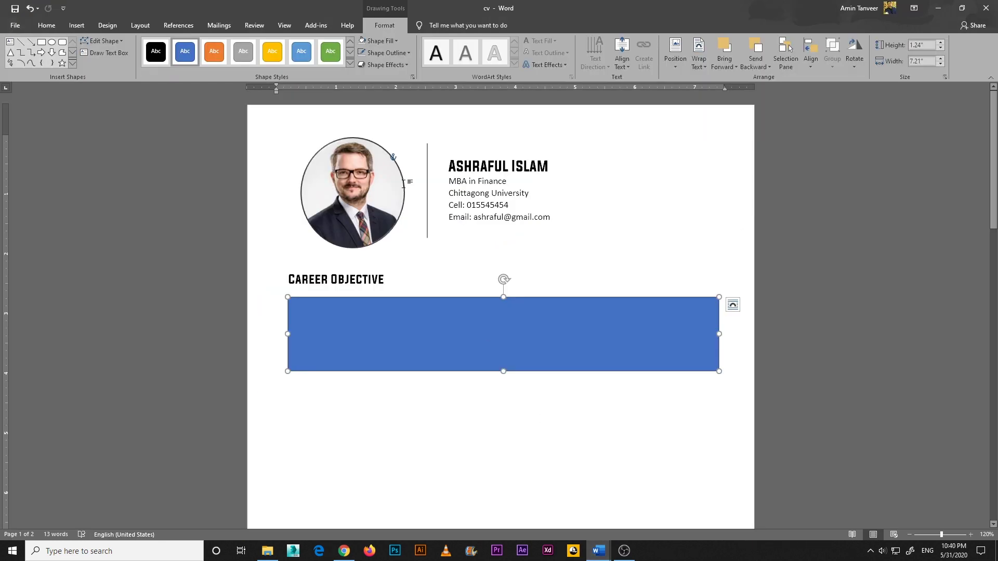
- Paste the Lorem Ipsum paragraph into the rectangle as text only and make it tall enough
right_click(375, 330)
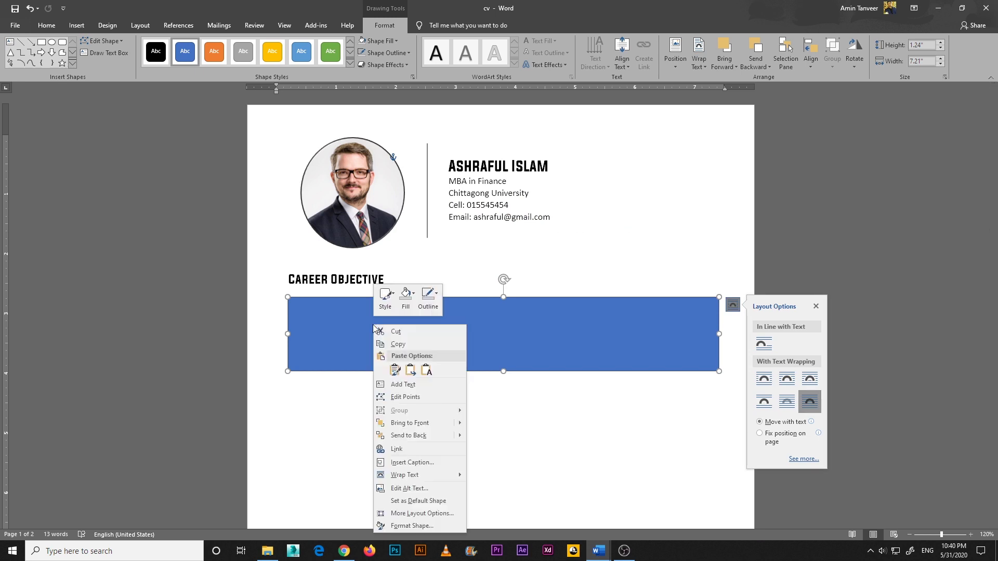
left_click(426, 370)
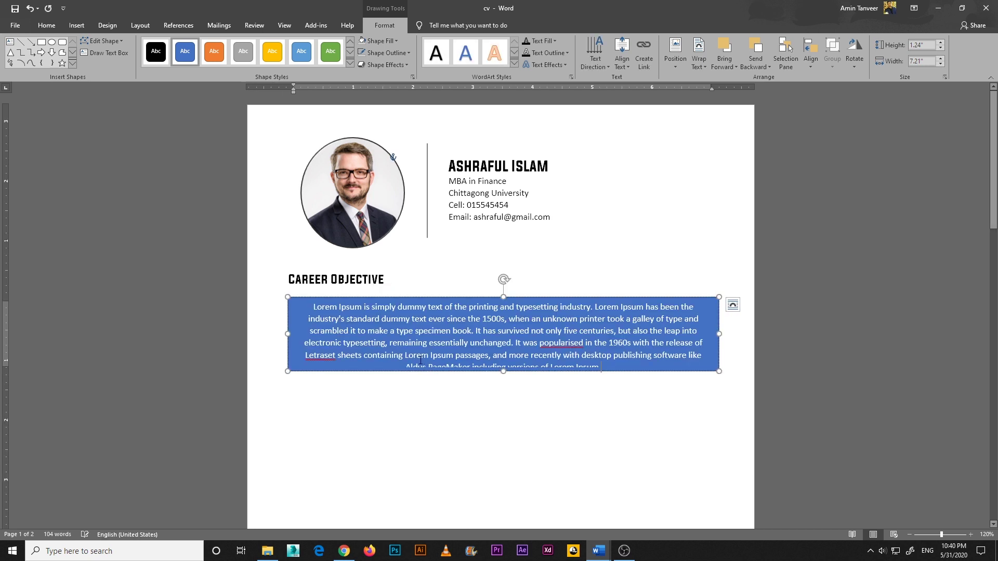
left_click_drag(503, 372, 503, 378)
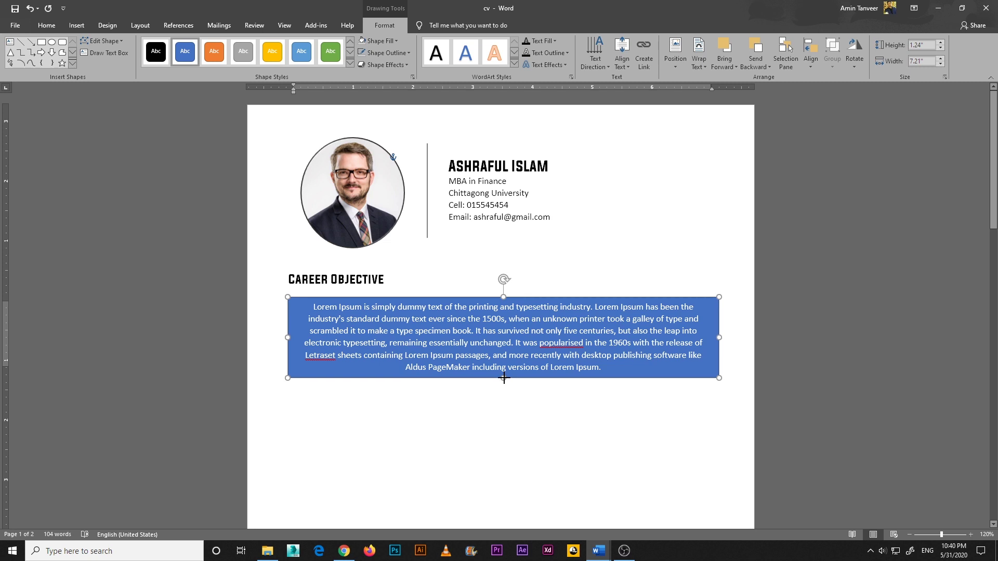
- Make the paragraph black and left-aligned, and remove the box's blue fill and outline
left_click(49, 26)
left_click(239, 61)
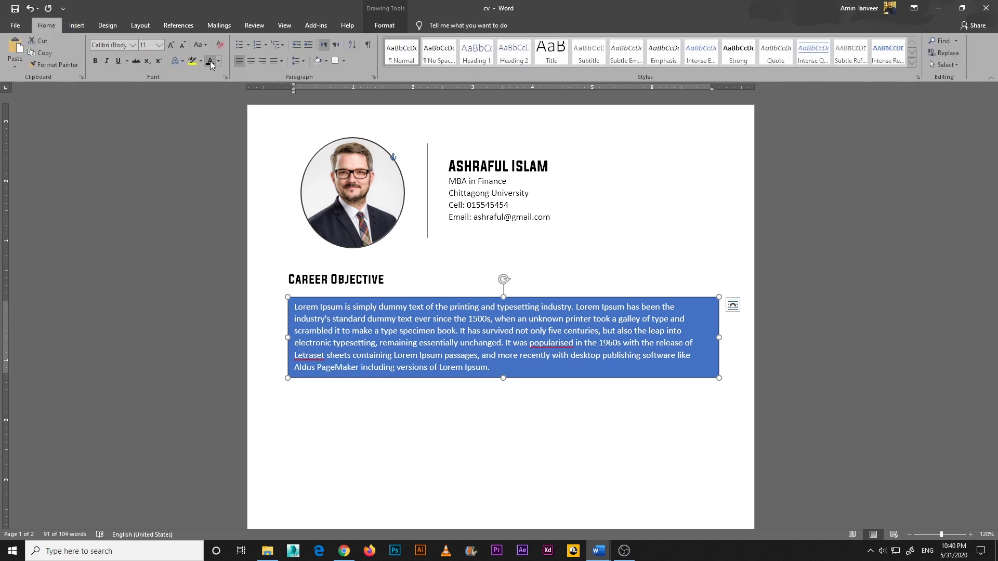
left_click(211, 61)
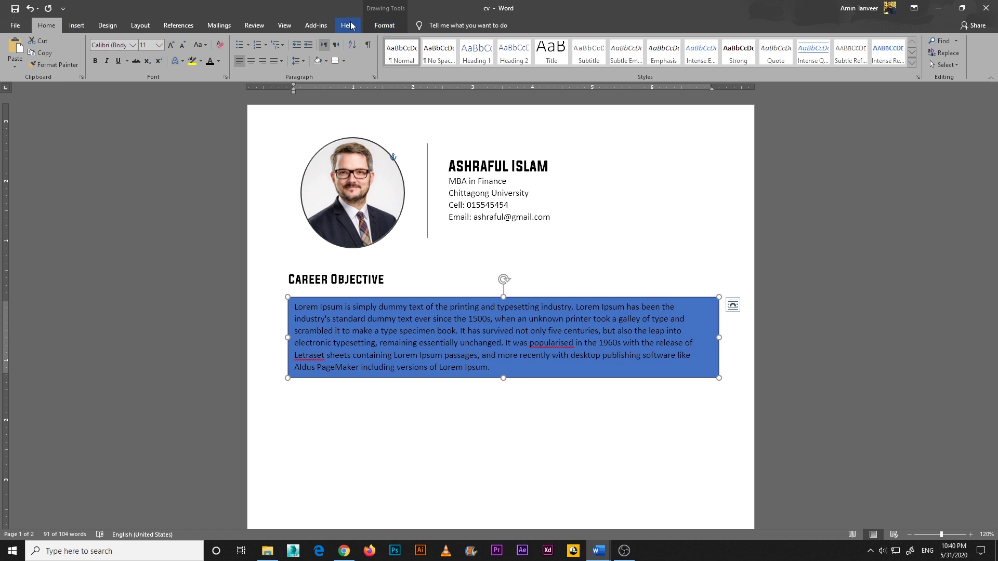
left_click(385, 25)
left_click(378, 41)
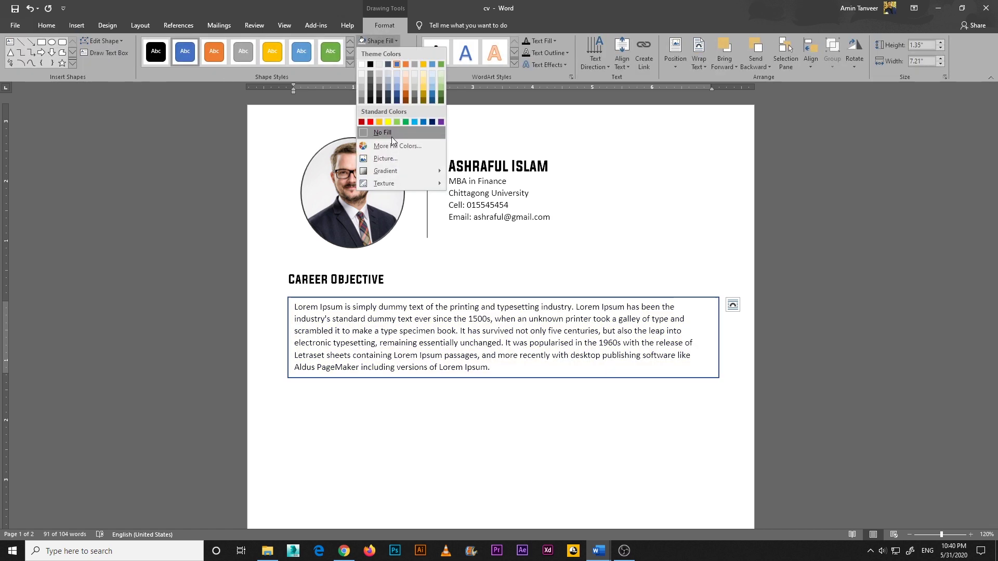
left_click(393, 133)
left_click(387, 53)
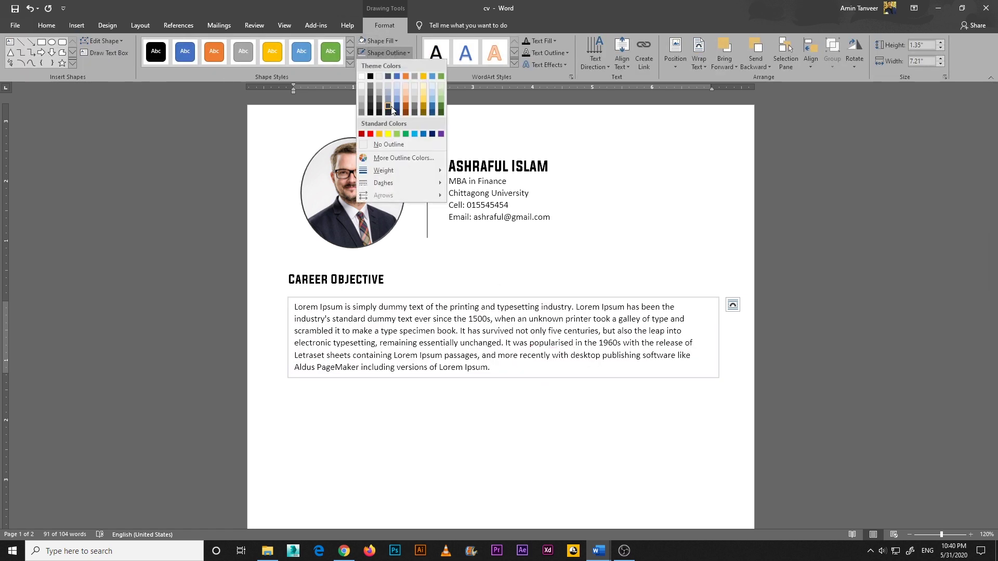
left_click(389, 144)
- Position the paragraph box just beneath the Career Objective heading
left_click_drag(435, 296, 430, 284)
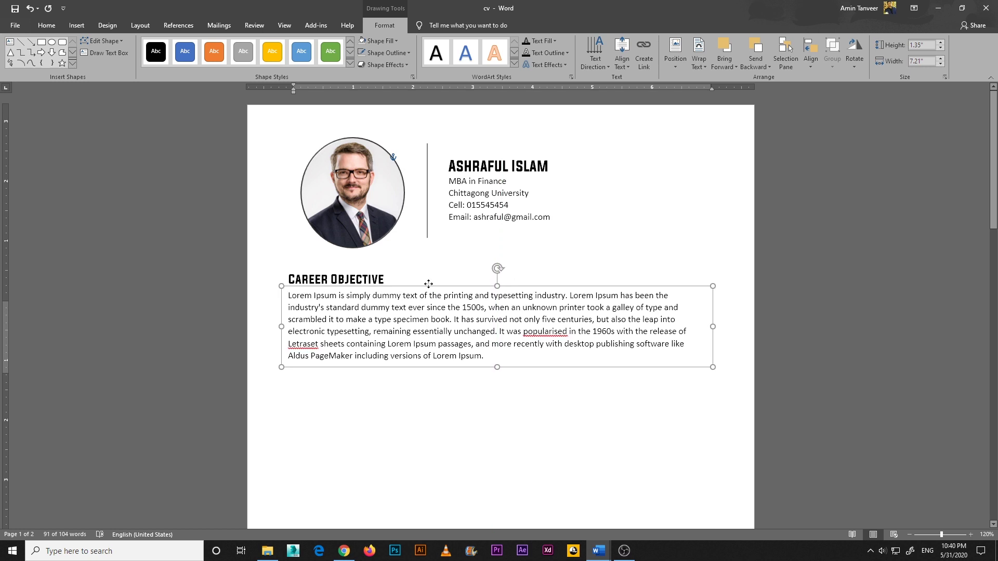
left_click_drag(430, 284, 382, 291)
left_click(423, 411)
left_click(381, 288)
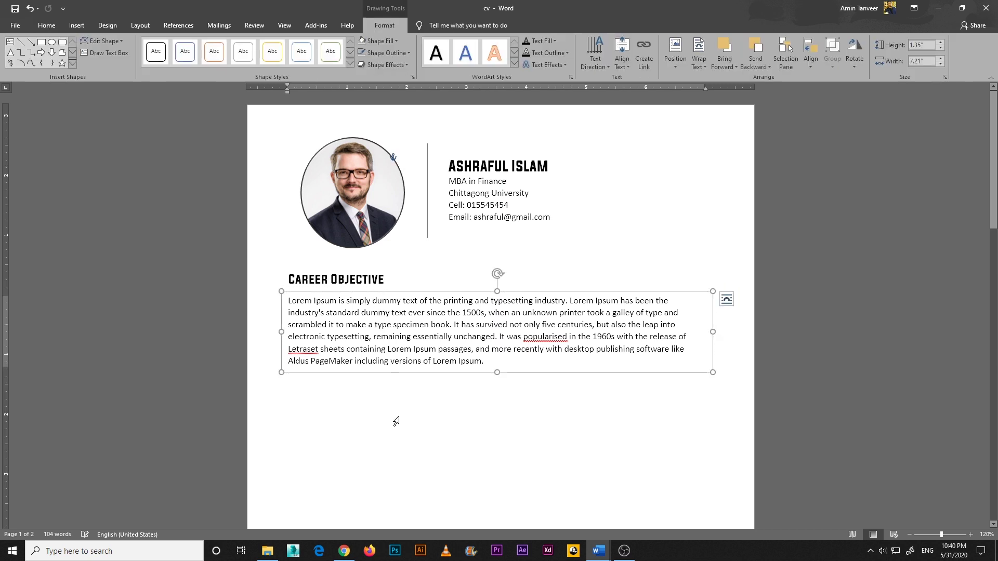
left_click(395, 421)
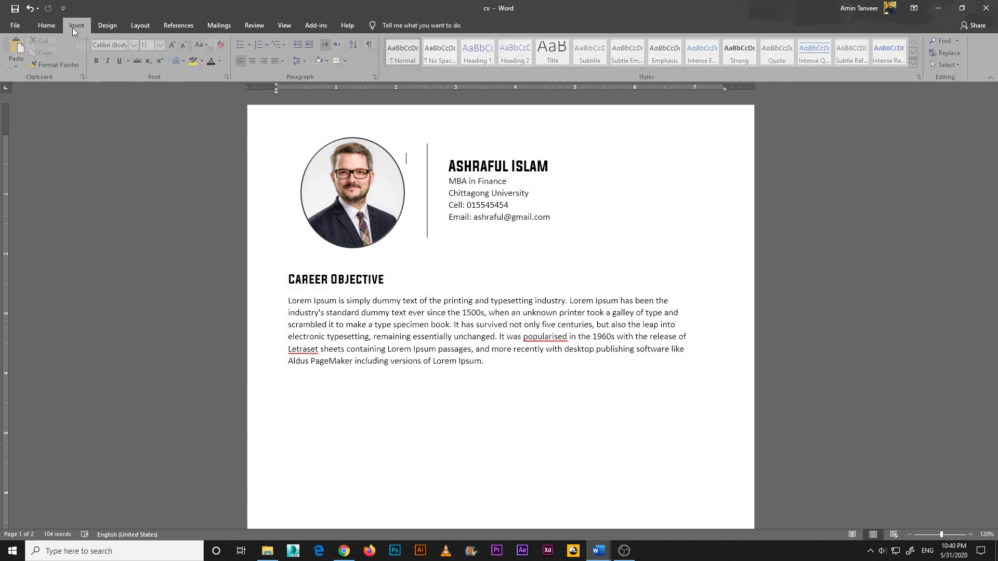
- Draw a horizontal rule under Career Objective and make it a grey 1½ pt line
left_click(76, 25)
left_click(143, 52)
left_click(169, 88)
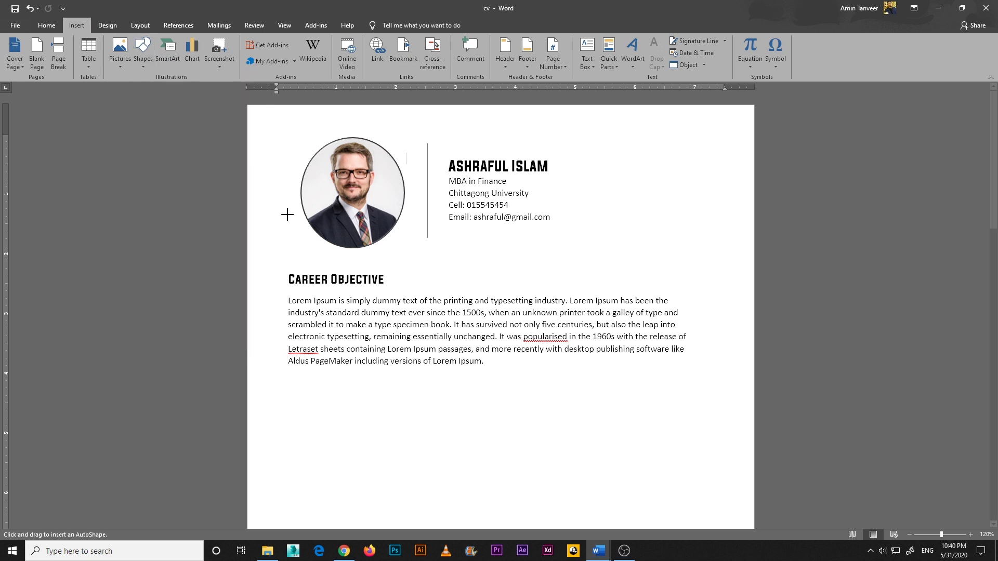
left_click_drag(293, 290, 695, 285)
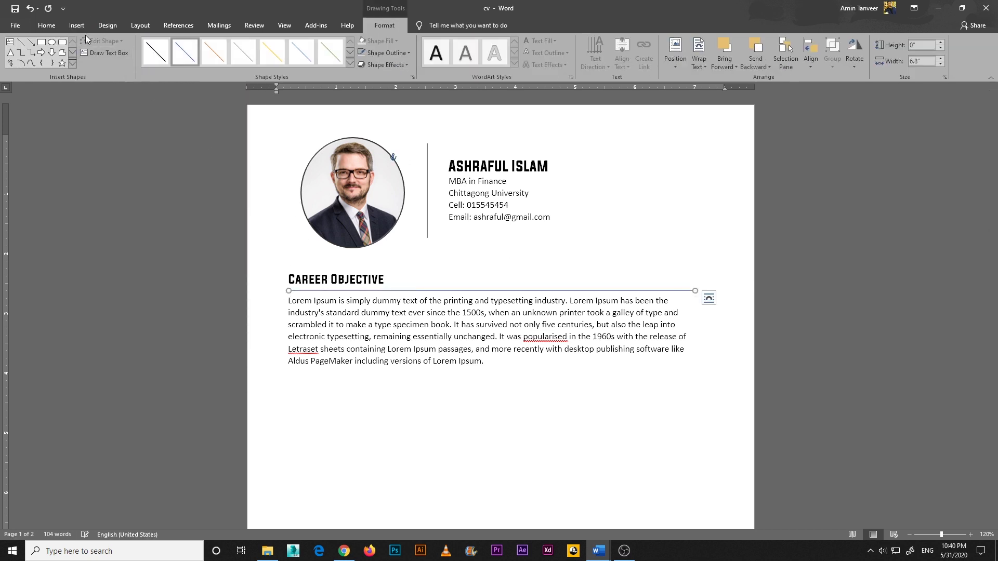
left_click(384, 54)
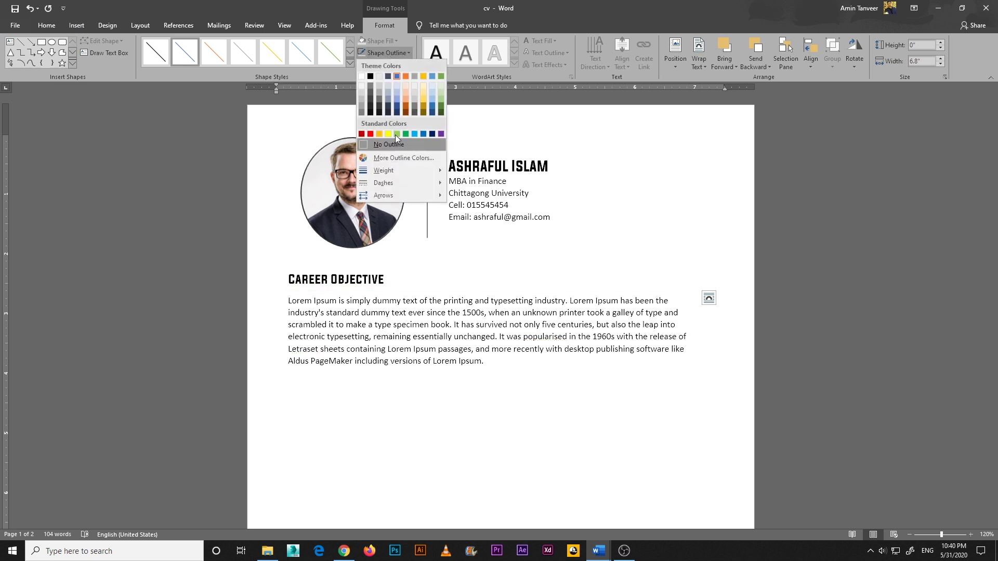
left_click(373, 88)
left_click(385, 53)
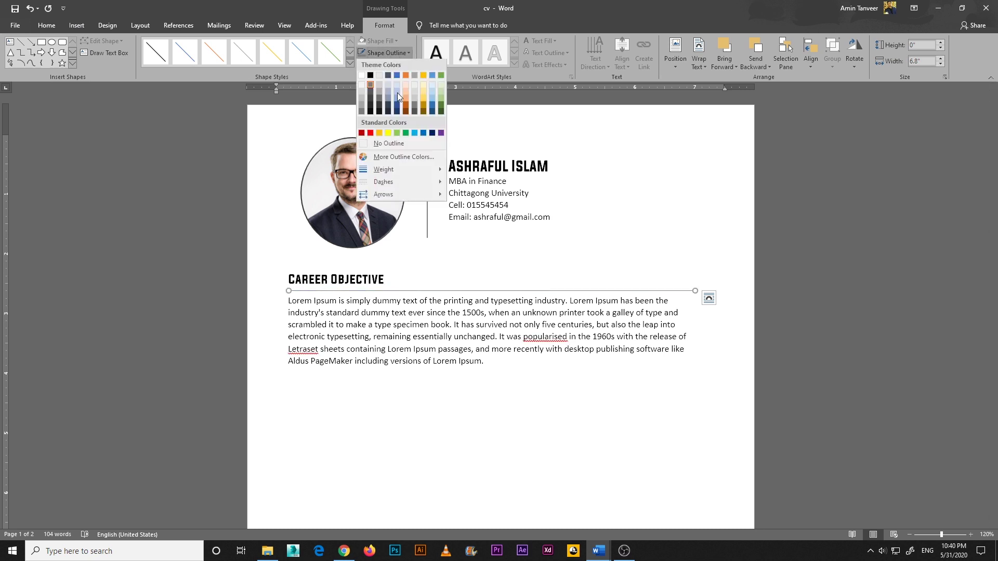
left_click(417, 163)
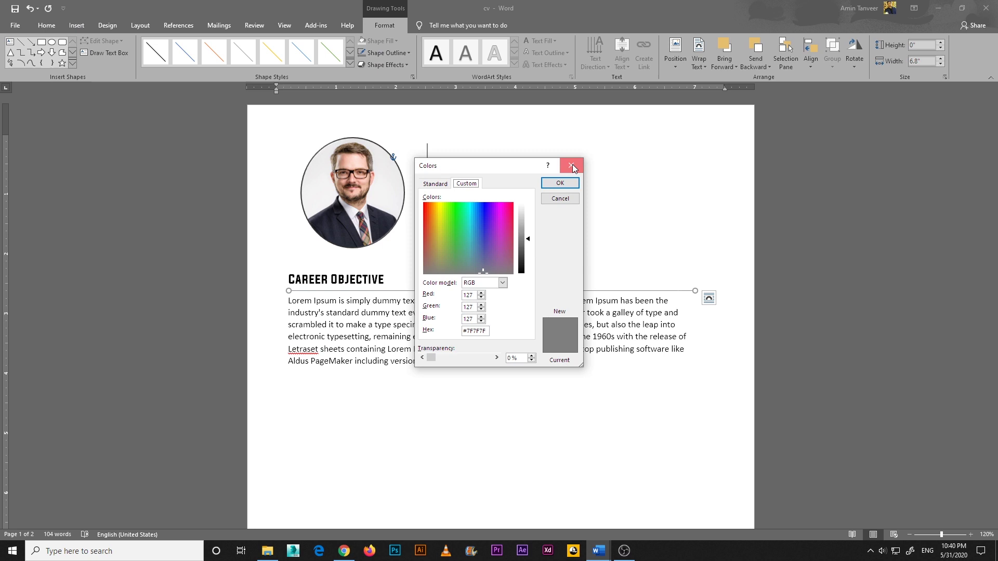
left_click(573, 165)
mouse_move(384, 170)
left_click(405, 53)
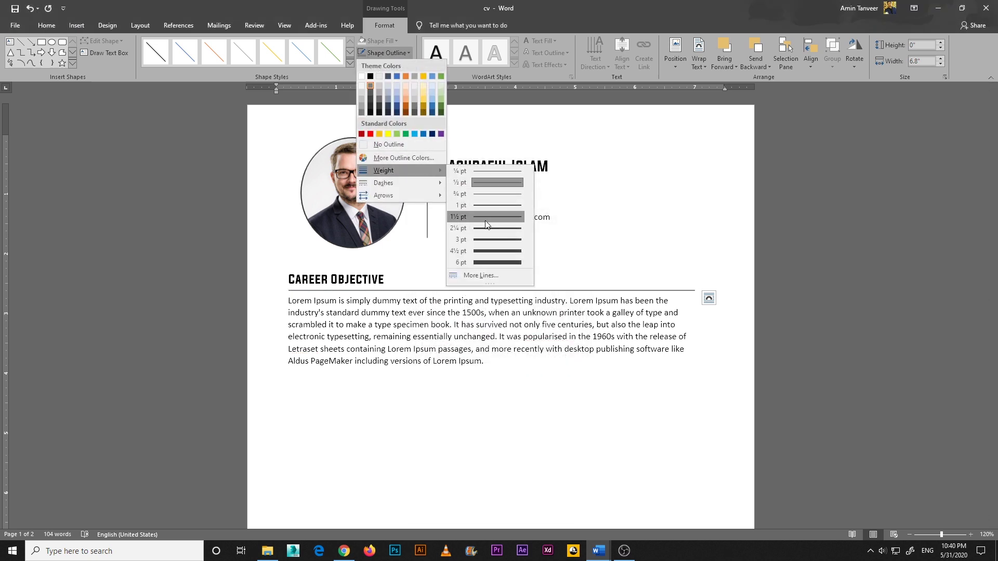
left_click(486, 221)
left_click(566, 477)
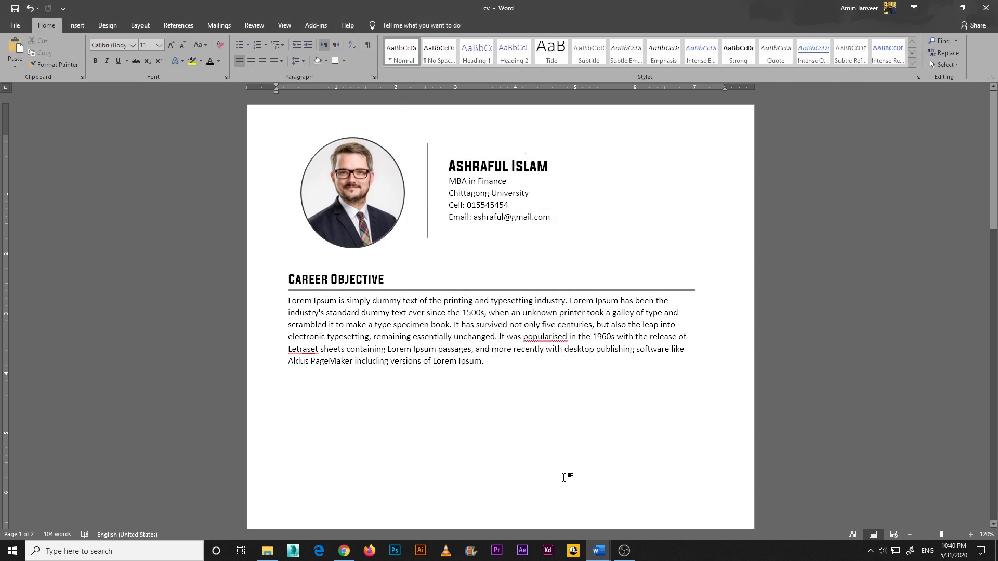
- Correct 'popularised' to 'popularized' and 'Letraset' to 'Letterset' in the paragraph
scroll(510, 419, "down", 2)
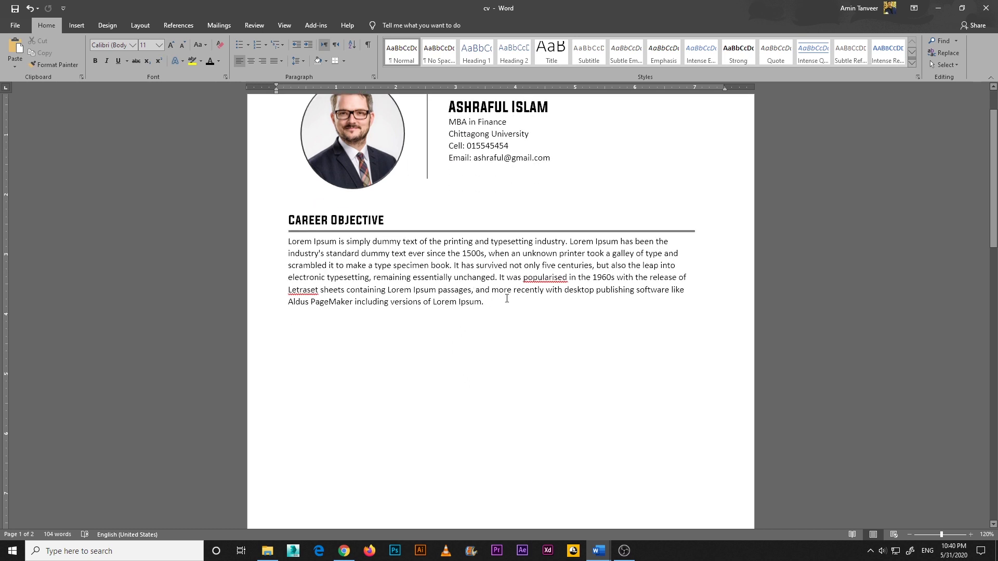
right_click(532, 277)
left_click(499, 290)
right_click(307, 290)
left_click(306, 304)
left_click(515, 318)
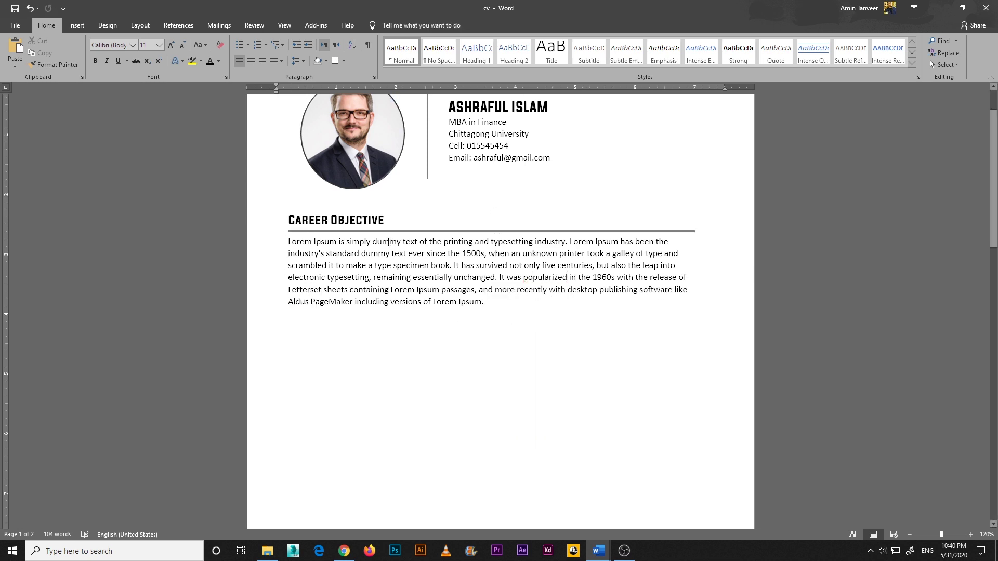
left_click(358, 222)
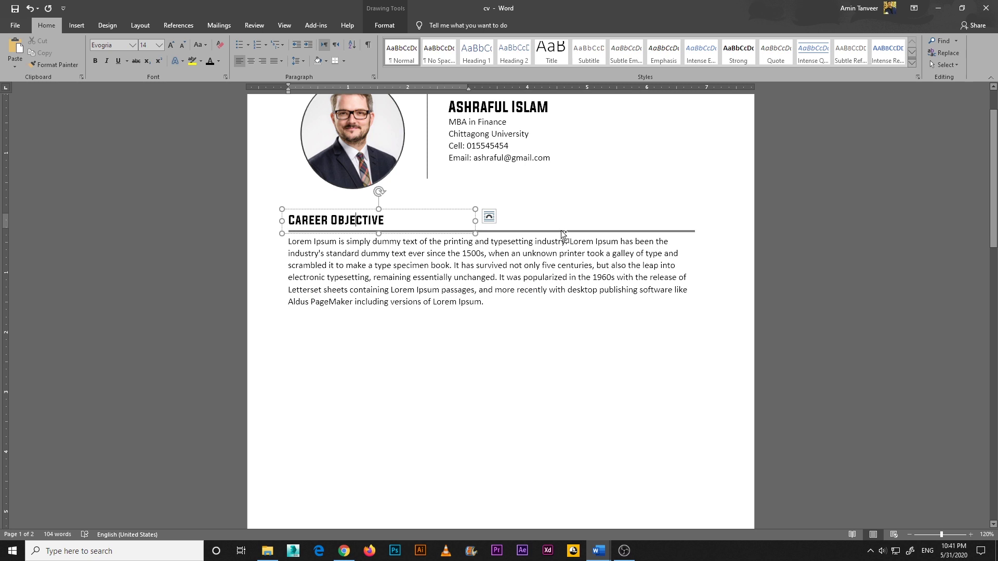
- Duplicate the Career Objective heading and rule below the paragraph and retitle the copy EDUCATION
mouse_move(561, 233)
left_mouse_down()
mouse_move(561, 339)
mouse_move(556, 305)
mouse_move(557, 339)
mouse_move(558, 331)
left_mouse_up()
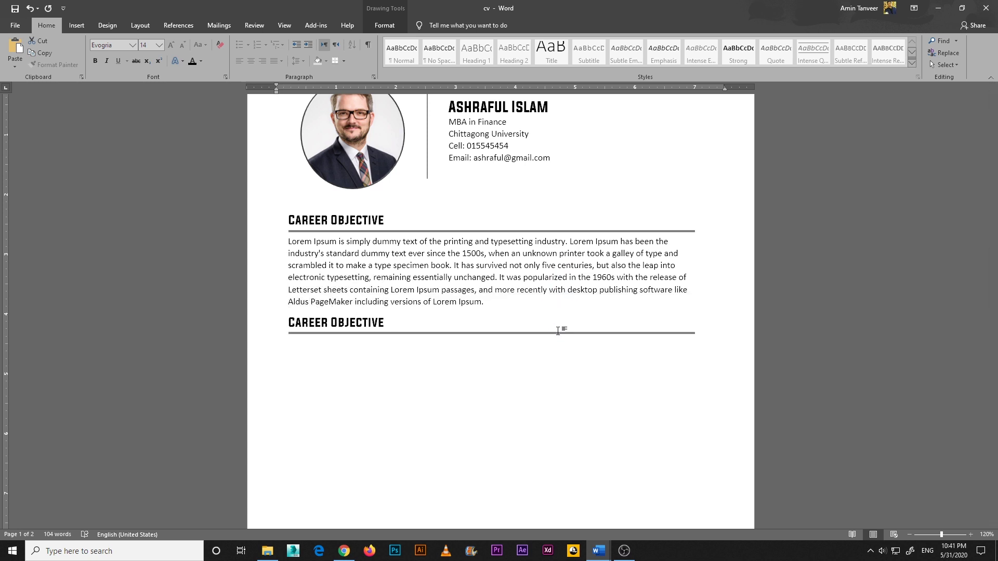
left_click(343, 325)
triple_click(343, 325)
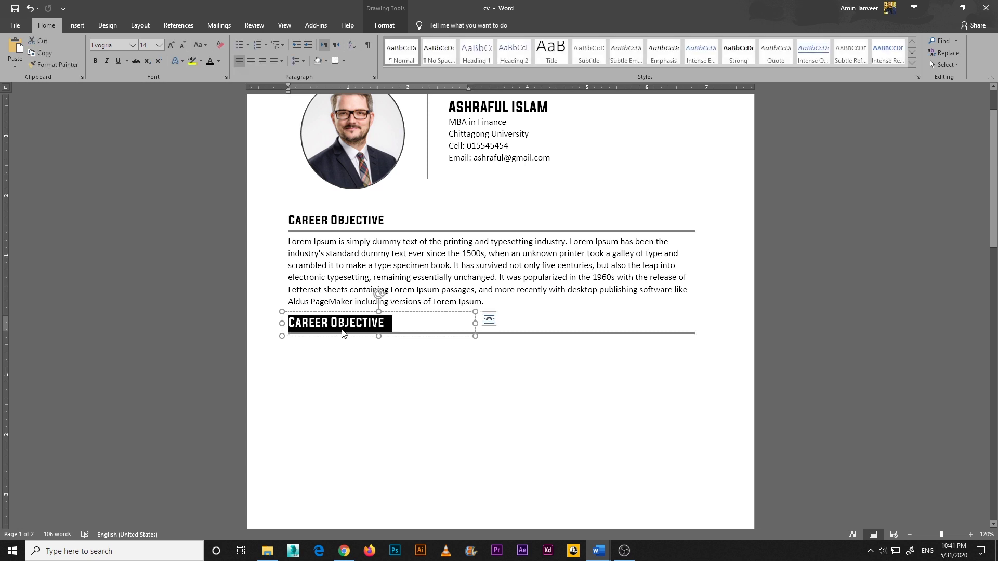
type("EDUCATION")
key("ctrl+a")
left_click(447, 418)
scroll(444, 352, "down", 1)
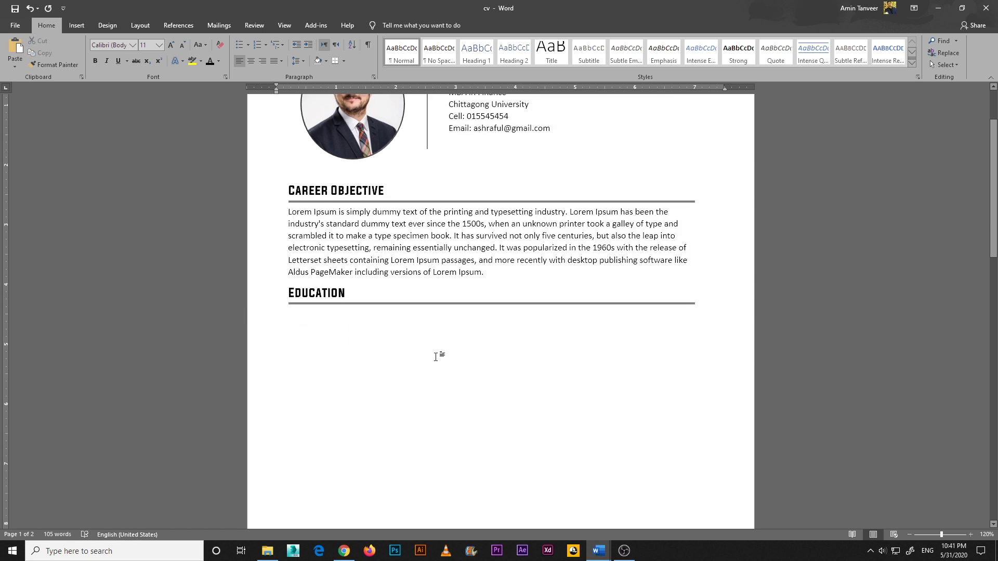
scroll(442, 354, "down", 1)
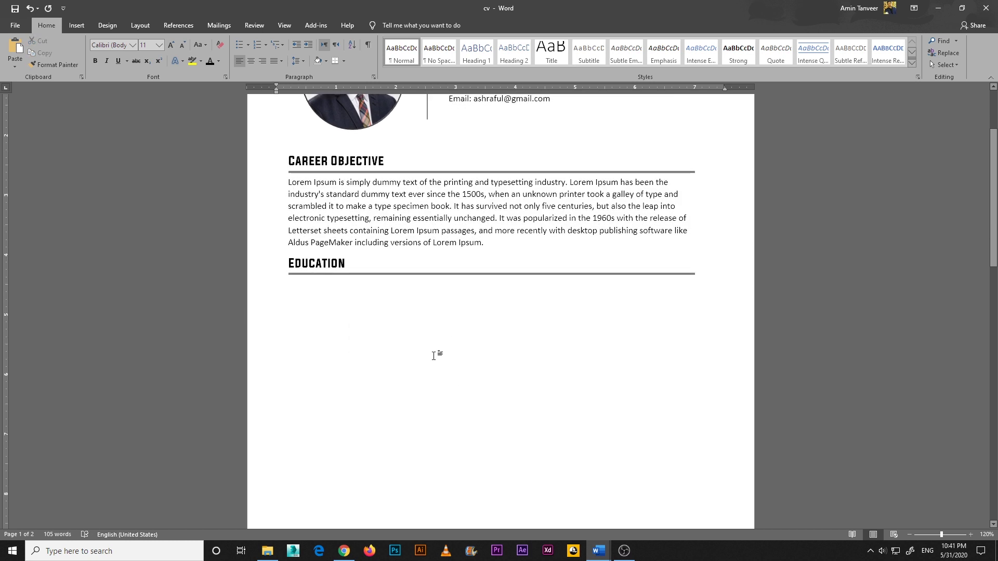
left_click(353, 226)
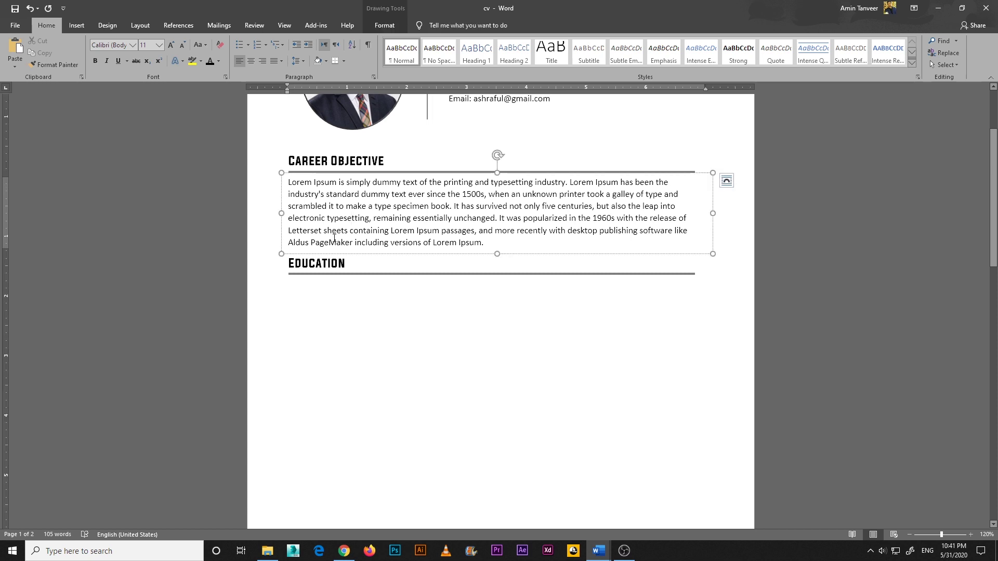
key("ctrl+a")
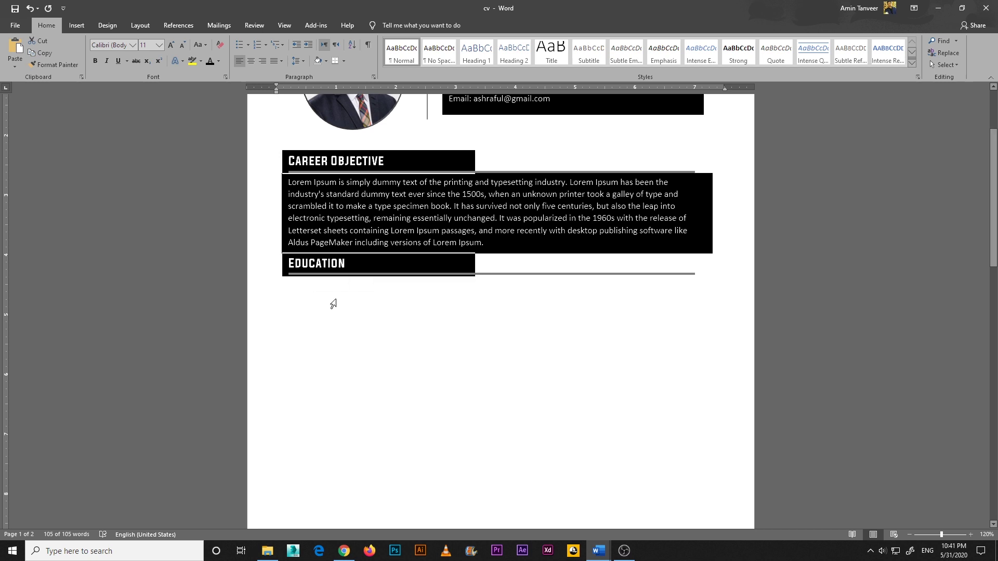
key("ctrl+Home")
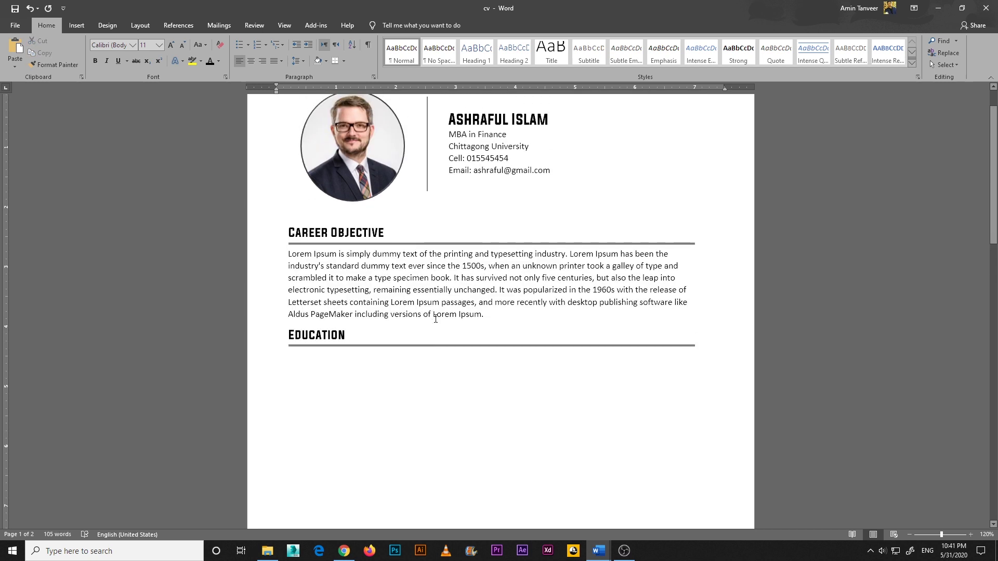
scroll(418, 335, "down", 3)
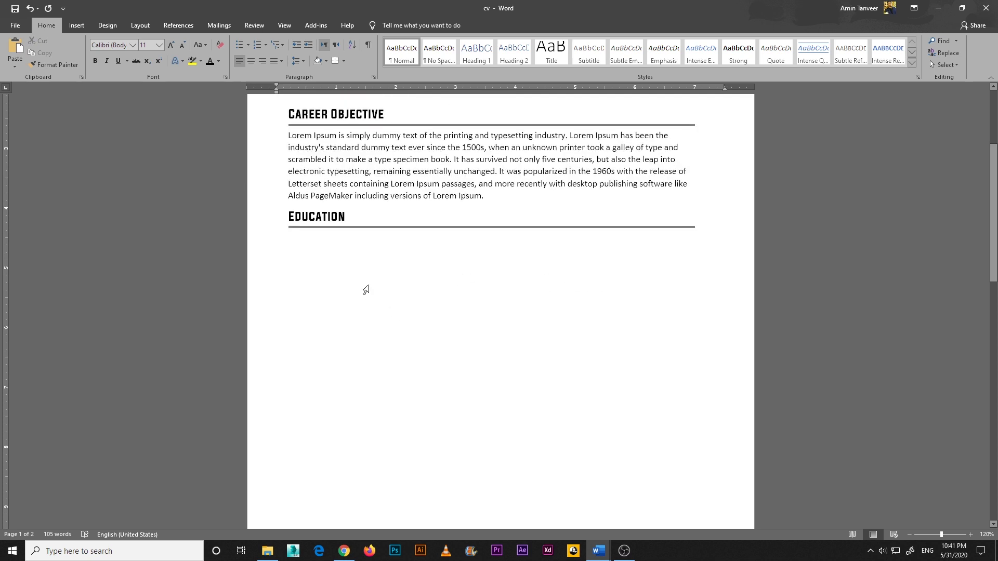
scroll(357, 287, "down", 1)
key("ctrl+a")
key("ctrl+Home")
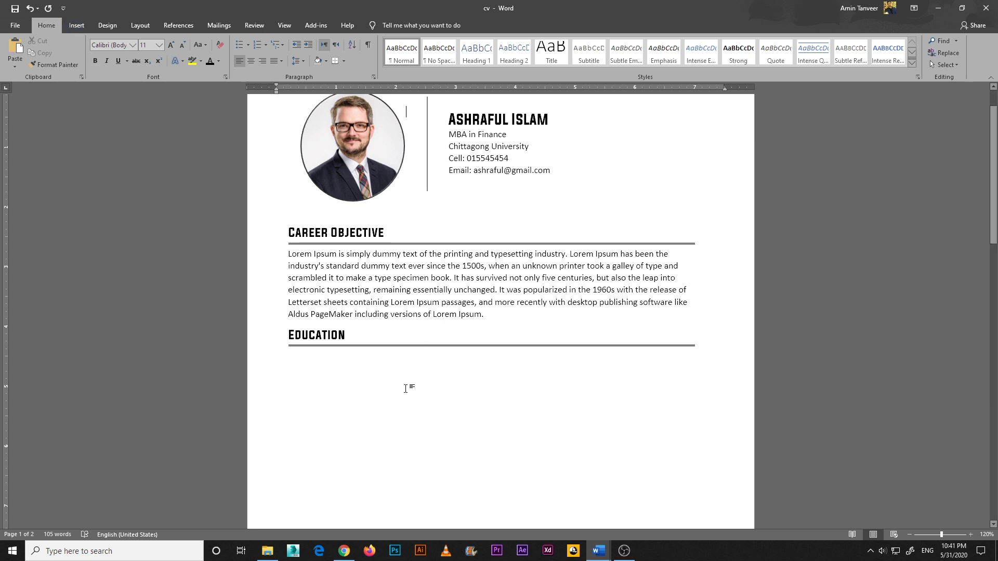
scroll(415, 382, "down", 1)
scroll(414, 382, "up", 1)
key("ctrl+z")
left_click(77, 25)
- Insert a table with 3 columns and 20 rows
left_click(90, 58)
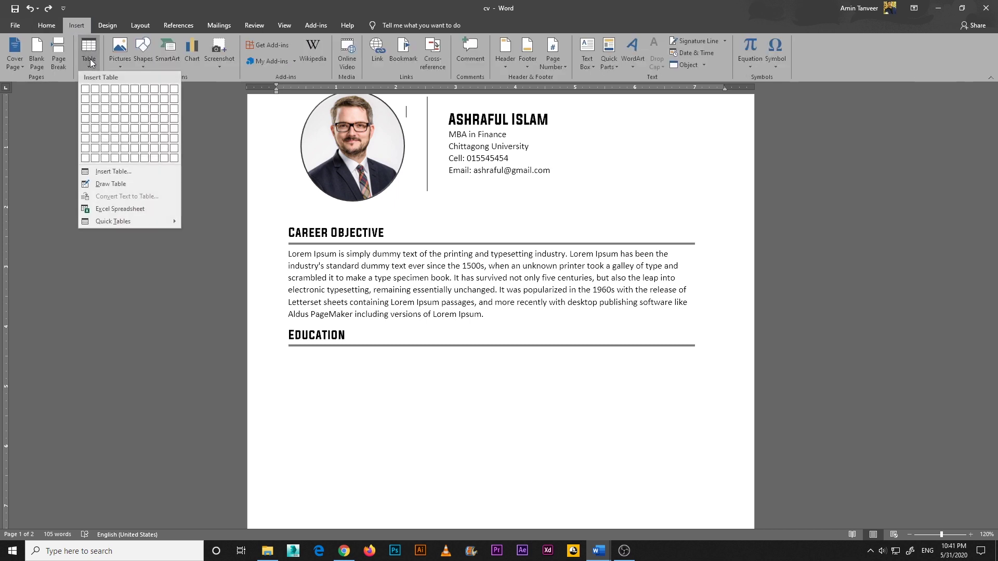
left_click(129, 173)
type("20")
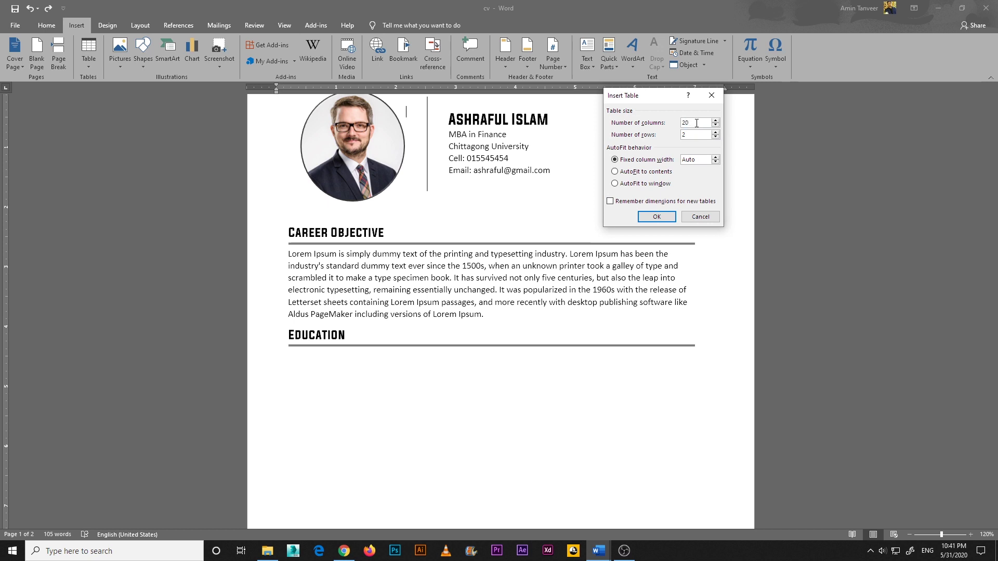
key("Tab")
type("20")
key("shift+Tab")
type("3")
left_click(657, 217)
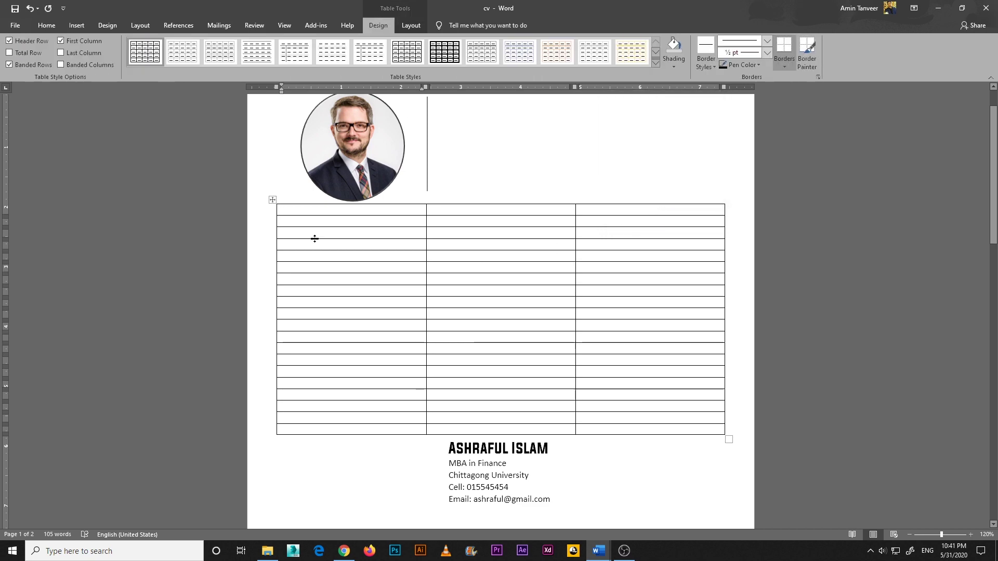
- Move the table under the EDUCATION heading and narrow it to the text width
scroll(364, 240, "down", 2)
scroll(388, 214, "up", 2)
mouse_move(272, 174)
left_mouse_down()
mouse_move(277, 433)
mouse_move(271, 200)
mouse_move(284, 404)
mouse_move(276, 400)
mouse_move(287, 399)
mouse_move(276, 399)
left_mouse_up()
scroll(663, 390, "down", 5)
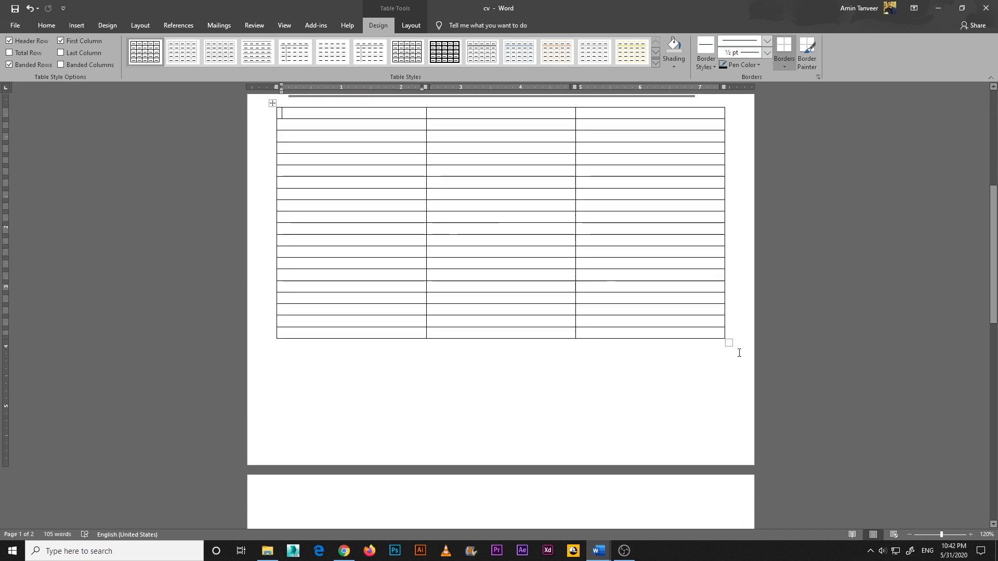
left_click_drag(729, 343, 707, 344)
scroll(612, 345, "up", 2)
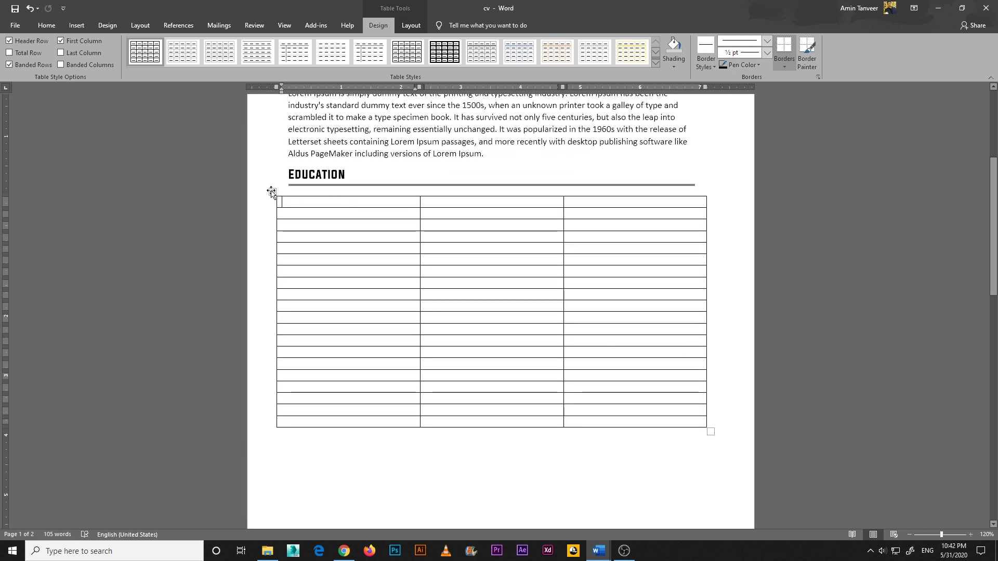
mouse_move(287, 192)
left_mouse_down()
mouse_move(276, 194)
mouse_move(292, 197)
mouse_move(283, 199)
left_mouse_up()
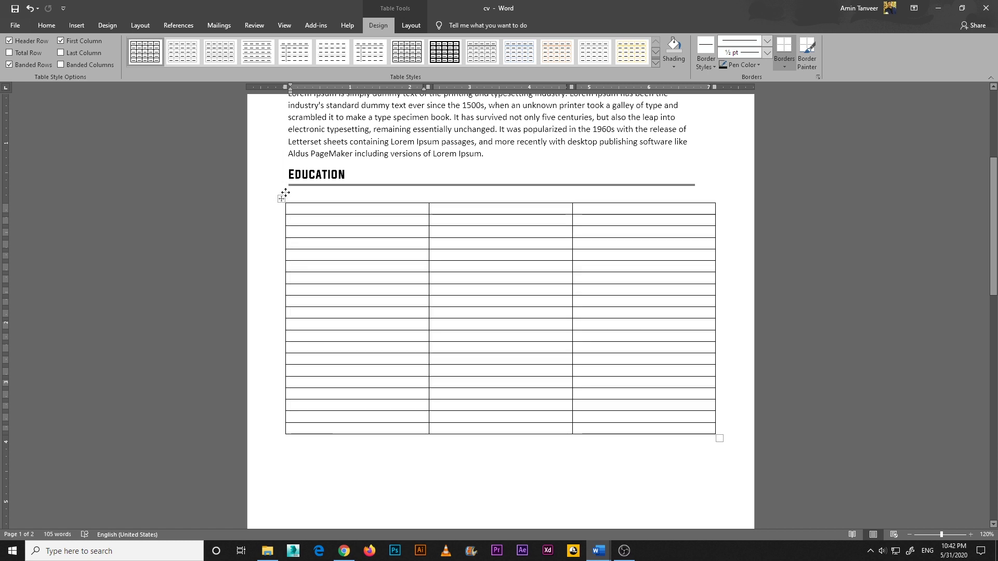
- Enter Program: MBA, Institute: Chittagong University and Subject: Finance in the table's first rows
left_click(281, 199)
left_click(307, 210)
type("Program")
key("Tab")
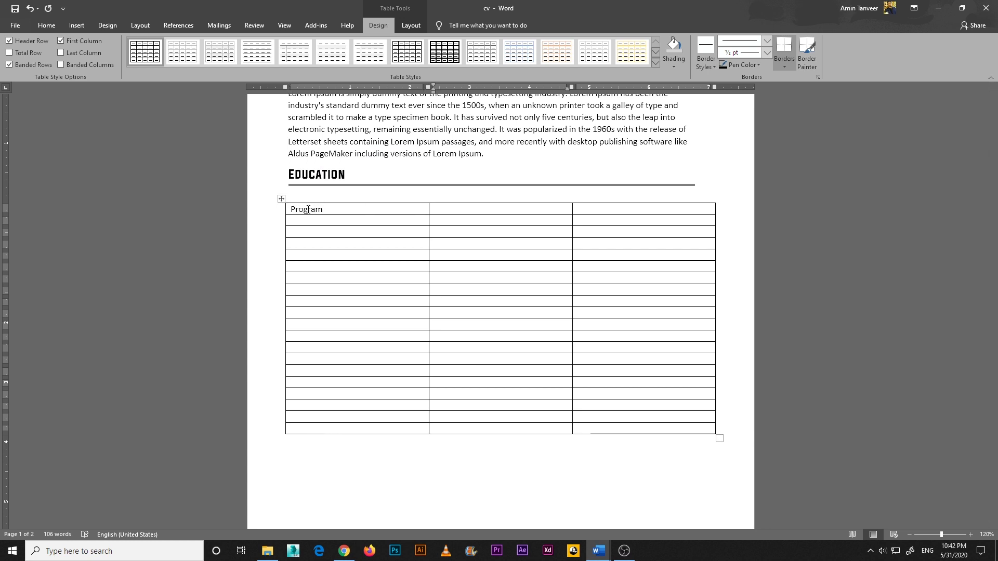
key("Tab")
type("MBA")
left_click(318, 223)
type("sti")
type("tute")
key("Tab")
key("Tab")
type("ttagong University")
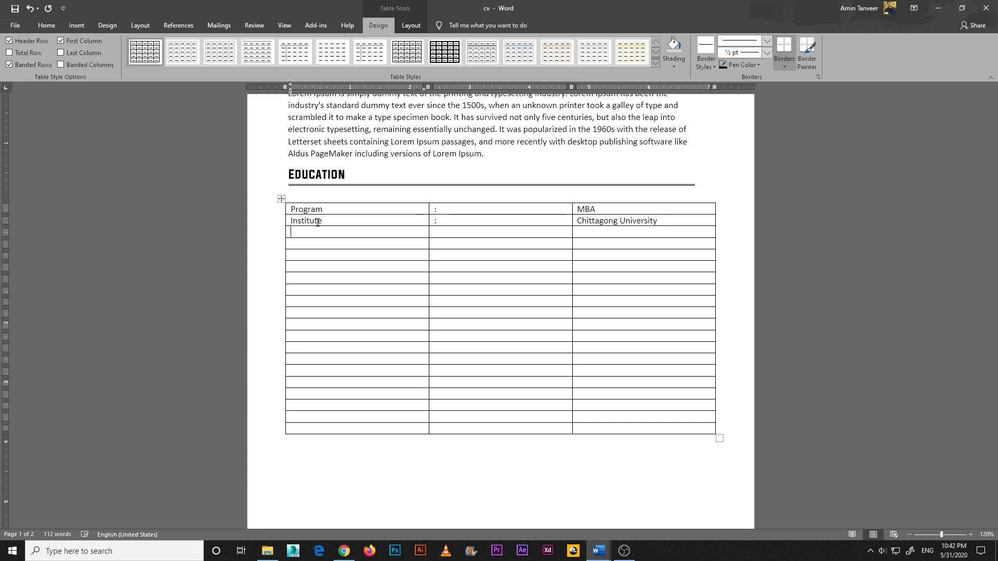
type("ubject")
key("Tab")
type("nanc")
- Add GPA: 3.34 and Session: 2017/2018, then select the five filled rows
key("Tab")
type("GP")
key("Tab")
key("Tab")
type("3.34")
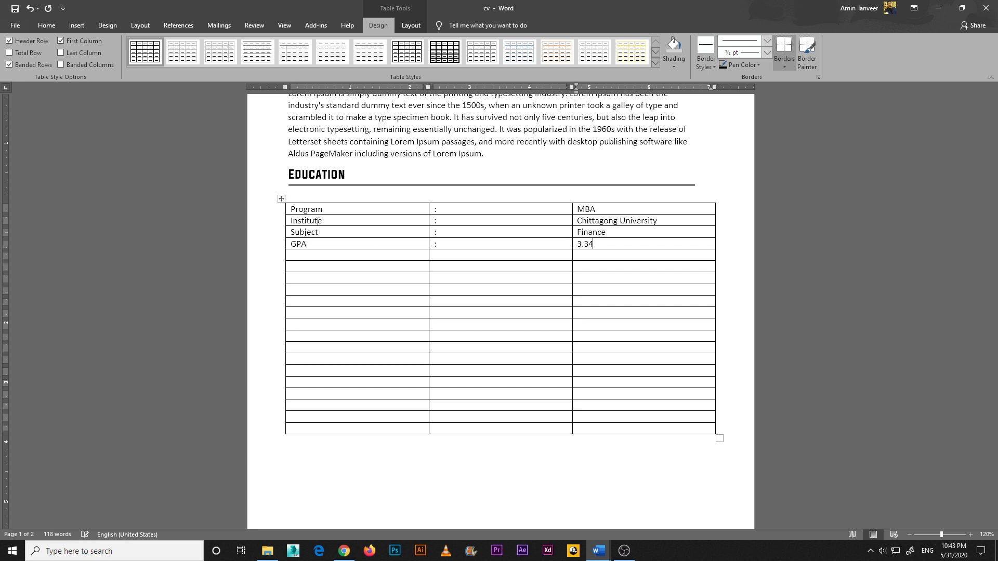
key("Tab")
type("ssion")
key("BackSpace")
key("BackSpace")
key("BackSpace")
key("BackSpace")
key("Tab")
type("201")
left_click(295, 265)
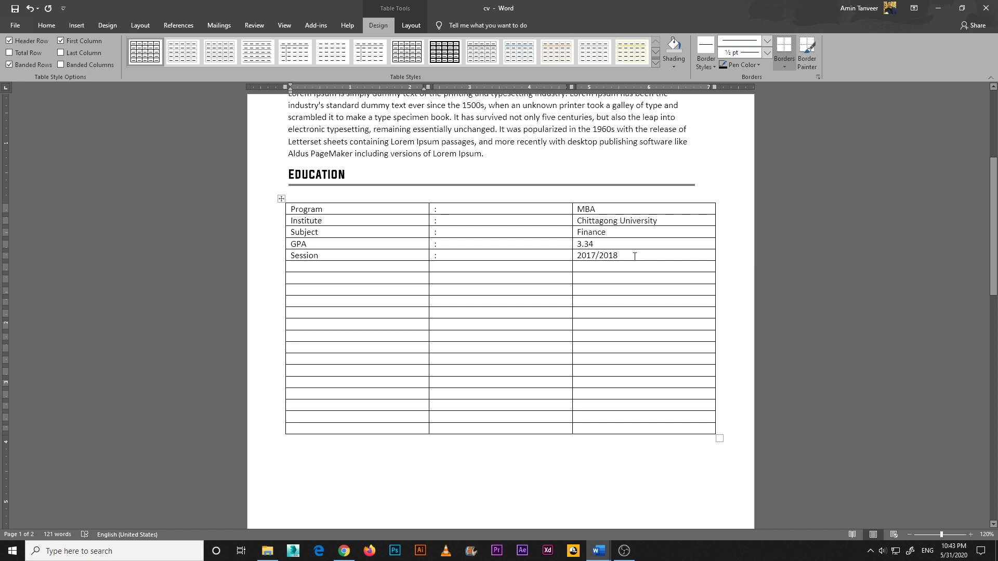
left_click_drag(632, 255, 358, 211)
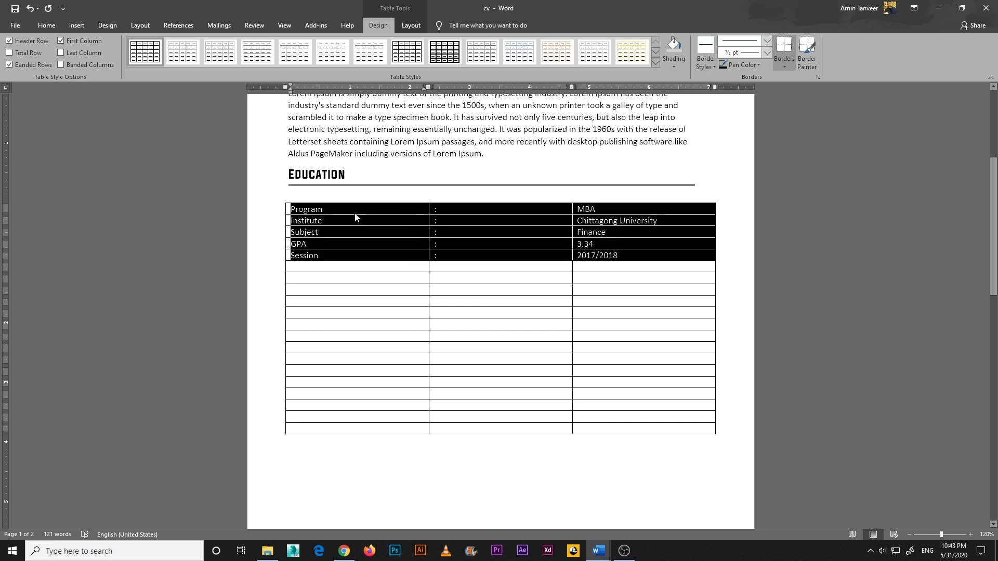
- Paste the copied Program-to-Session block twice into the empty rows below
left_click(348, 278)
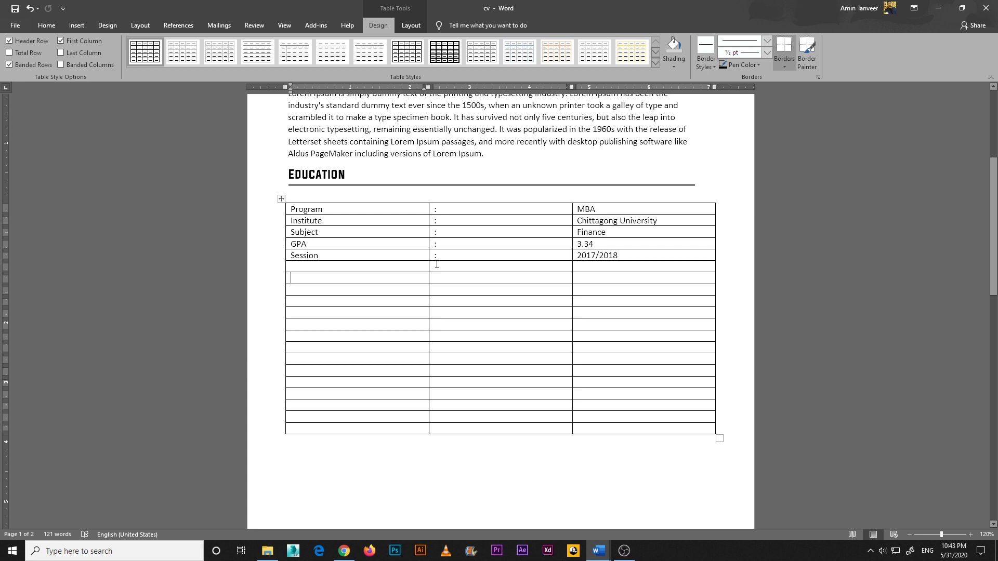
type("Program\t:\tMBA Institute\t:\tChittagong University Subject\t:\tFinance GPA\t:\t3.34 Session\t:\t2017/2018")
left_click(331, 347)
type("Program\t:\tMBA Institute\t:\tChittagong University Subject\t:\tFinance GPA\t:\t3.34 Session\t:\t2017/2018")
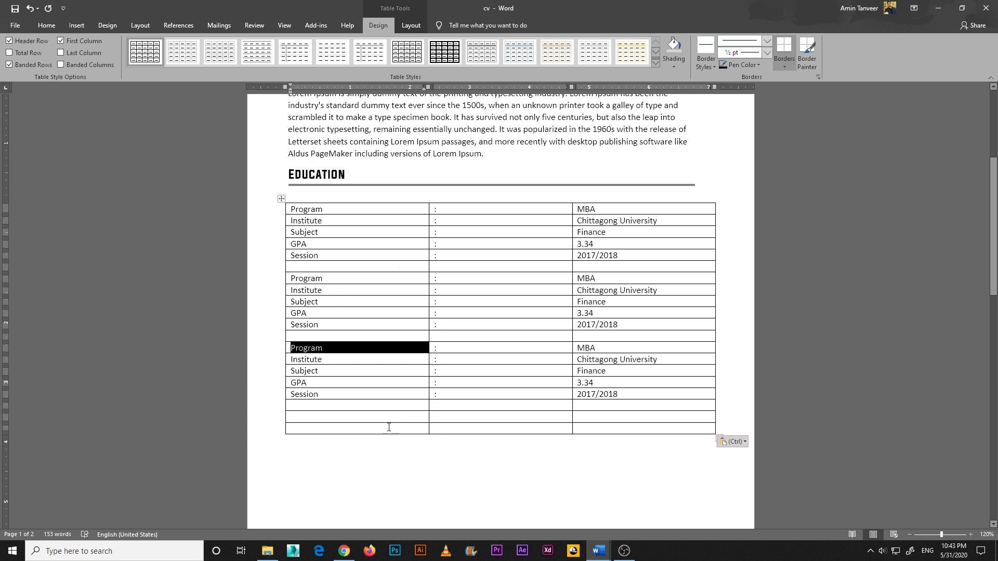
scroll(389, 427, "down", 1)
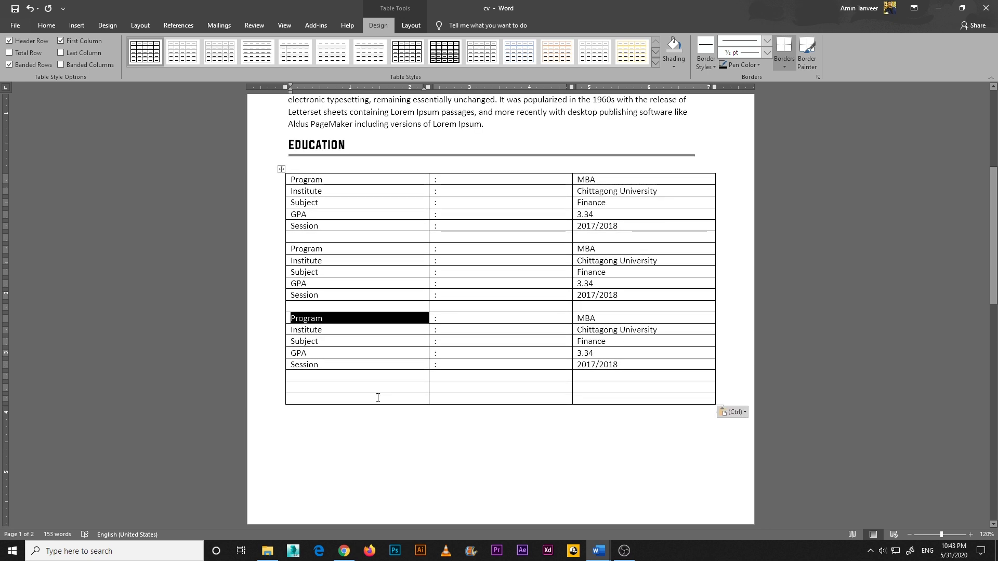
left_click(344, 399)
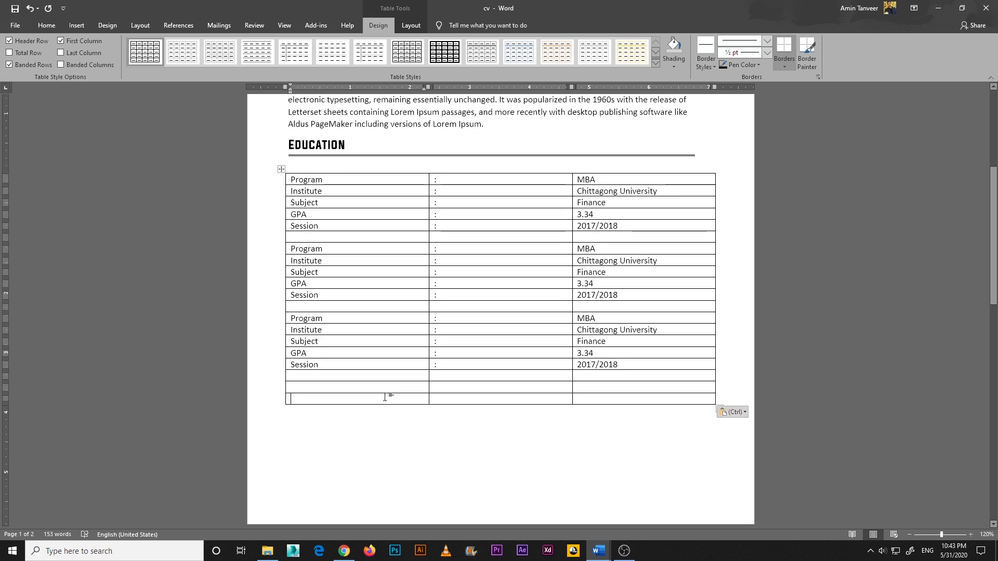
- Add empty rows at the table bottom and paste a fourth education block there
left_click(411, 26)
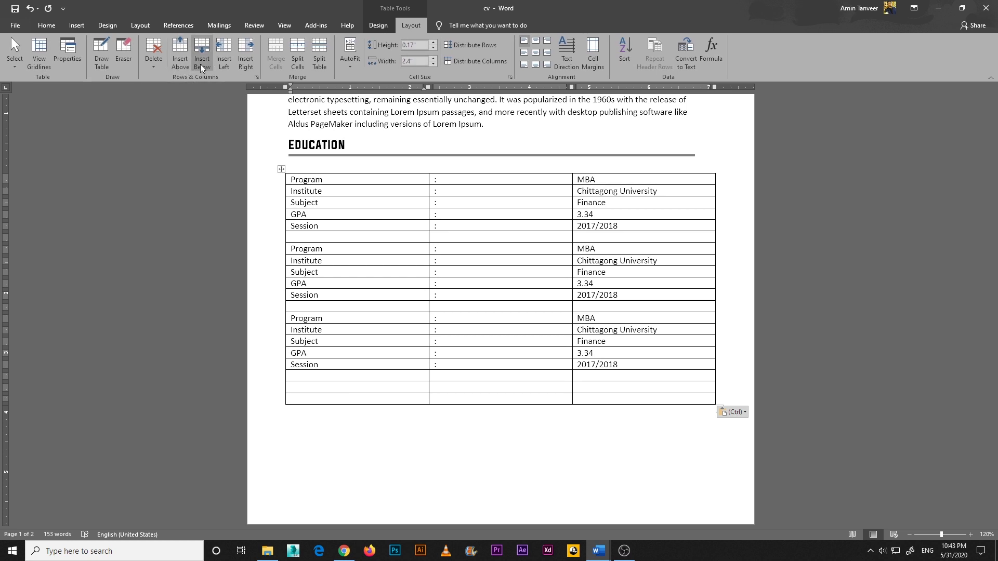
left_click(201, 65)
left_click(199, 65)
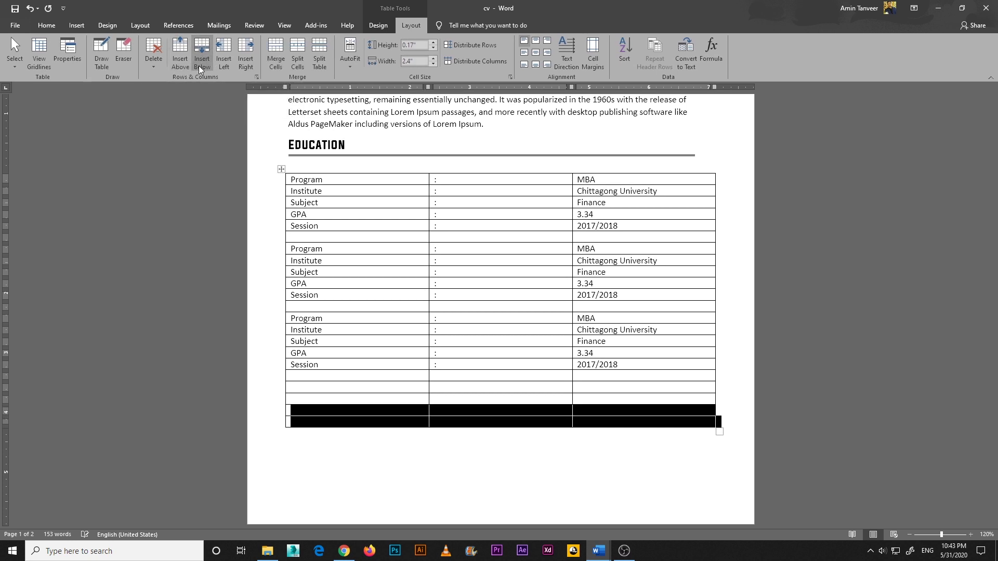
left_click(325, 387)
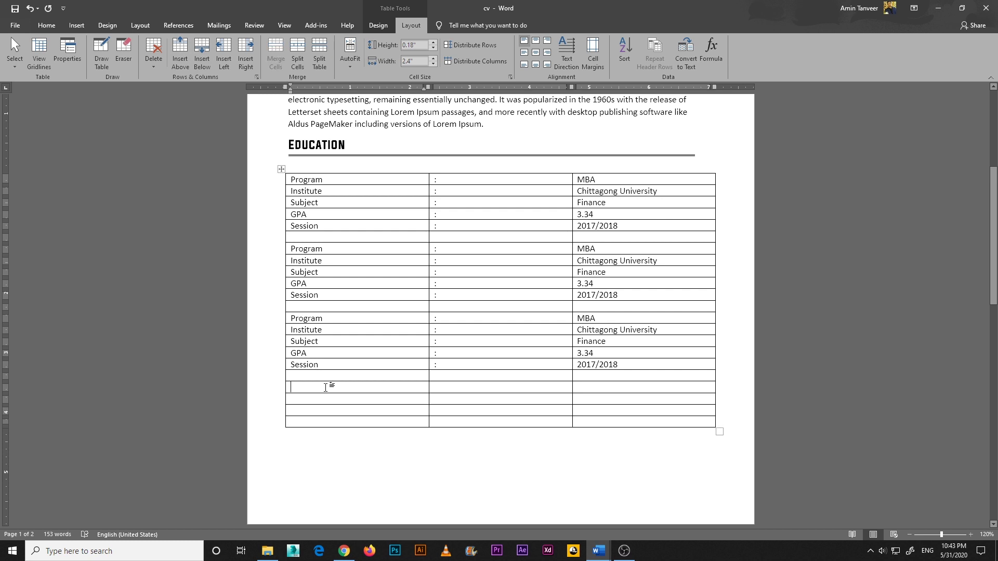
left_click(202, 57)
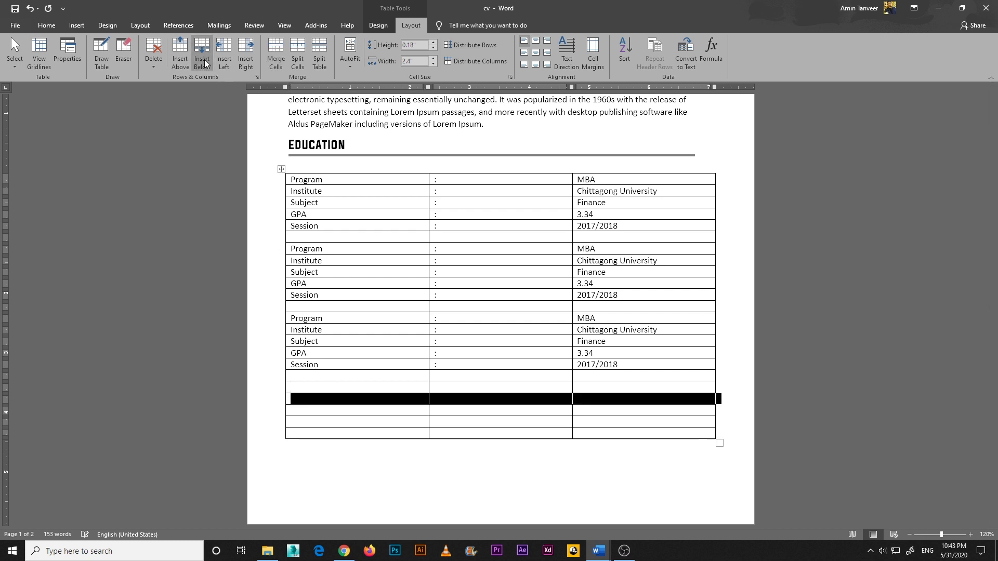
left_click(316, 387)
type("Program\t:\tMBA Institute\t:\tChittagong University Subject\t:\tFinance GPA\t:\t3.34 Session\t:\t2017/2018")
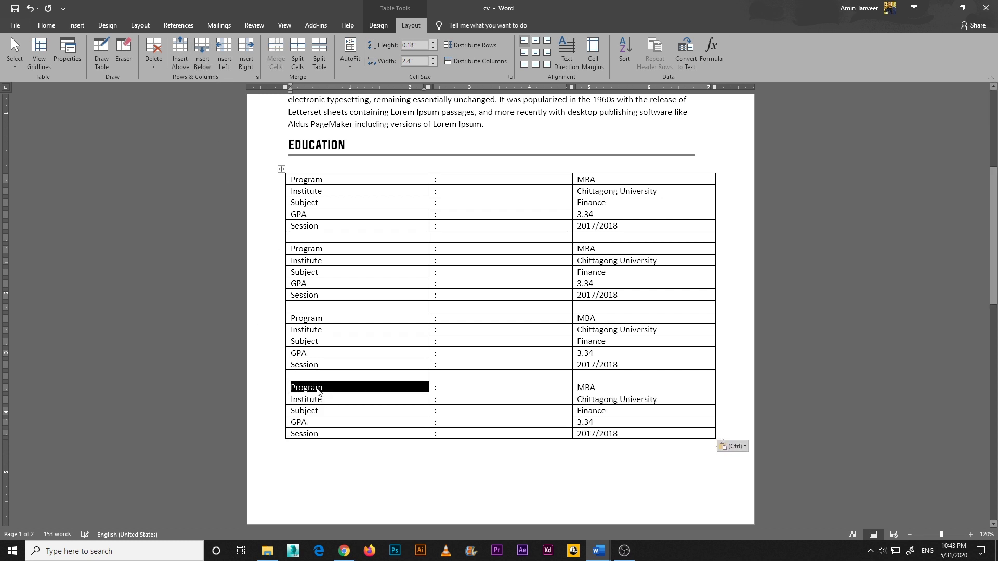
scroll(434, 472, "up", 3)
scroll(375, 362, "down", 2)
scroll(375, 362, "down", 3)
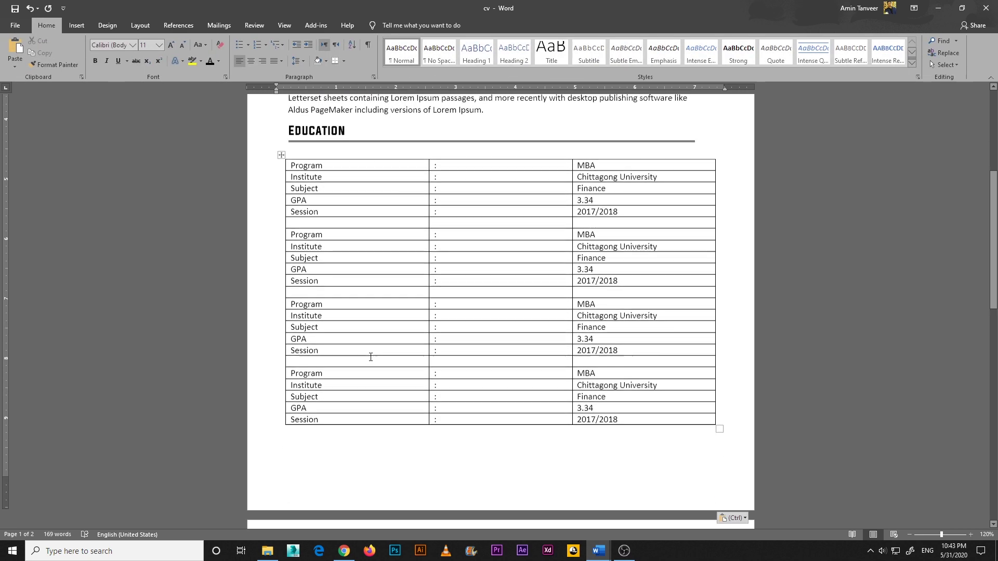
- Drag the Education value-column border left so the values sit right after the colons
left_click(487, 410)
left_click(572, 163)
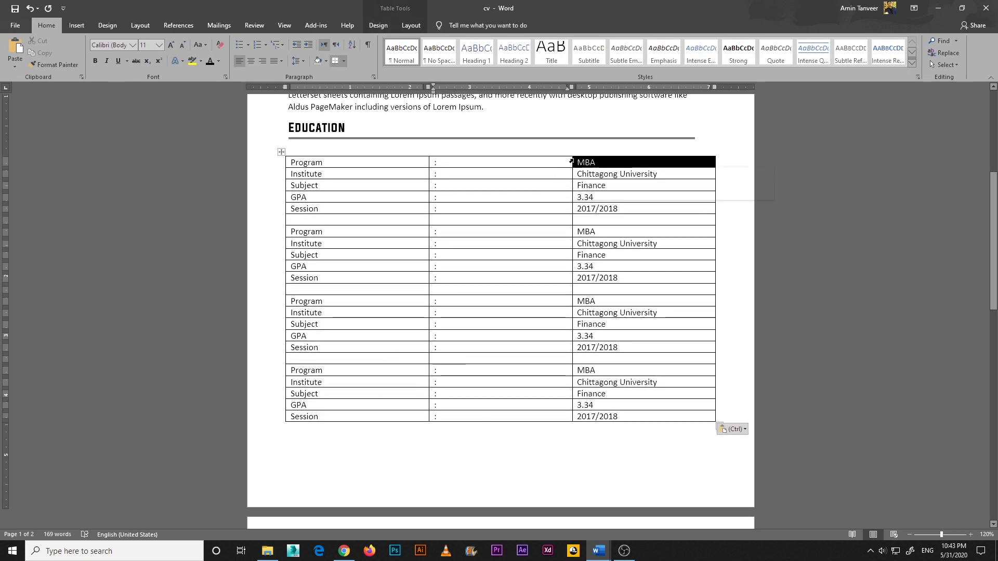
left_click(541, 162)
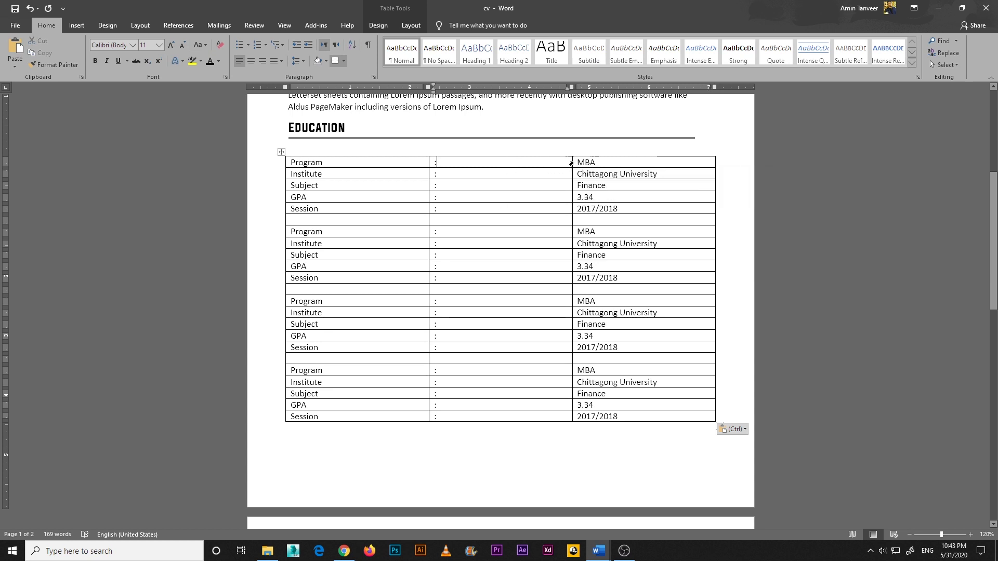
left_click_drag(572, 163, 453, 165)
left_click(541, 301)
scroll(567, 356, "up", 1)
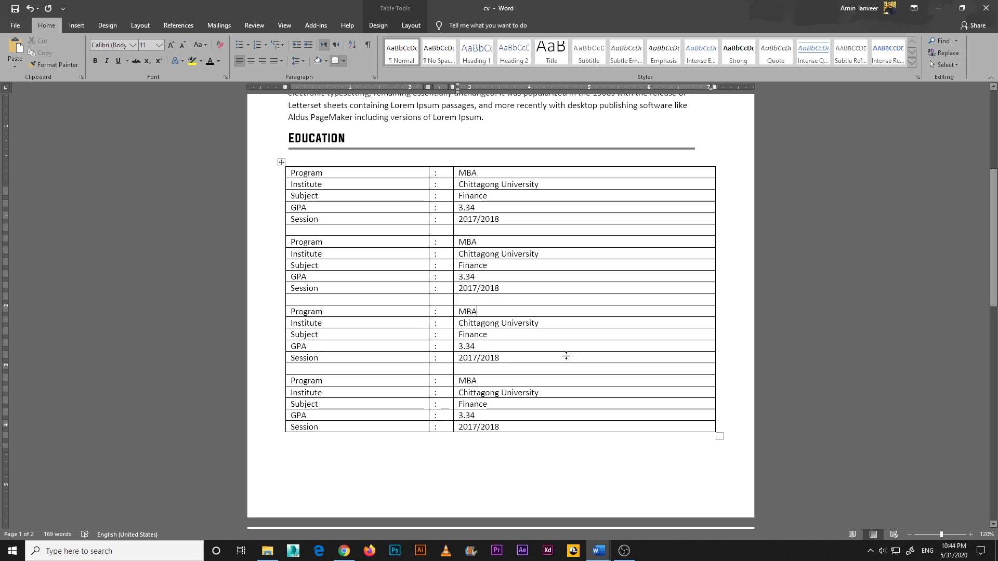
scroll(566, 356, "up", 2)
left_click(598, 275)
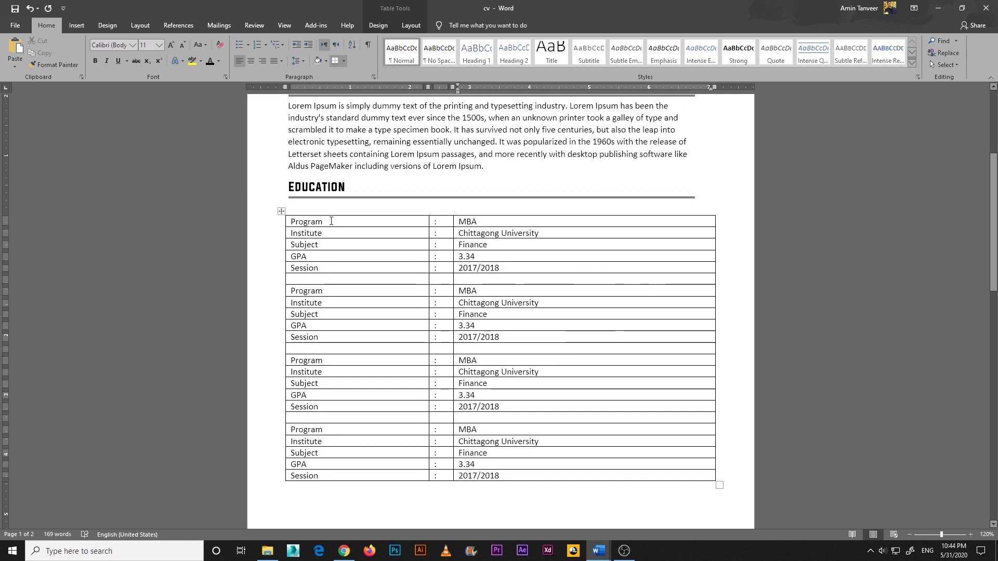
left_click(280, 211)
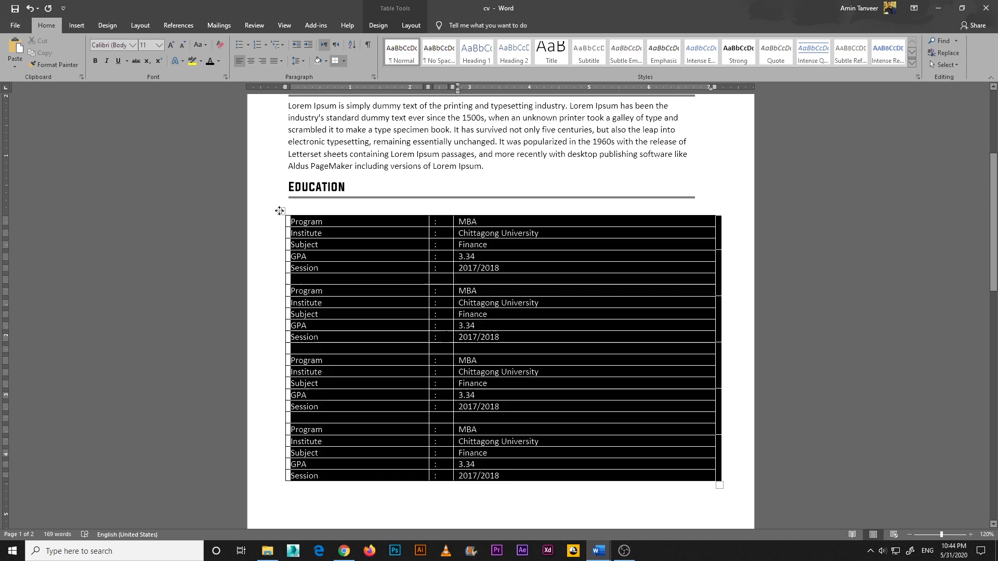
- Apply No Border to the whole Education table from Table Design > Borders
left_click(379, 26)
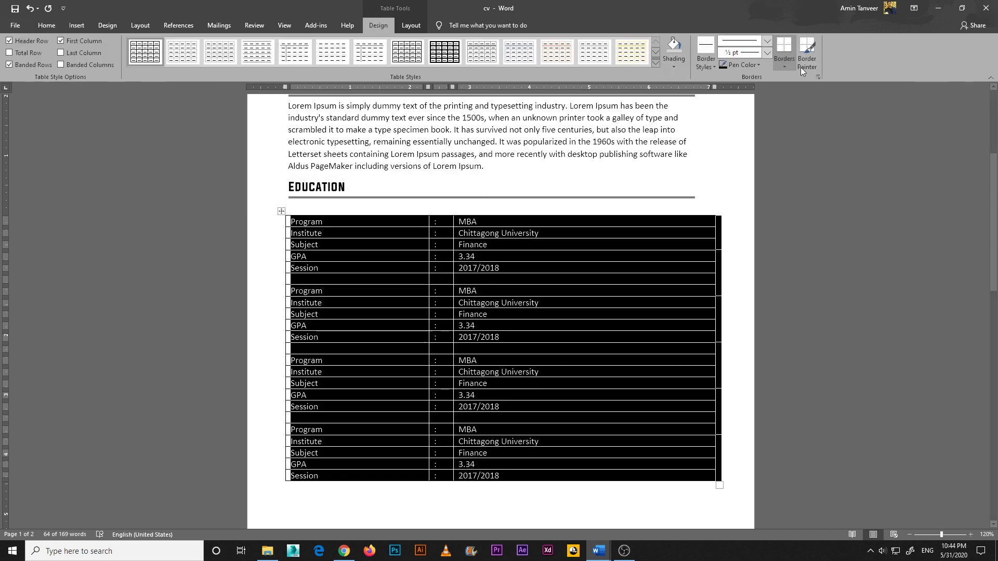
left_click(788, 64)
left_click(805, 128)
left_click(665, 279)
scroll(663, 278, "down", 1)
scroll(658, 279, "up", 2)
scroll(655, 279, "up", 3)
scroll(652, 279, "down", 3)
scroll(652, 279, "down", 2)
scroll(651, 279, "down", 2)
scroll(647, 280, "up", 1)
- Adjust the table width and centre the text of the rows below the first Program row
left_click_drag(718, 389, 720, 359)
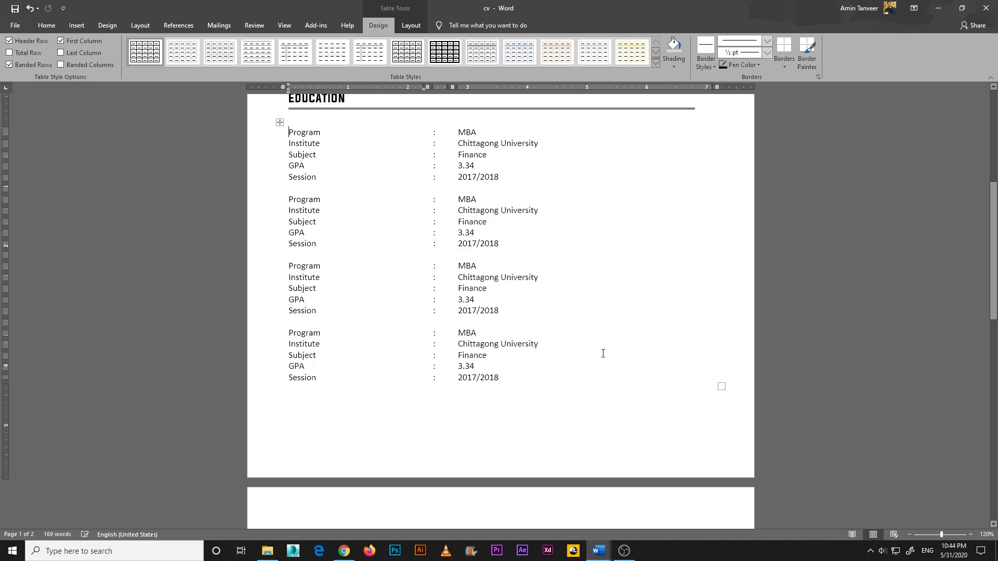
left_click_drag(522, 379, 347, 143)
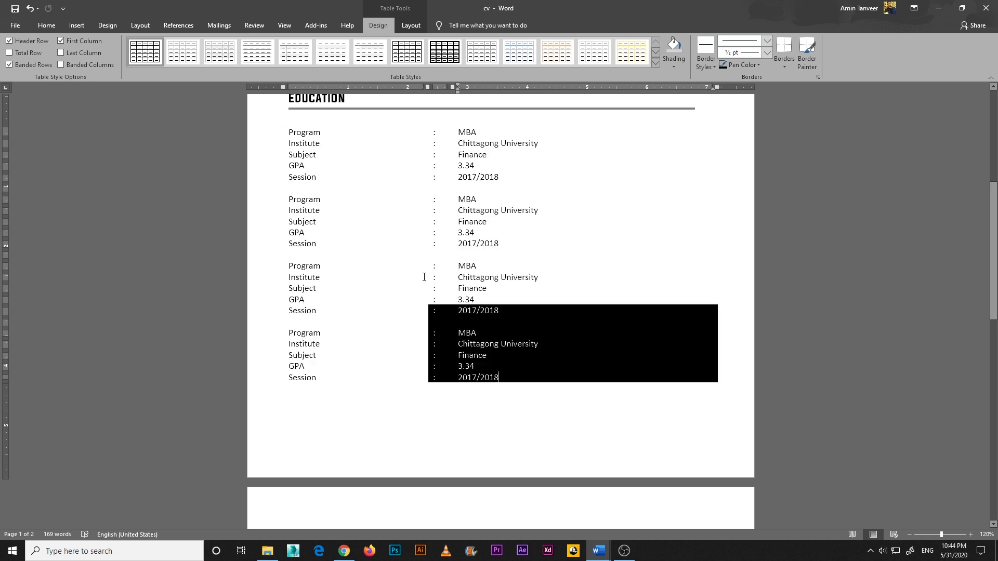
scroll(347, 156, "up", 2)
key("ctrl+e")
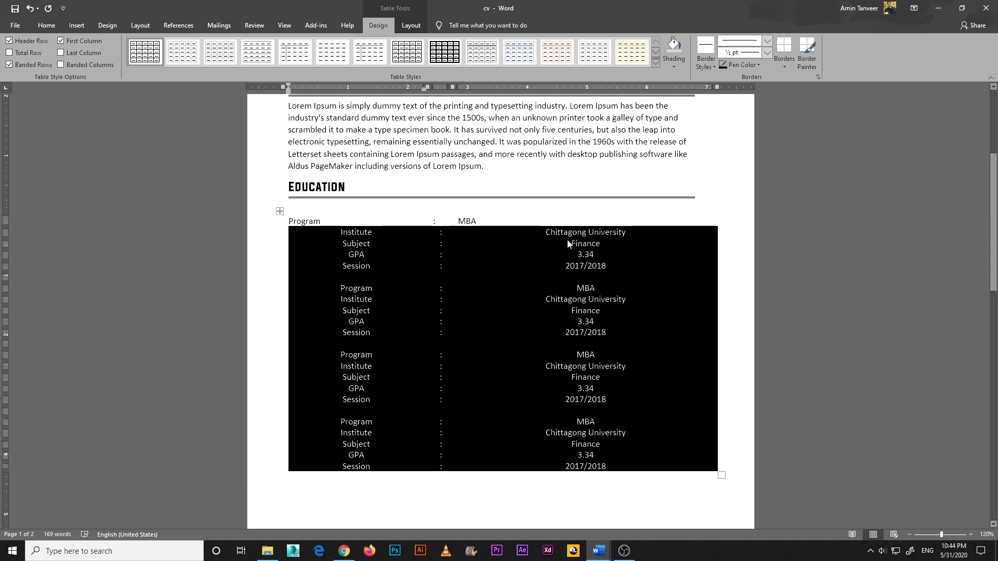
left_click(411, 25)
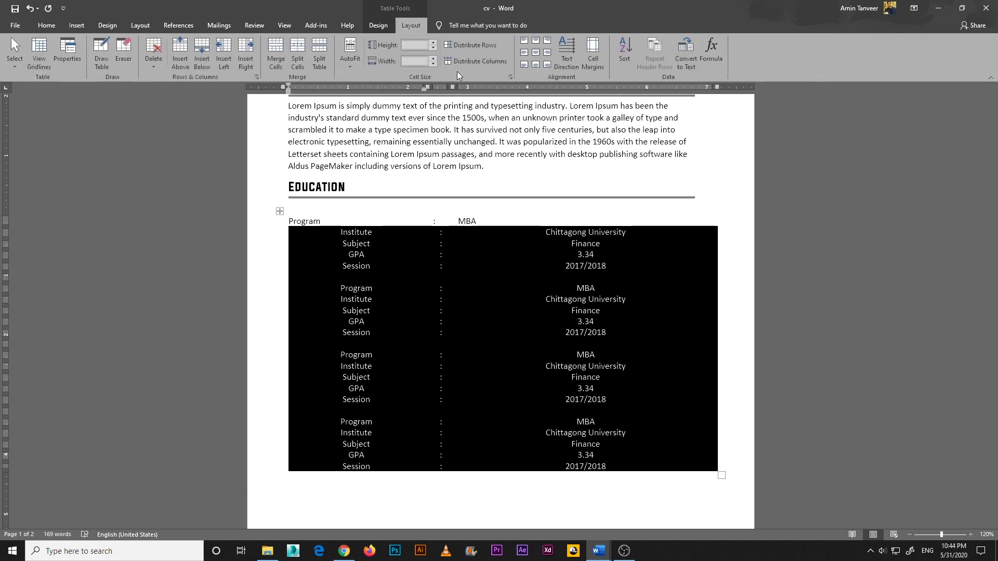
left_click(295, 222)
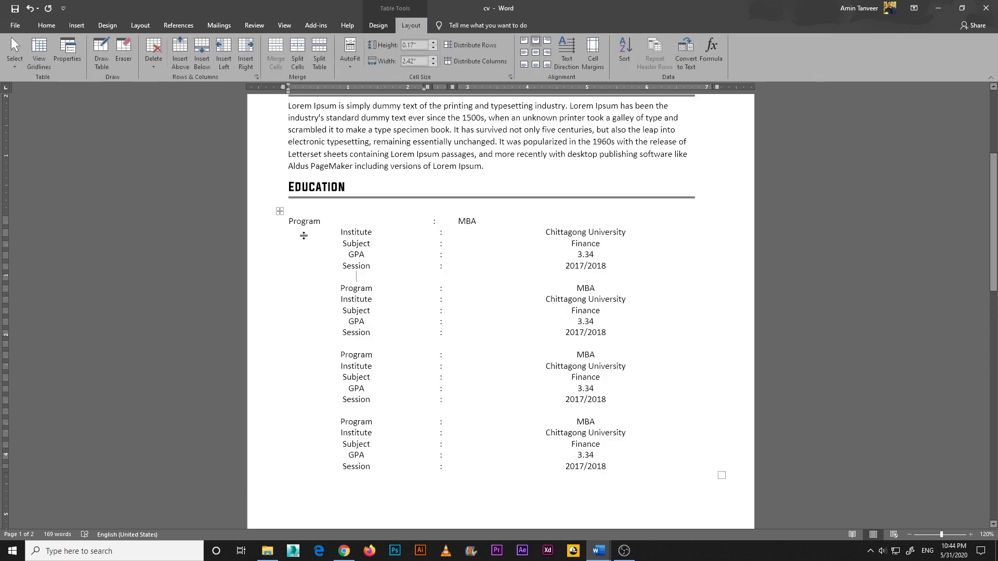
- Undo the centring so the Education details are left-aligned again
key("ctrl+z")
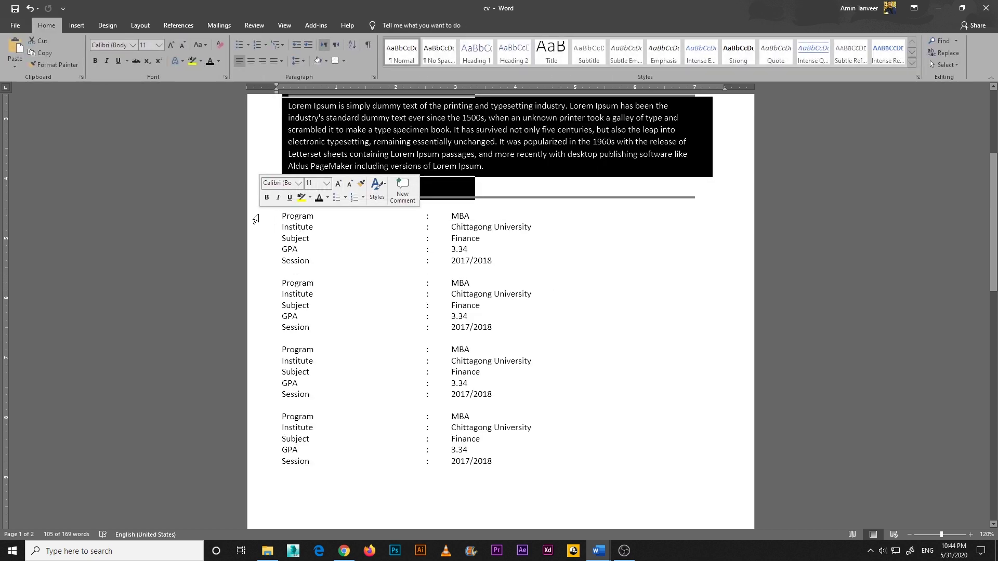
mouse_move(257, 220)
left_mouse_down()
mouse_move(274, 219)
mouse_move(257, 218)
left_mouse_up()
left_click(254, 223)
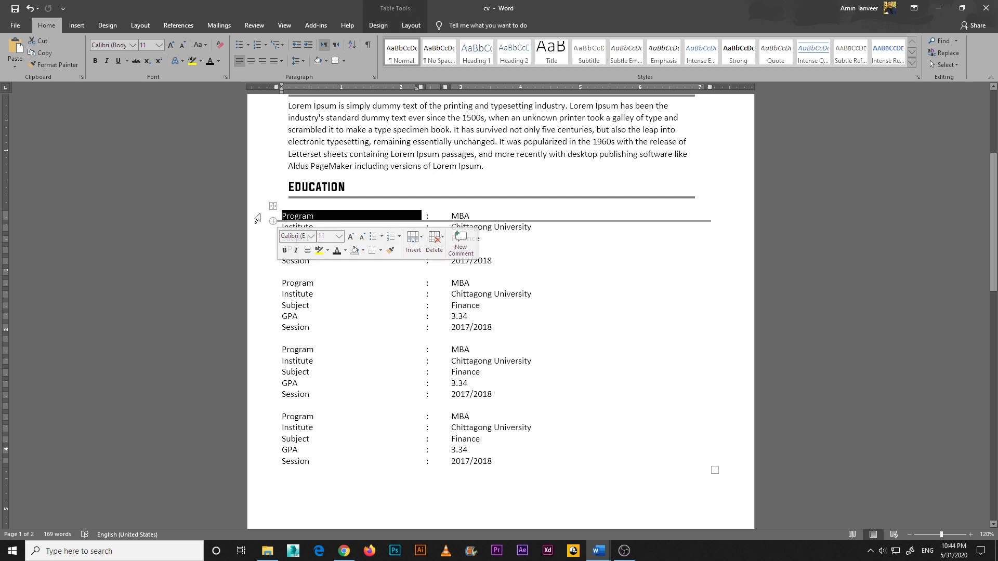
- Make each of the four Program : MBA rows bold, working from the fourth up to the first
left_click(260, 419)
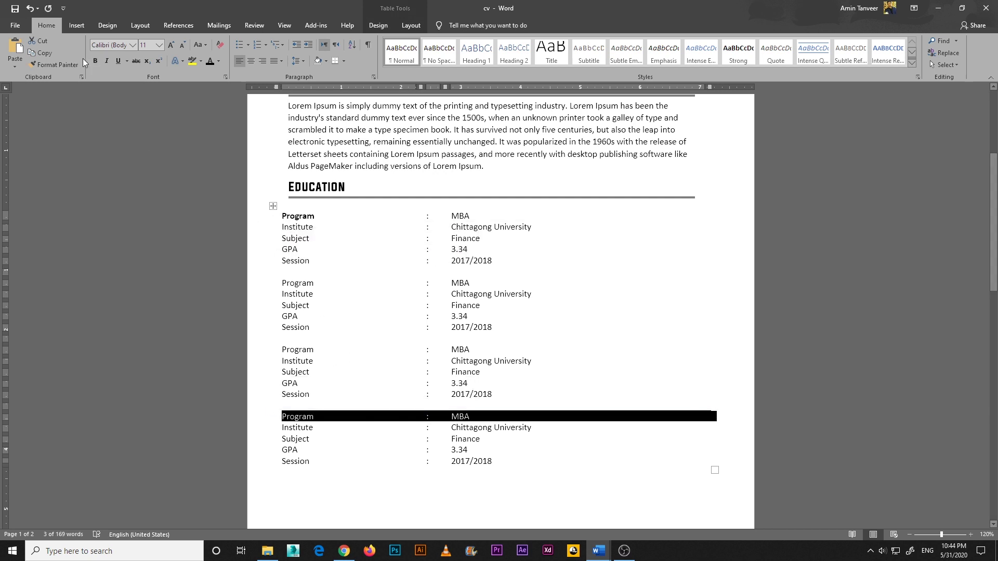
left_click(95, 61)
left_click(286, 346)
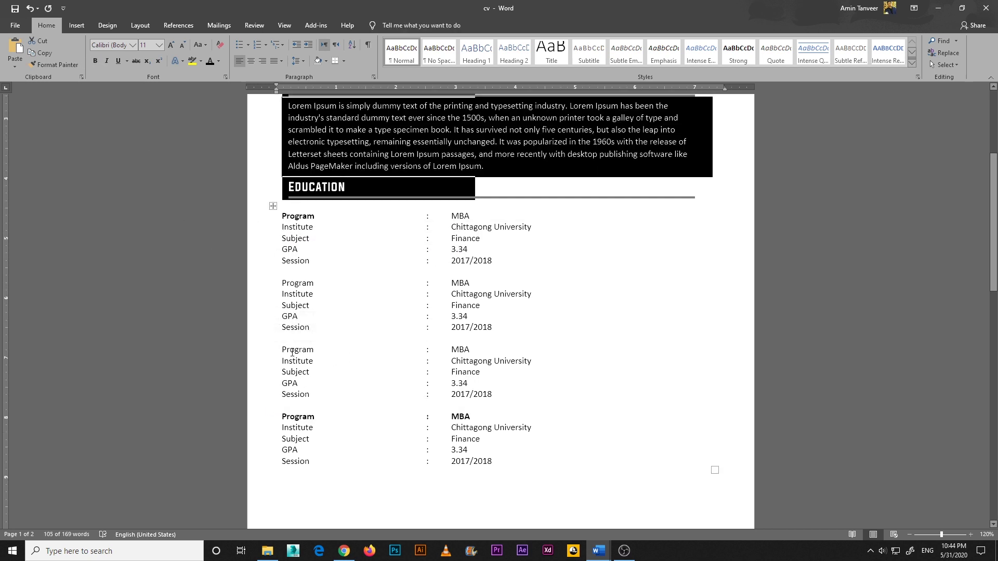
left_click(271, 350)
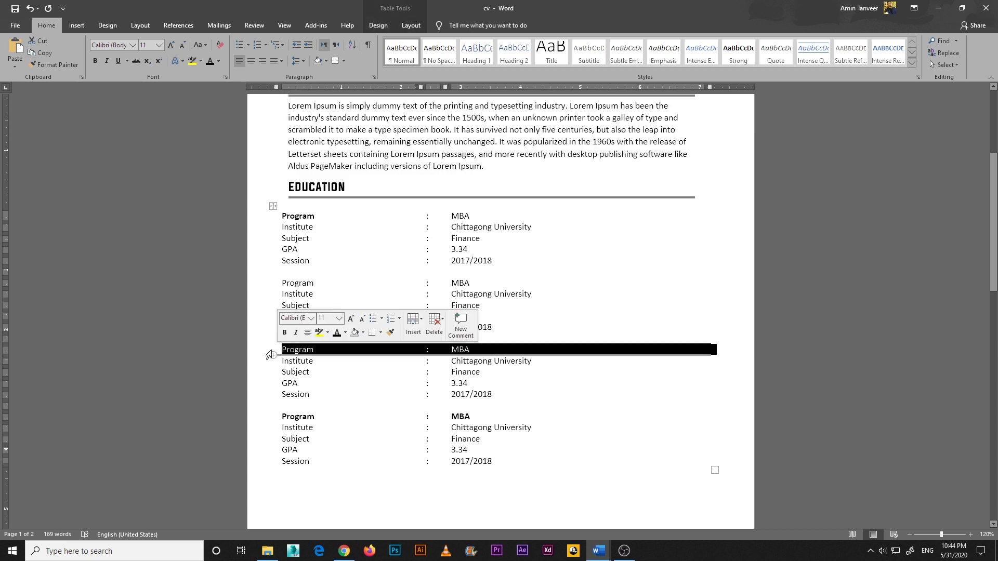
left_click(95, 61)
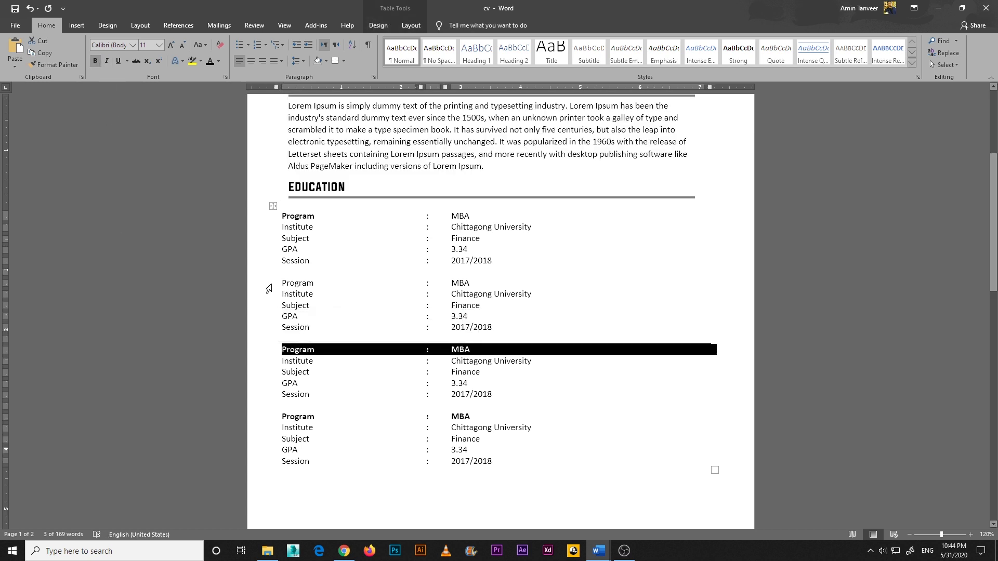
left_click(269, 284)
left_click(95, 61)
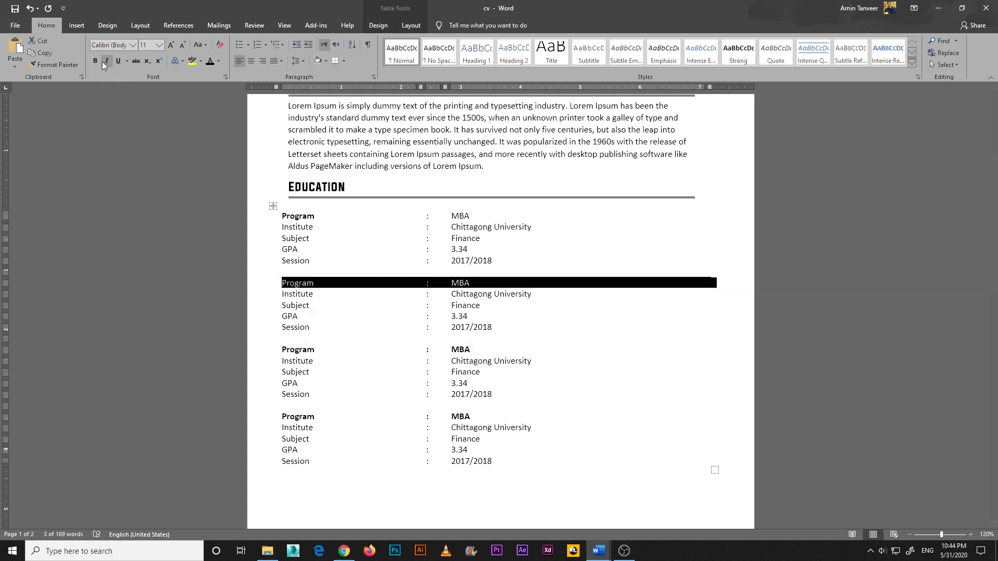
left_click(268, 217)
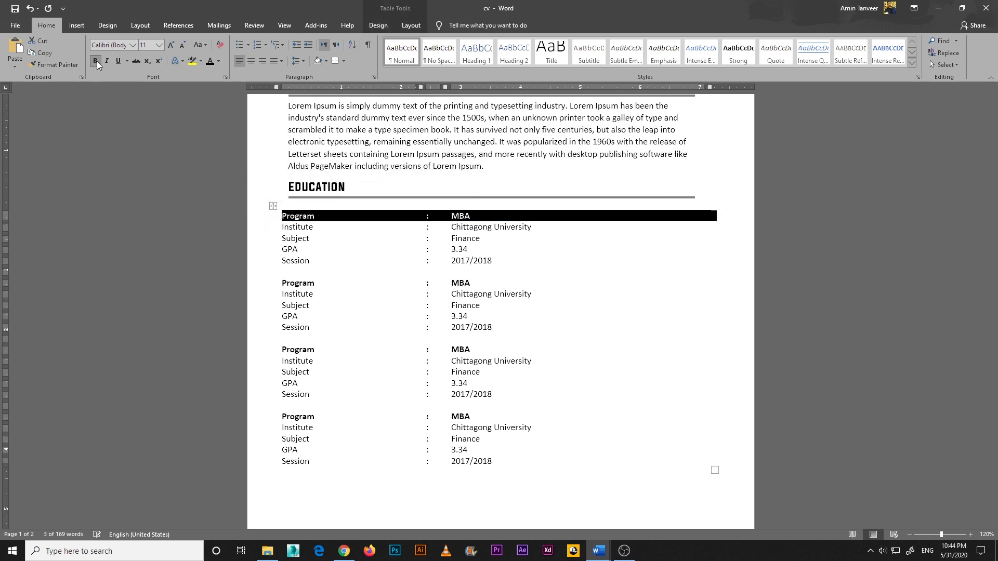
scroll(546, 357, "down", 5)
- Select the Career Objective heading box together with its grey rule
scroll(571, 357, "up", 10)
scroll(530, 357, "down", 3)
left_click(477, 348)
scroll(477, 347, "down", 3)
scroll(477, 347, "up", 4)
scroll(477, 347, "down", 2)
scroll(478, 347, "up", 3)
scroll(477, 348, "up", 3)
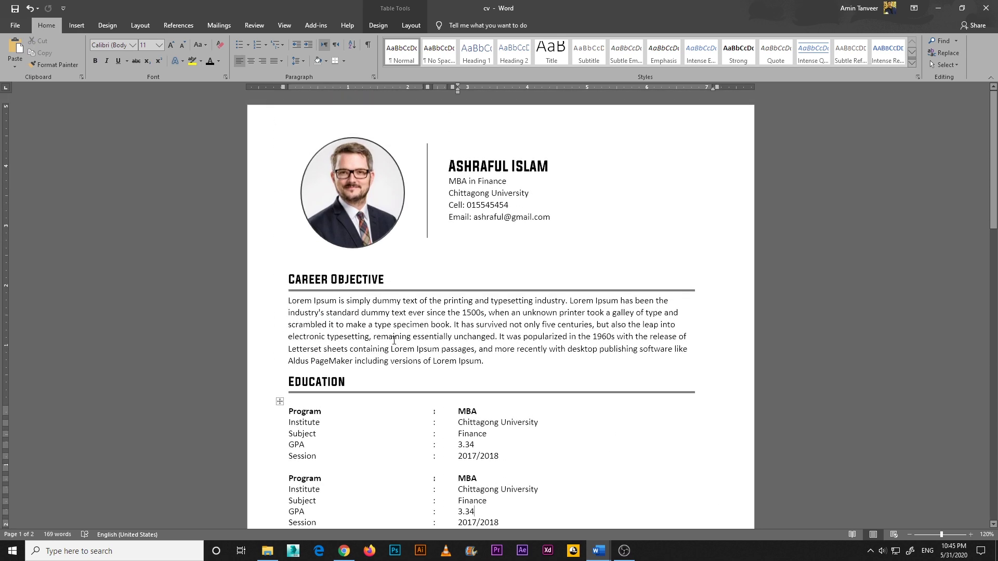
scroll(393, 340, "down", 2)
left_click(369, 190)
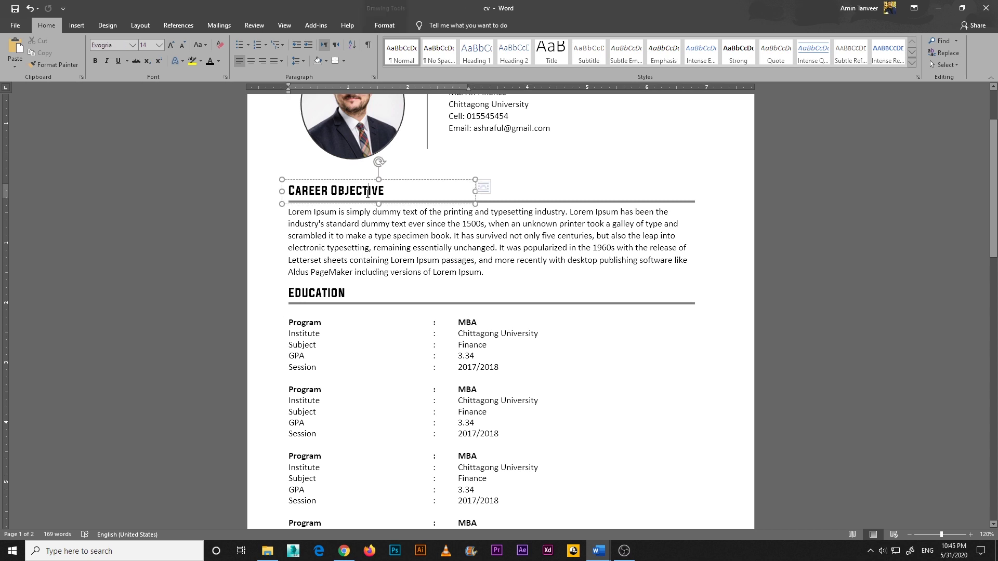
left_click(508, 202)
- Ctrl-drag a duplicate of the heading and rule to below the fourth Education block
scroll(508, 234, "down", 5)
scroll(526, 155, "up", 3)
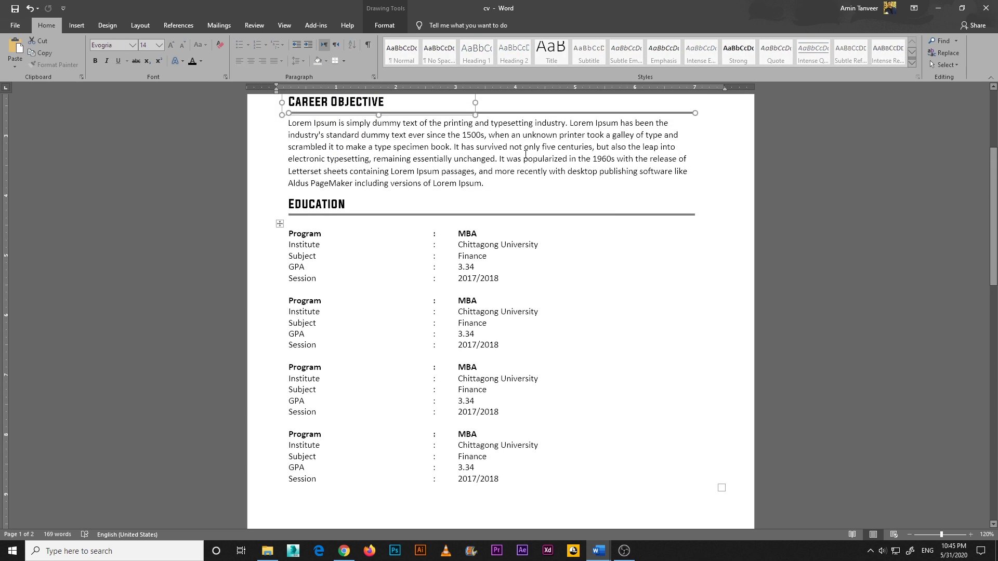
left_click_drag(526, 116, 515, 490)
scroll(468, 385, "down", 6)
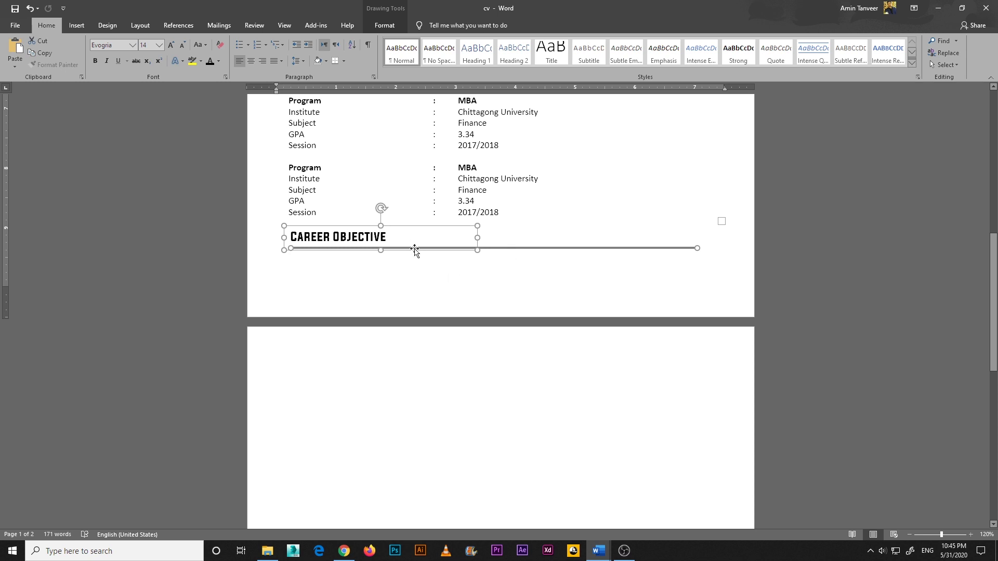
scroll(415, 250, "up", 10)
scroll(364, 208, "down", 10)
left_click(160, 91)
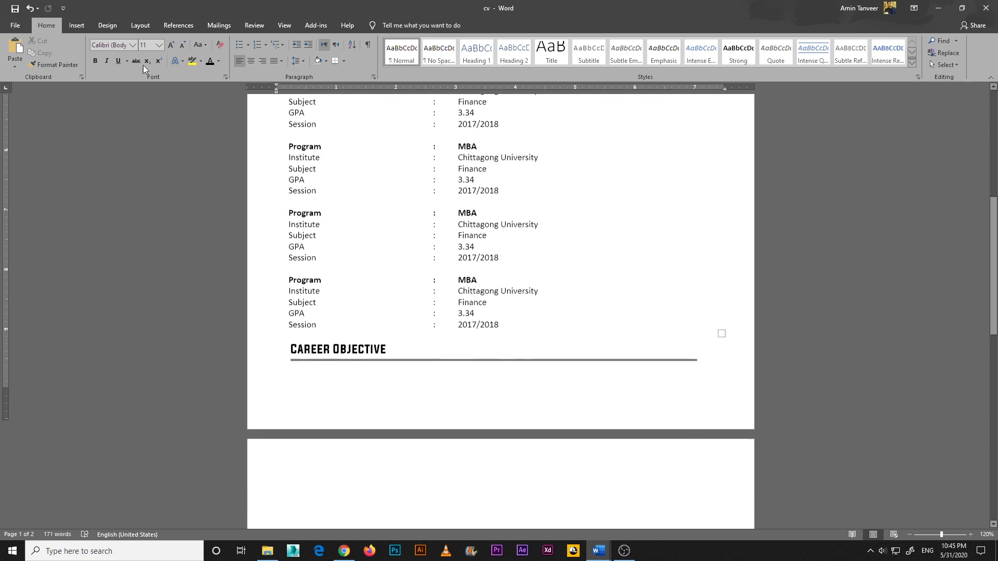
- Remove the rectangle shape that was accidentally drawn from the Shapes gallery
left_click(76, 25)
left_click(146, 57)
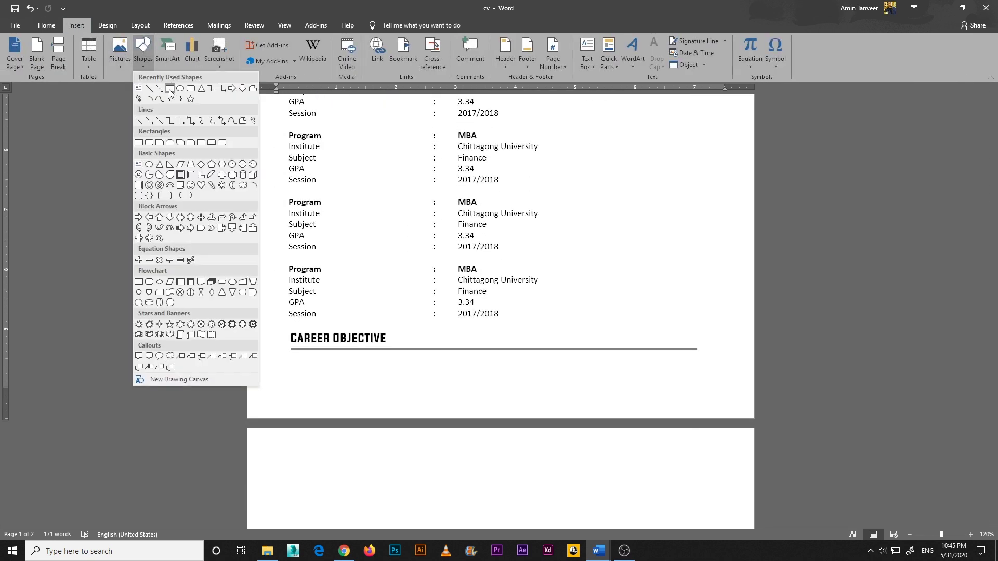
left_click(170, 89)
scroll(340, 376, "up", 8)
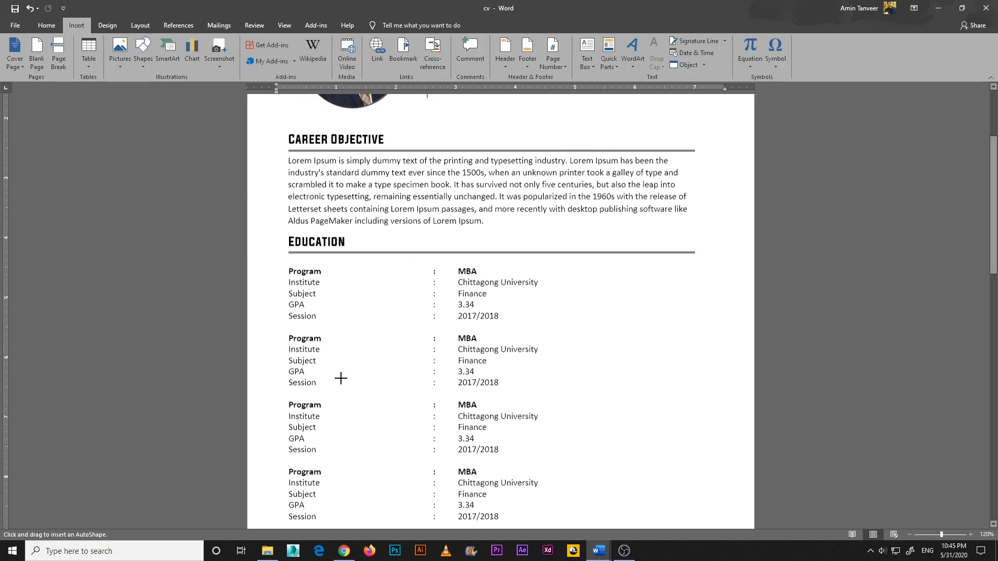
left_click_drag(364, 213, 423, 273)
left_click(457, 187)
key("ctrl+z")
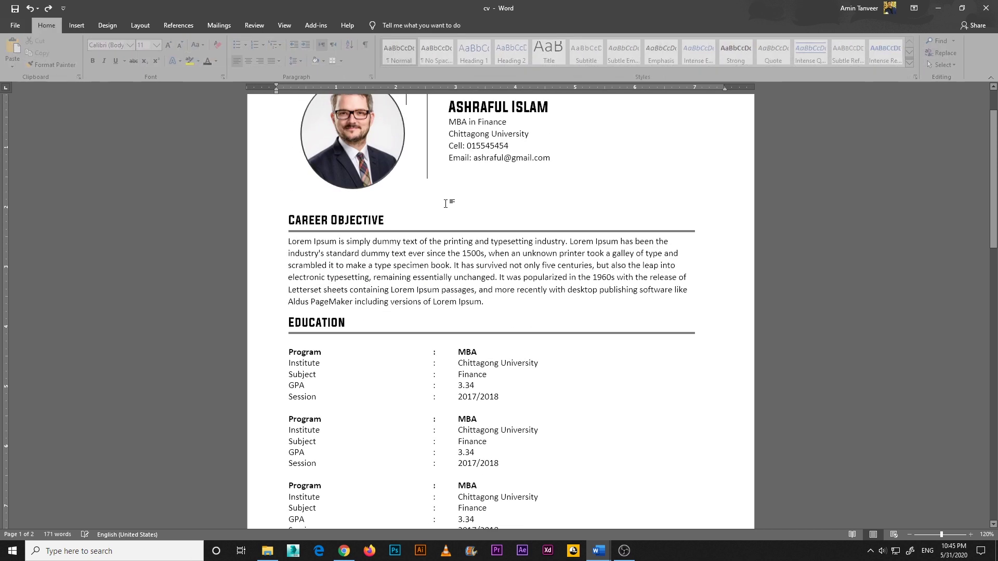
- Move the Lorem Ipsum text box full-width under the lower Career Objective heading
left_click_drag(283, 274, 292, 505)
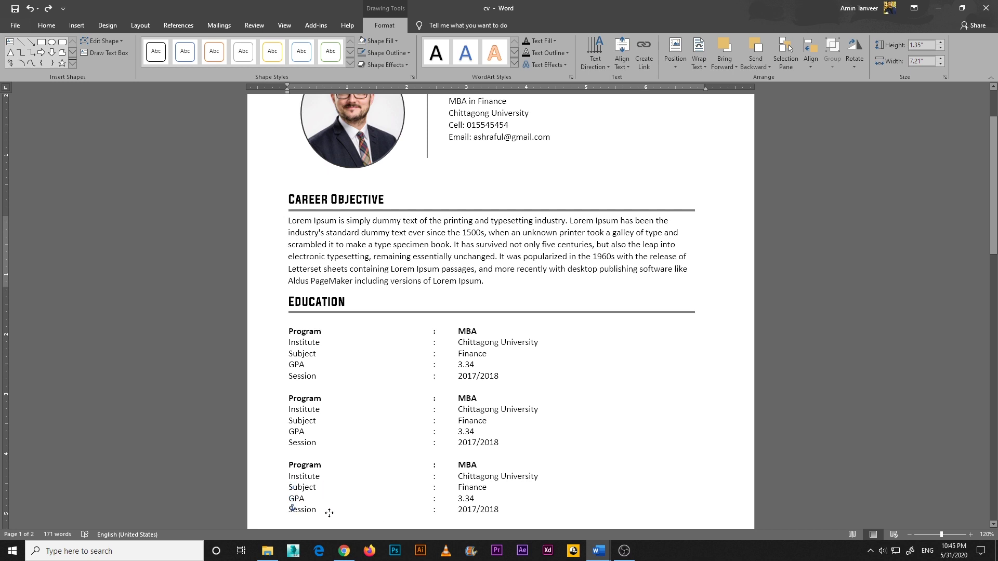
mouse_move(292, 506)
left_mouse_down()
mouse_move(292, 517)
mouse_move(669, 454)
left_mouse_up()
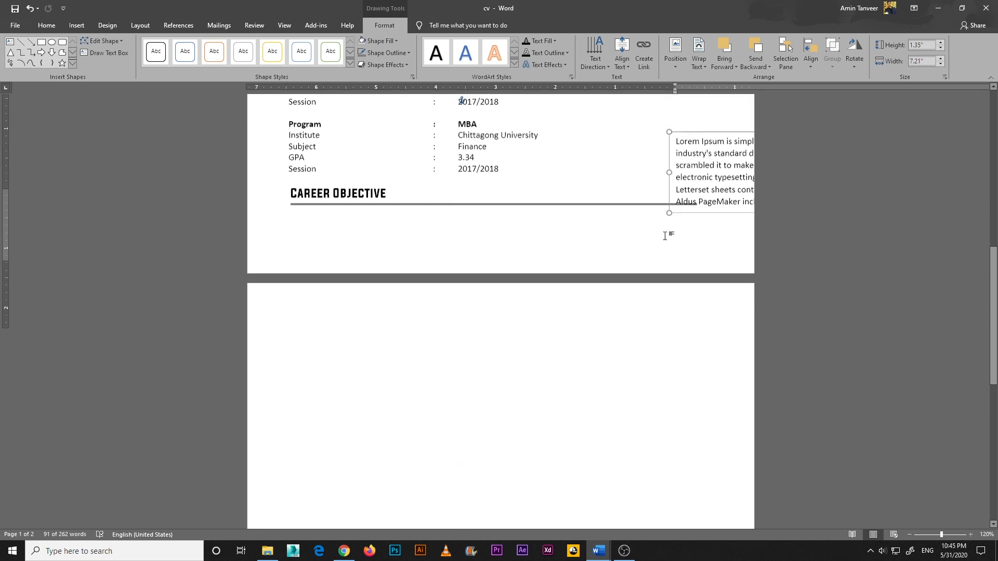
mouse_move(687, 186)
left_mouse_down()
mouse_move(509, 296)
mouse_move(452, 258)
mouse_move(467, 264)
left_mouse_up()
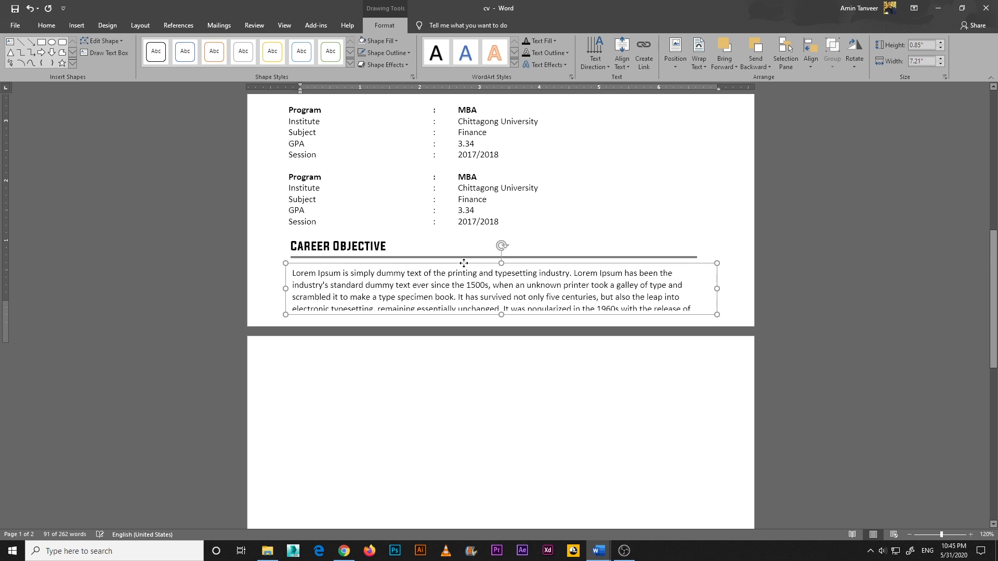
left_click_drag(467, 264, 464, 263)
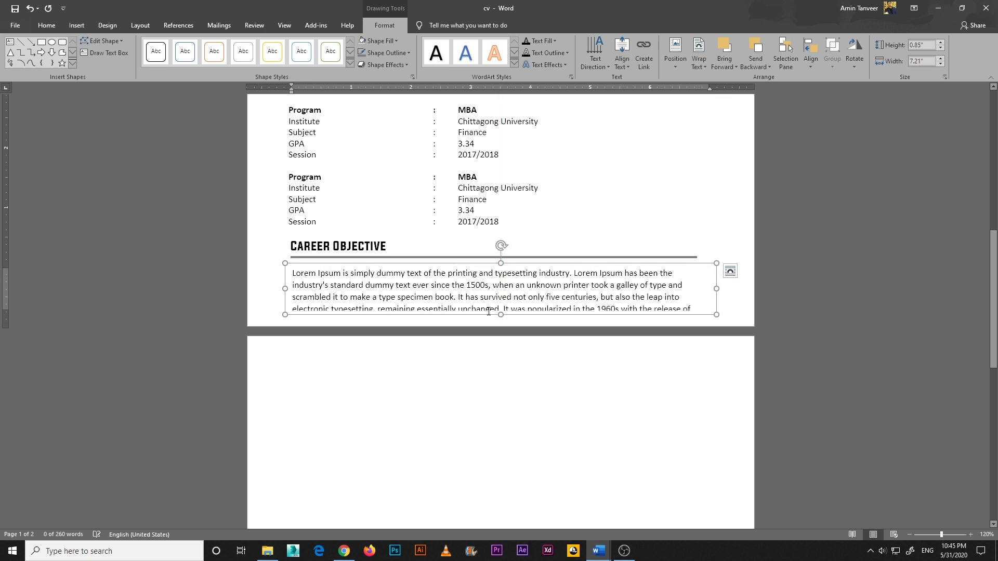
- Delete the first three lines of the Lorem Ipsum paragraph, keeping the last three
triple_click(522, 310)
left_click_drag(681, 299, 291, 267)
key("Delete")
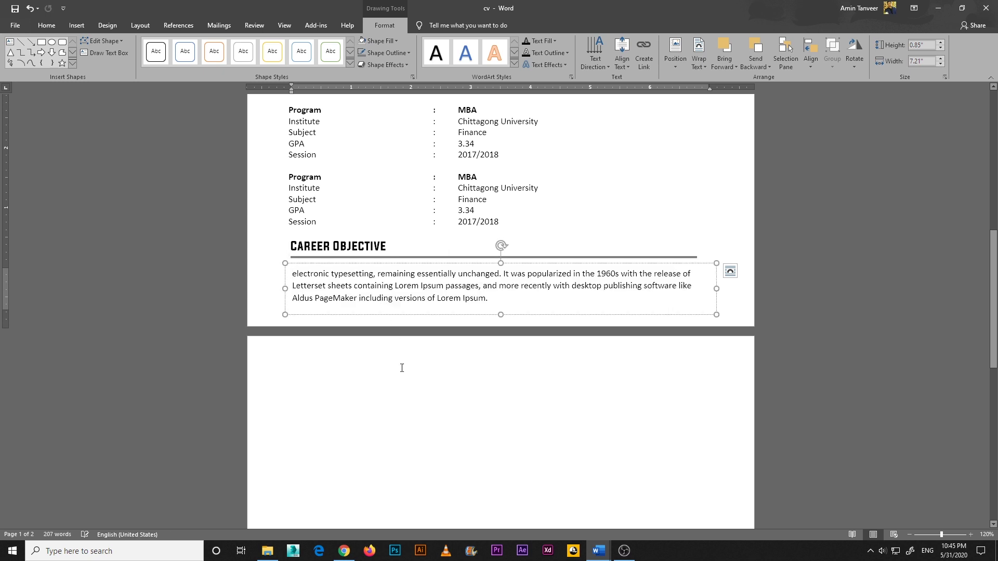
left_click(402, 368)
left_click(360, 255)
- Retitle the lower heading SKILLS and capitalise its paragraph's first word to 'Electronic'
triple_click(360, 249)
type("SKILLS")
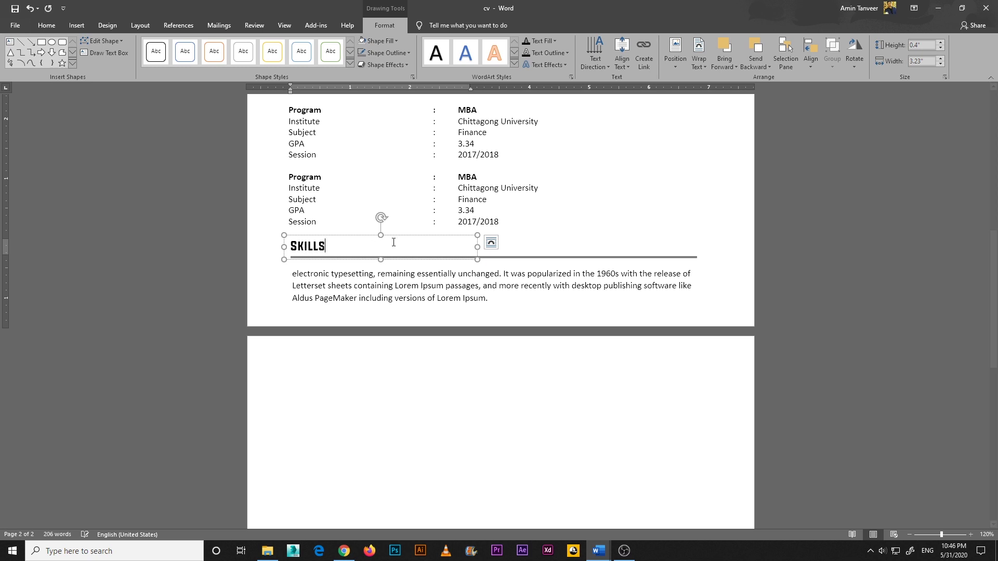
left_click(374, 374)
scroll(370, 379, "up", 1)
scroll(377, 421, "up", 2)
left_click(377, 421)
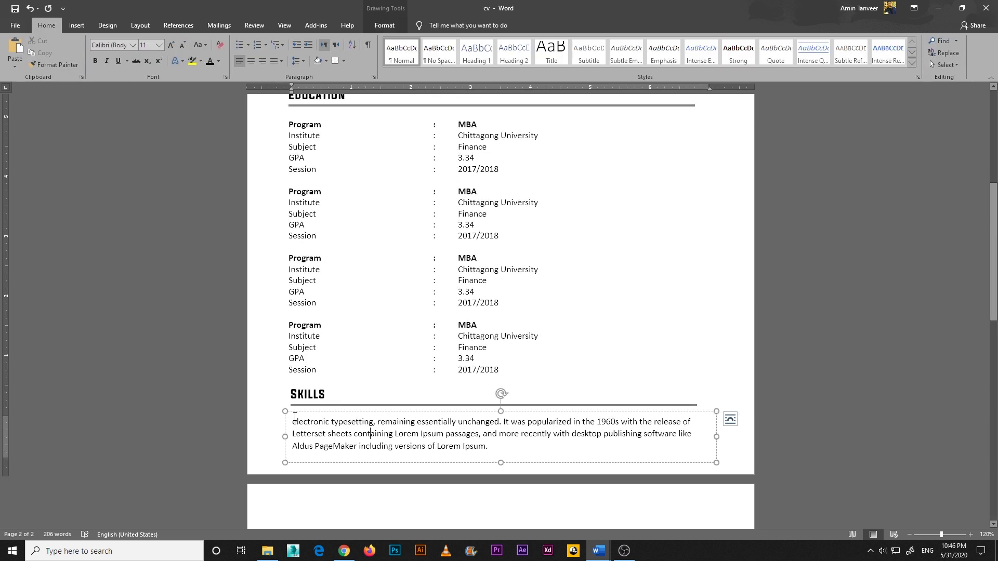
key("BackSpace")
type("E")
left_click(363, 486)
- Ctrl-drag copies of the SKILLS heading and its paragraph box onto page 2
scroll(486, 380, "up", 3)
scroll(486, 380, "up", 1)
scroll(486, 380, "down", 6)
scroll(379, 281, "down", 1)
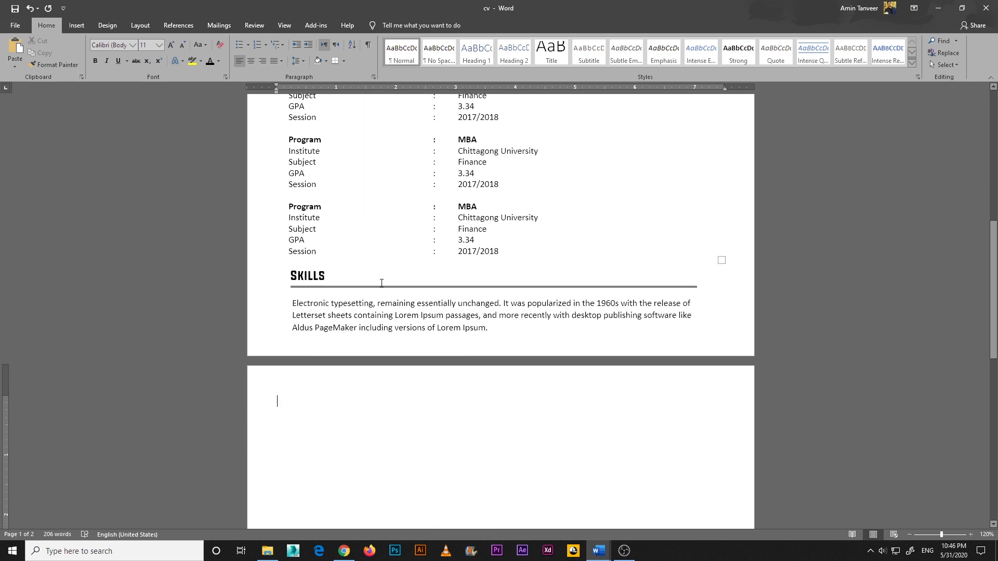
left_click(343, 282)
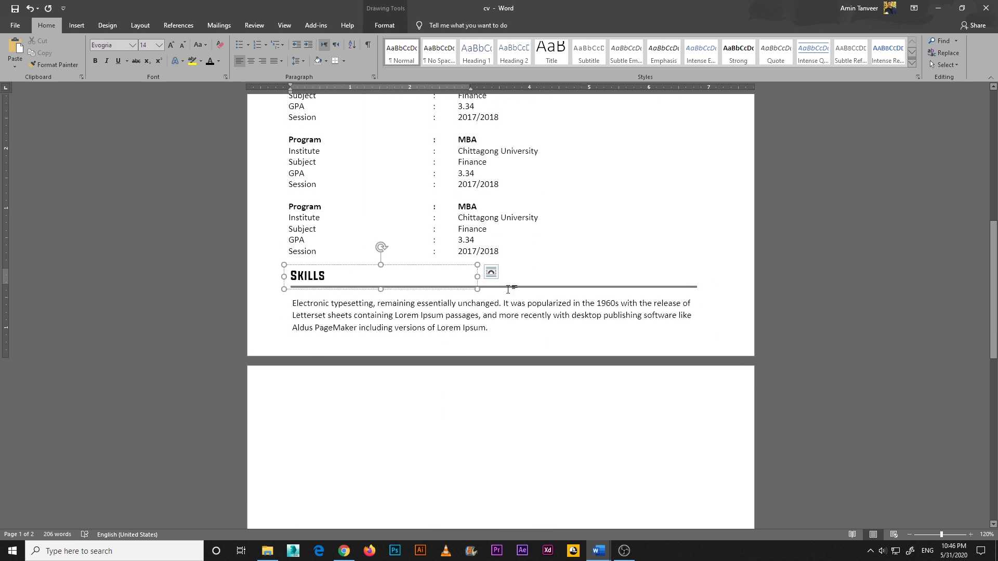
left_click_drag(514, 291, 506, 408)
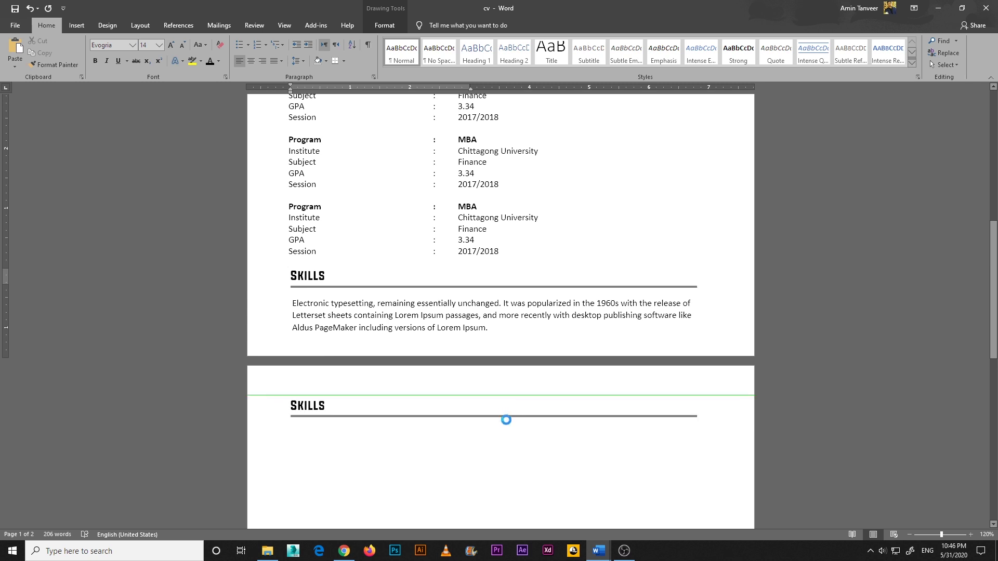
scroll(499, 413, "down", 3)
left_click(461, 179)
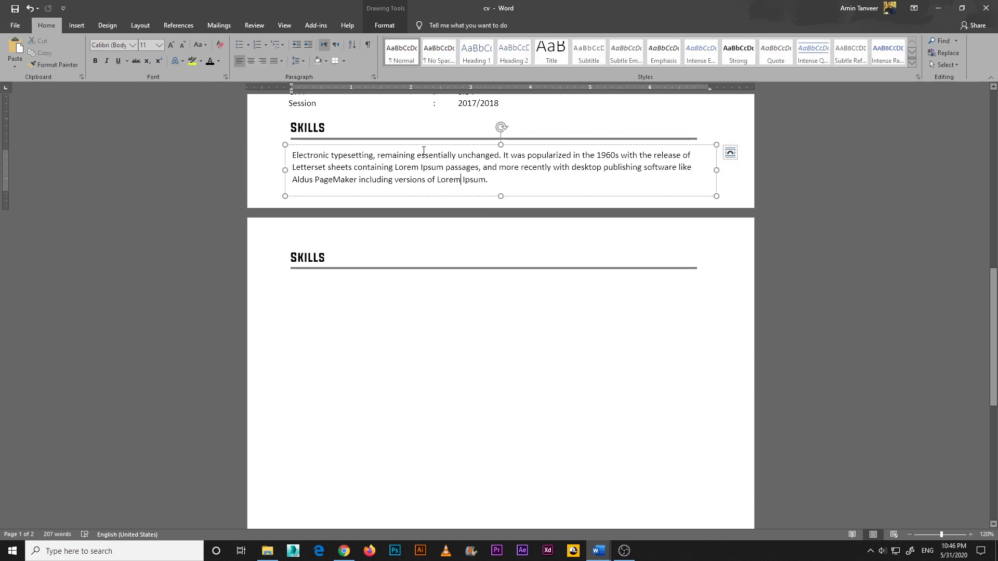
left_click_drag(425, 151, 427, 283)
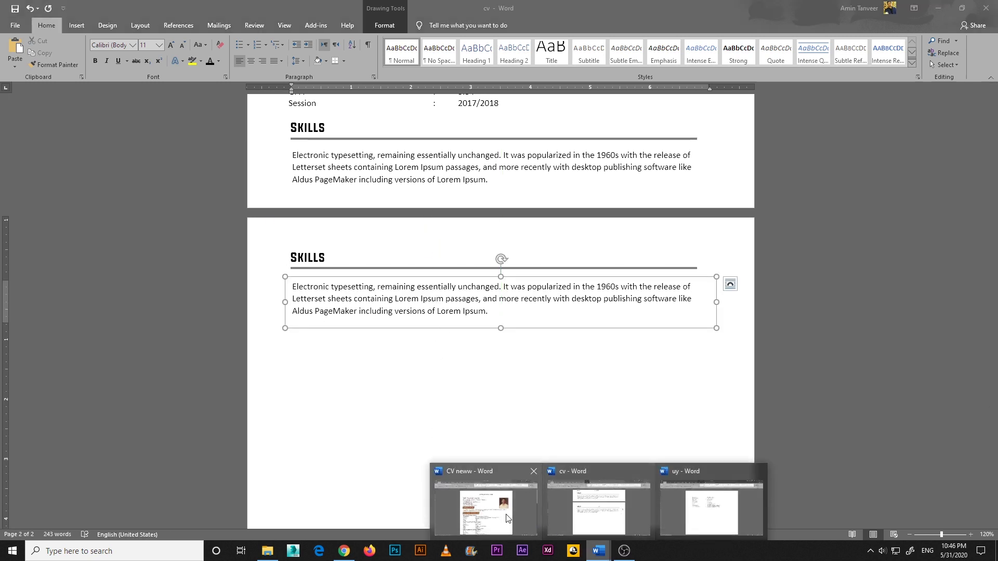
- Switch to the CV neww document and select its Job Experience sentence
mouse_move(597, 551)
left_click(508, 515)
scroll(550, 369, "down", 3)
scroll(545, 369, "down", 2)
scroll(545, 368, "down", 2)
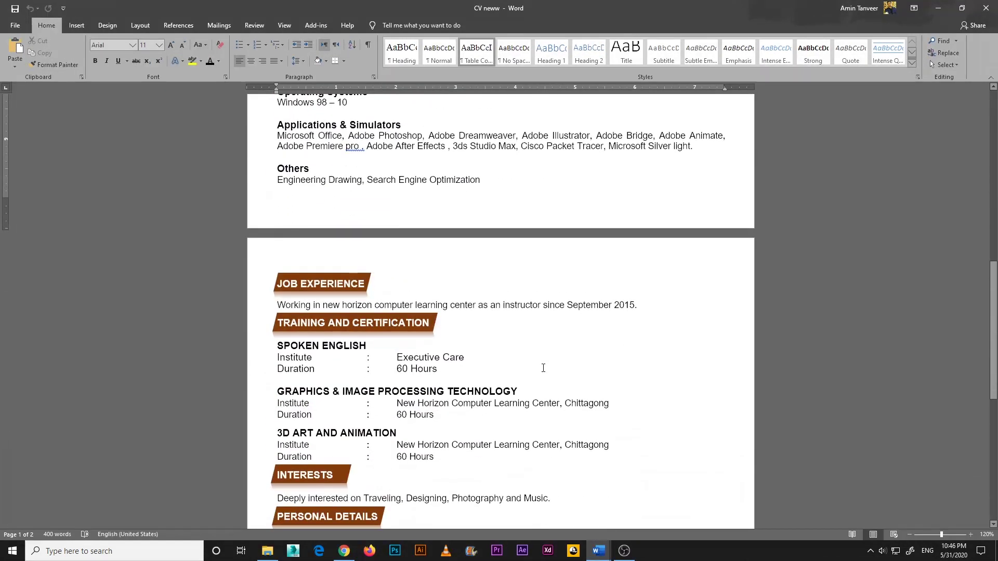
scroll(543, 368, "down", 3)
scroll(635, 311, "up", 3)
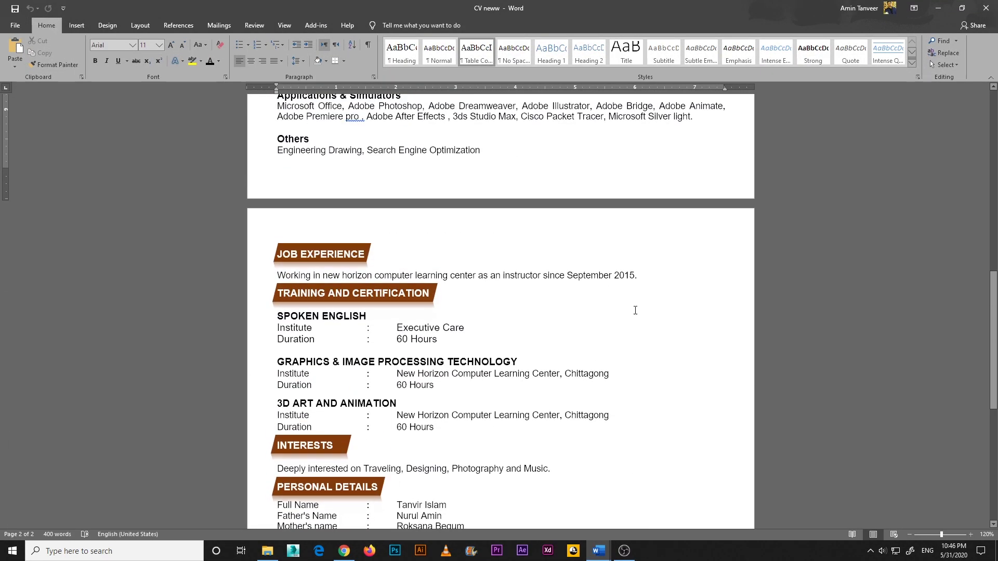
left_click_drag(637, 280, 276, 276)
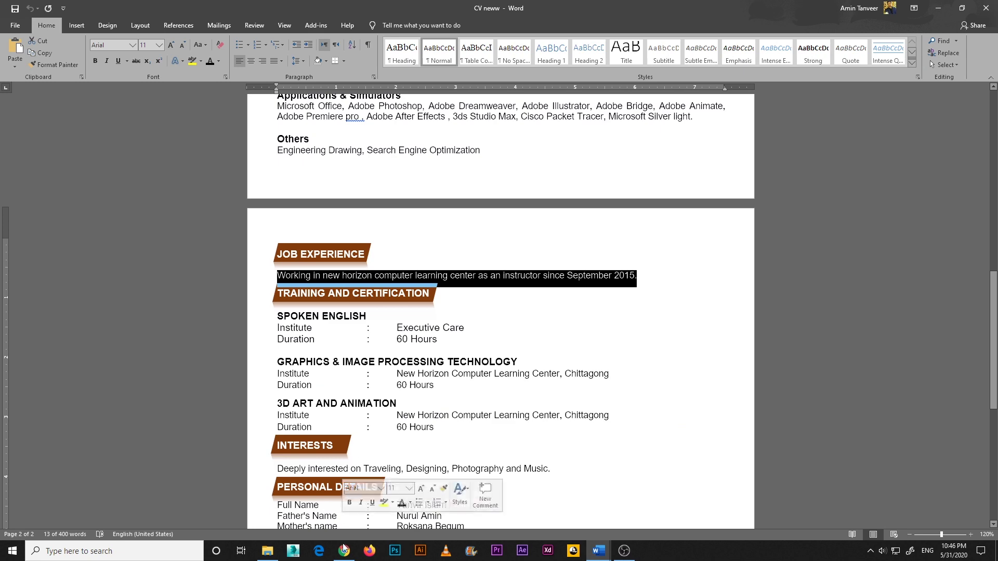
- Copy the 'What is Lorem Ipsum' paragraph from lipsum.com in Chrome, then return to Word
left_click(344, 551)
left_click(457, 345)
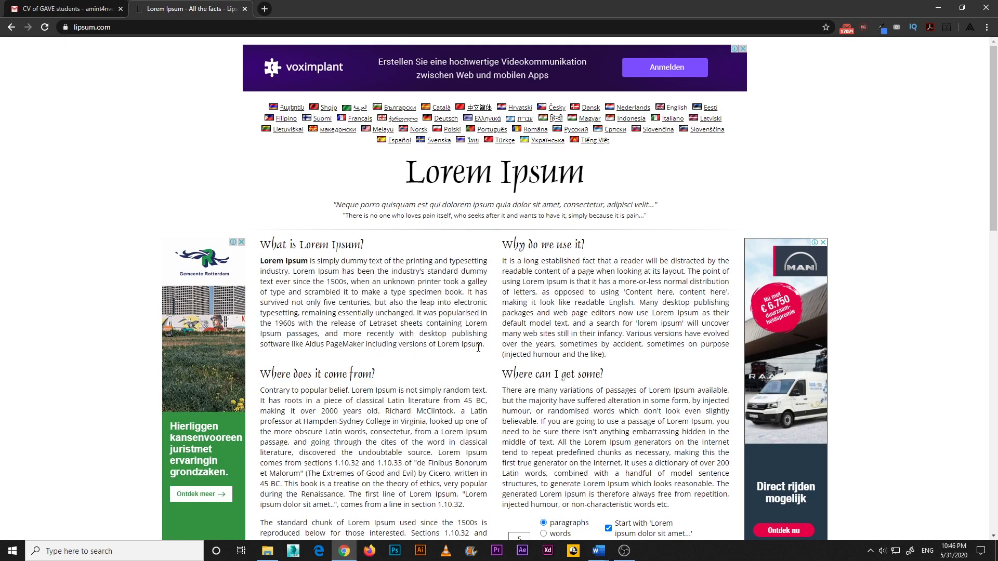
left_click_drag(483, 345, 262, 260)
key("ctrl+c")
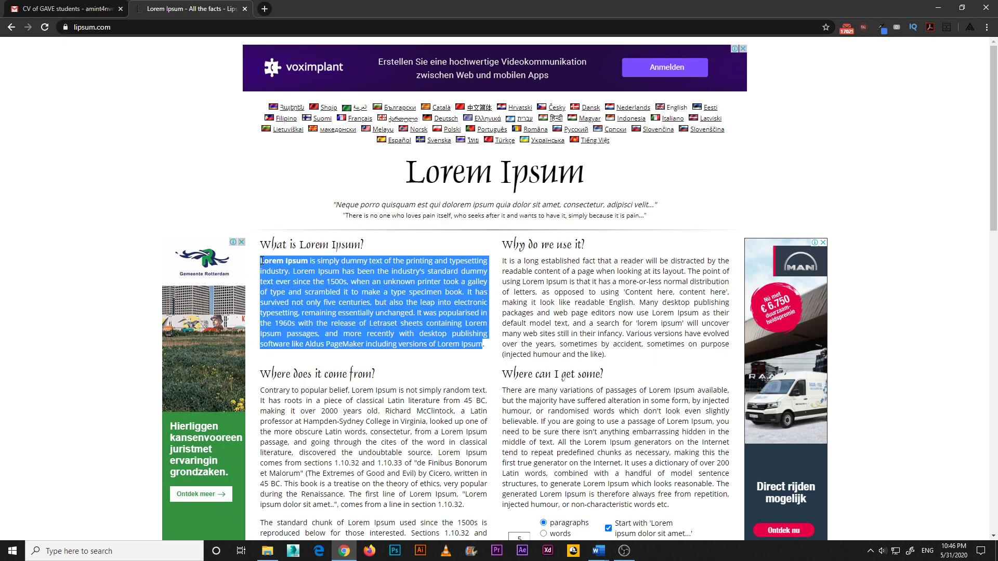
left_click(599, 552)
left_click(498, 509)
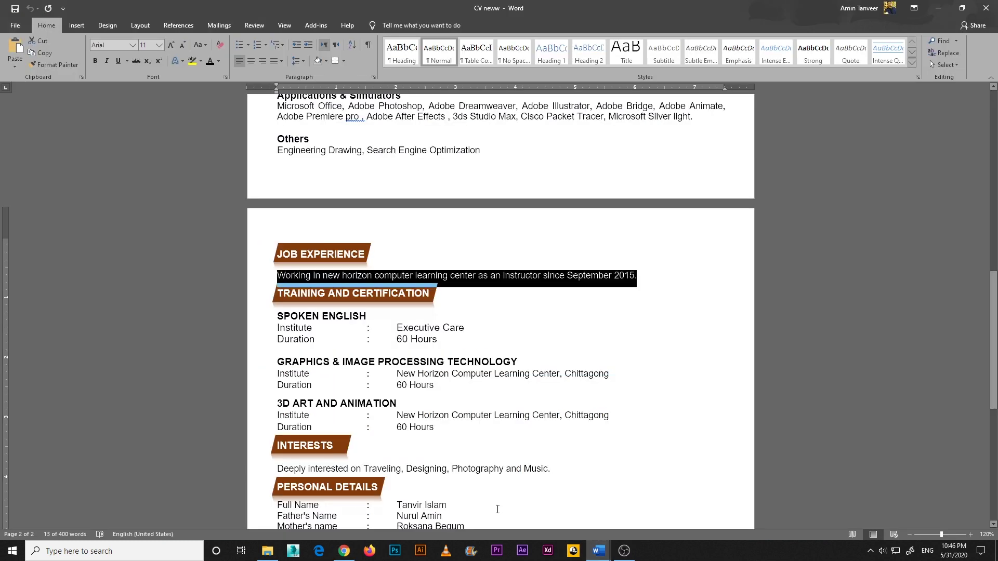
- In the cv document, replace the page-2 box text with the pasted Lorem Ipsum paragraph and fit the box
mouse_move(598, 552)
left_click(608, 501)
left_click_drag(500, 328, 501, 388)
key("ctrl+a")
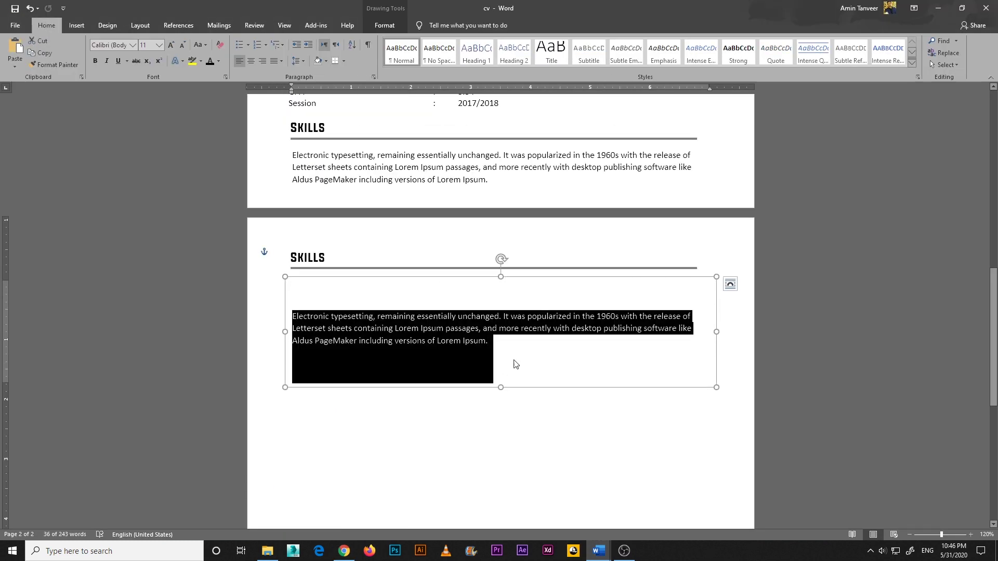
key("ctrl+v")
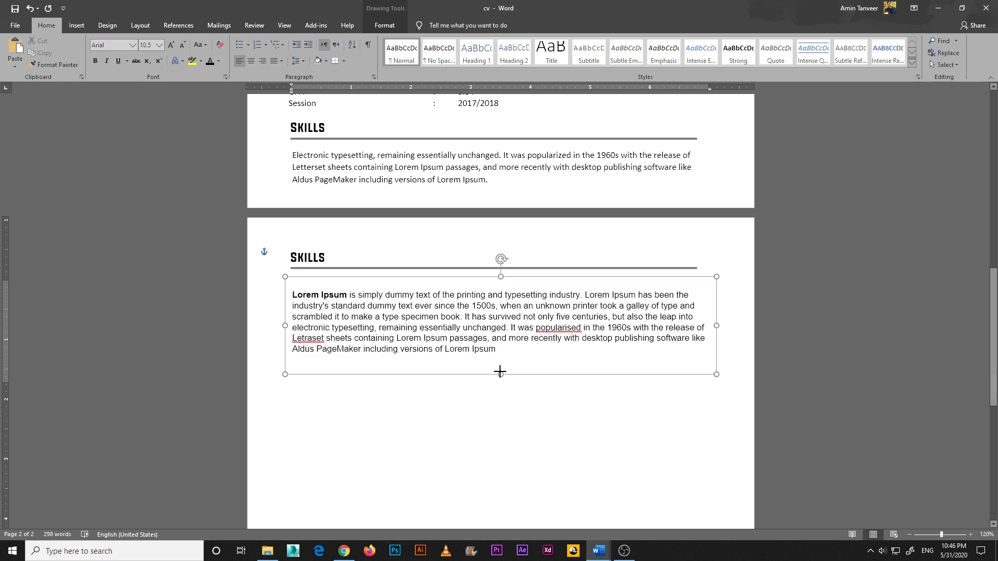
left_click_drag(501, 388, 501, 356)
left_click(487, 389)
- Retitle the page-2 heading from SKILLS to JOB EXPERIENCE
left_click(327, 259)
left_click_drag(327, 259, 292, 259)
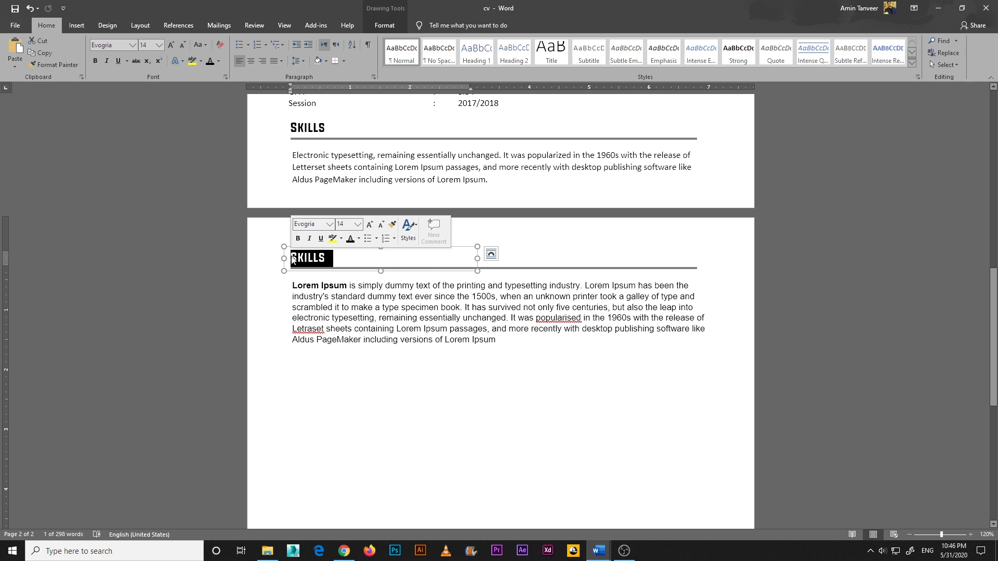
type("JOB EXPER")
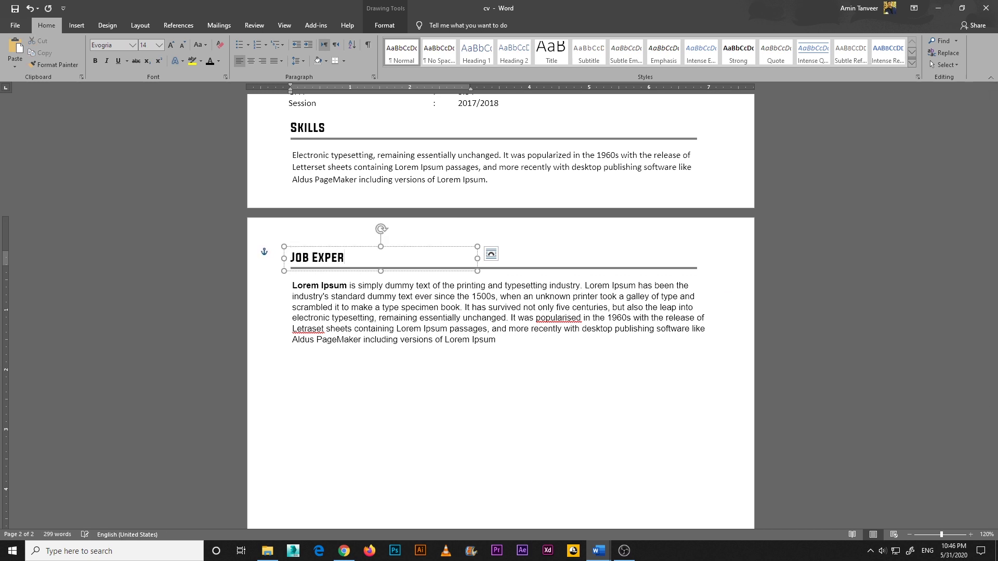
type("ENCE")
left_click(431, 449)
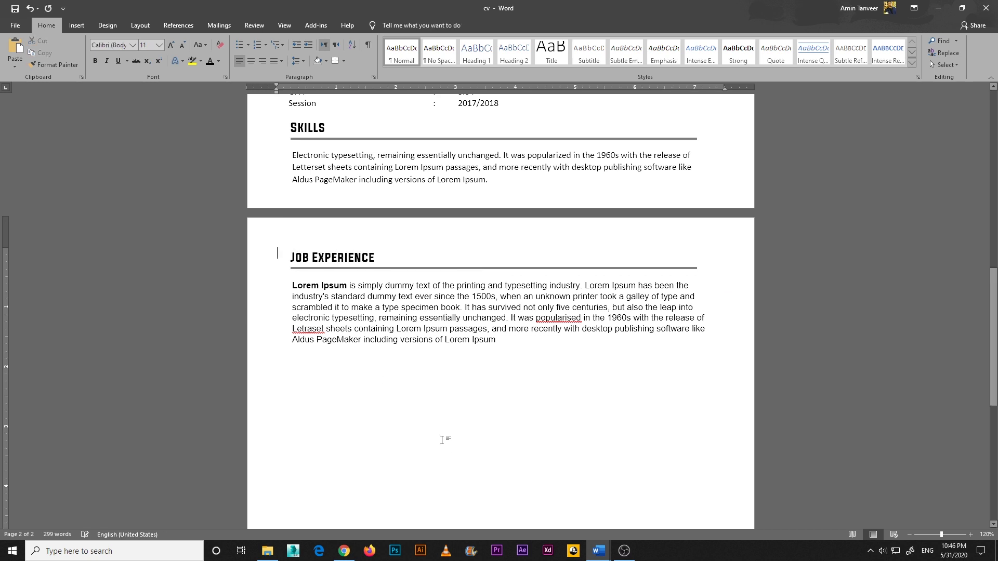
- Duplicate the JOB EXPERIENCE heading and rule below, retitling the copy TRAINING & CERTIFICATION
left_click(342, 250)
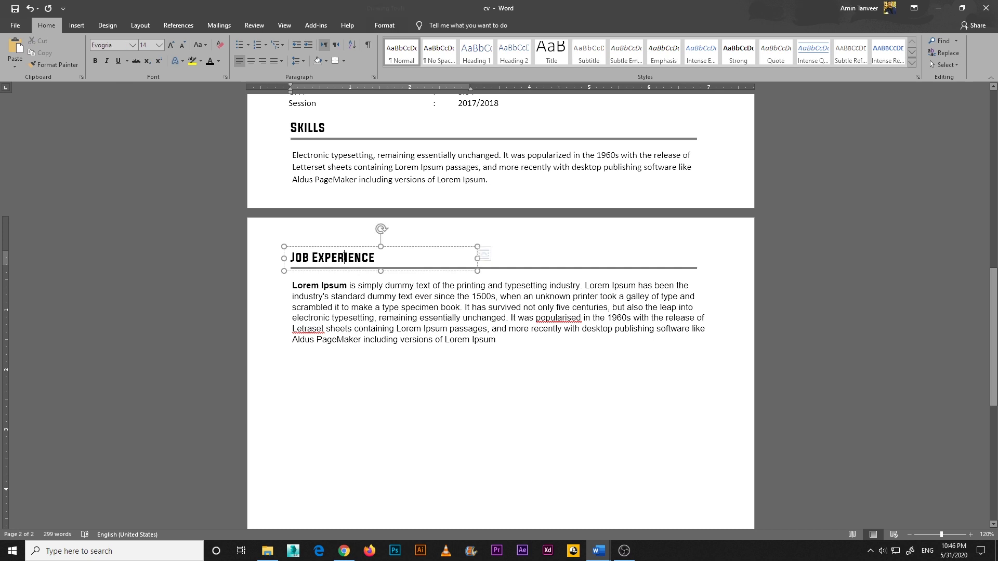
left_click(504, 269, "shift")
left_click_drag(511, 271, 494, 368)
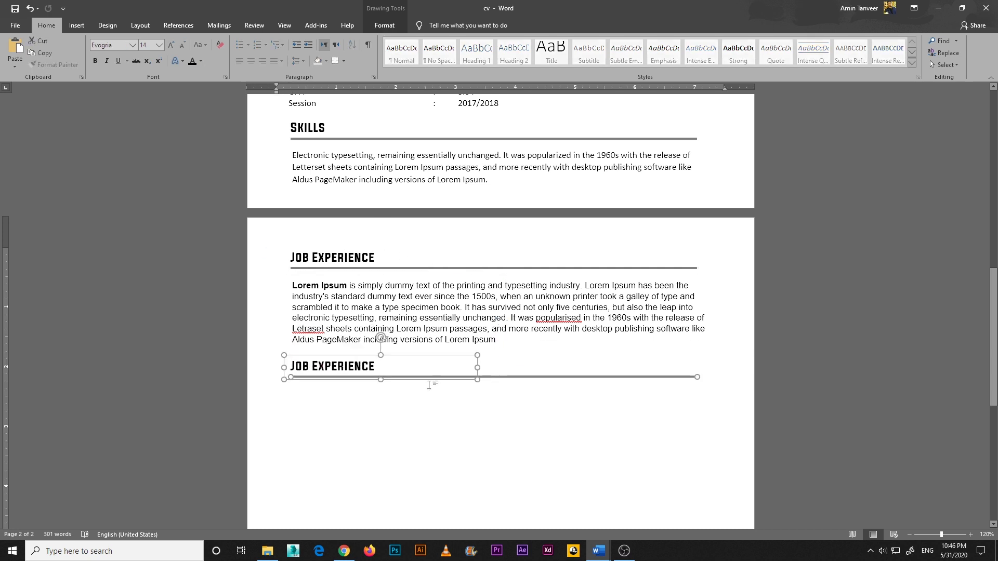
left_click(373, 369)
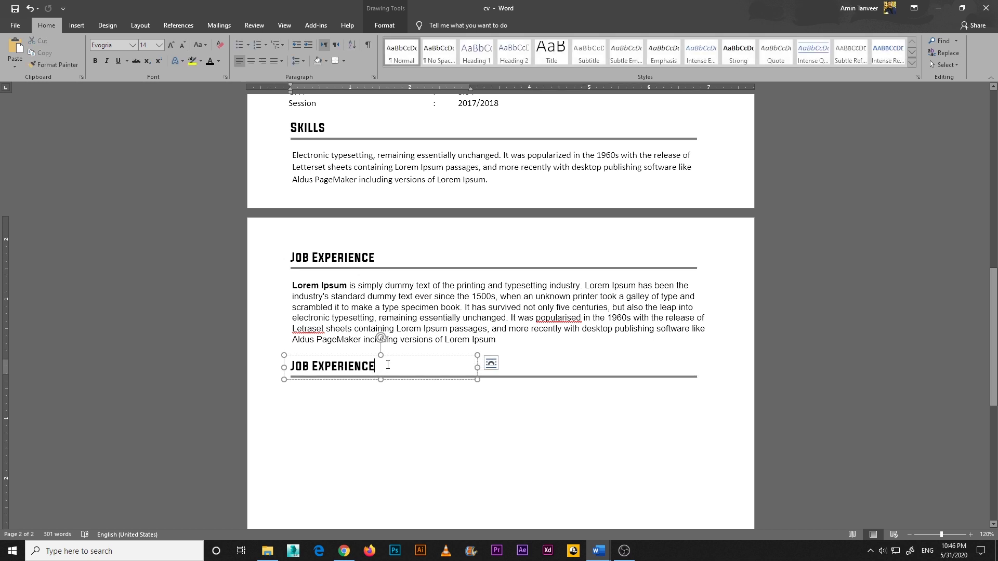
left_click_drag(387, 366, 289, 367)
key("BackSpace")
type("Tri")
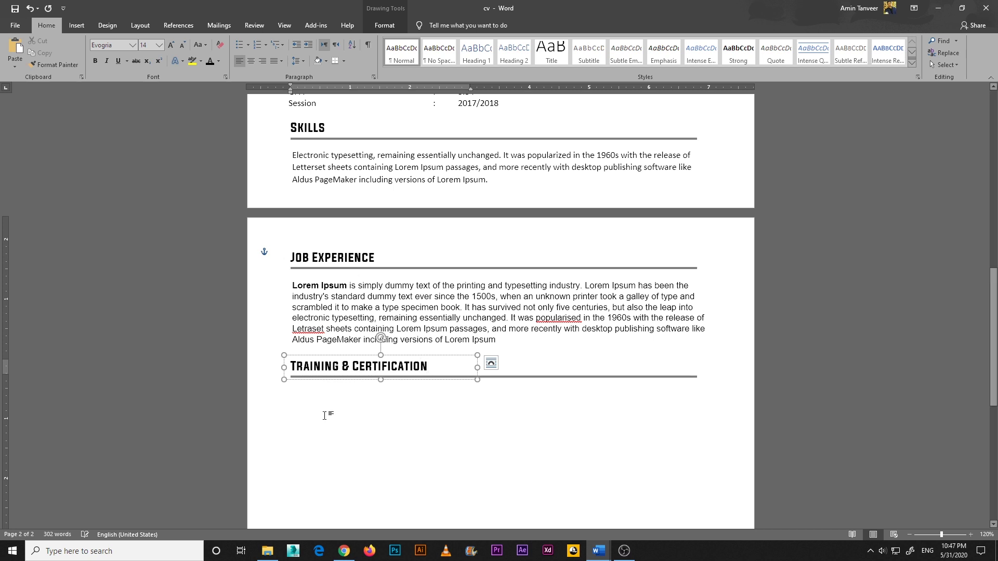
scroll(408, 383, "down", 3)
- Copy the paragraph box under Training & Certification and start a new paragraph at 'electronic'
left_click(403, 156)
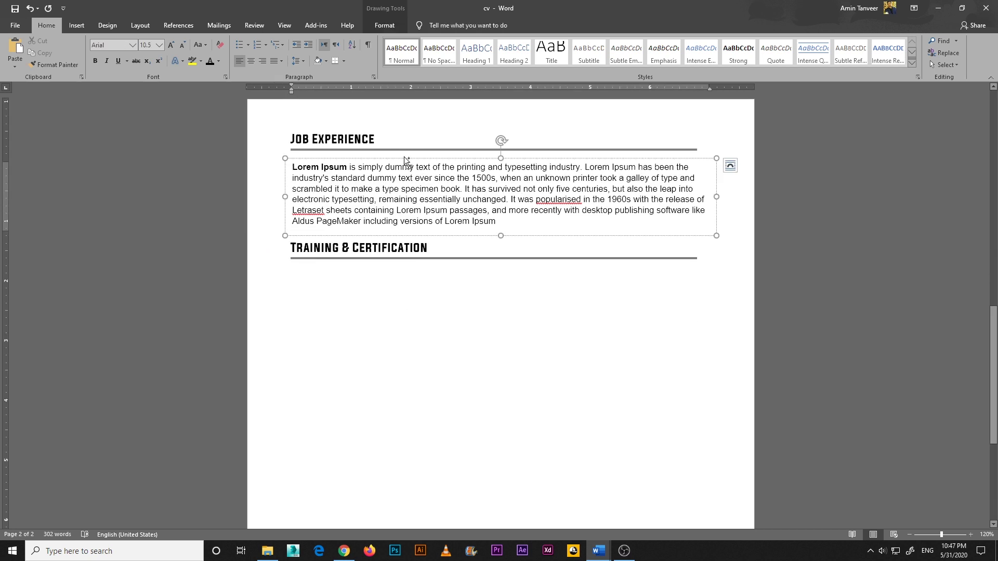
left_click_drag(405, 160, 442, 283)
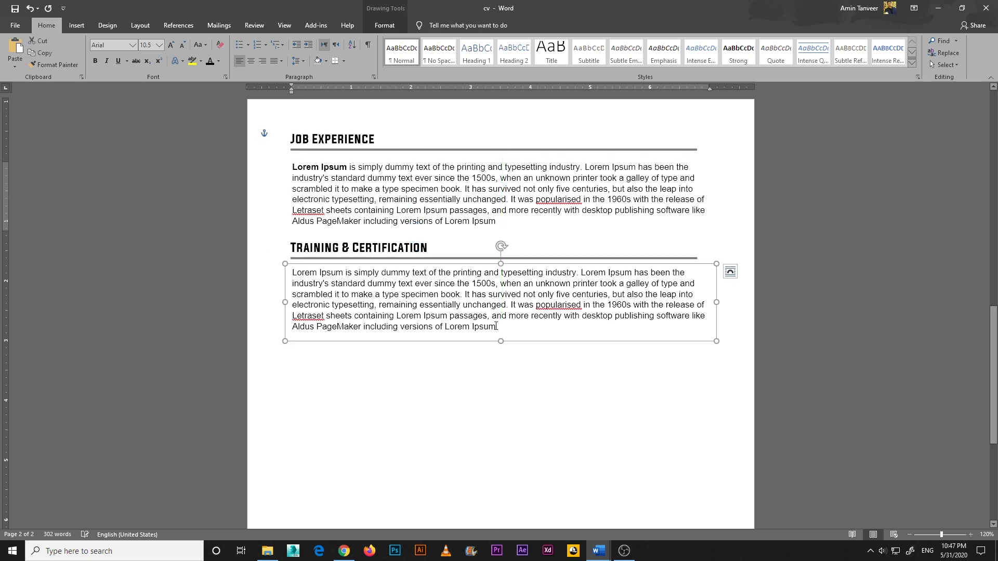
left_click(696, 295)
key("Return")
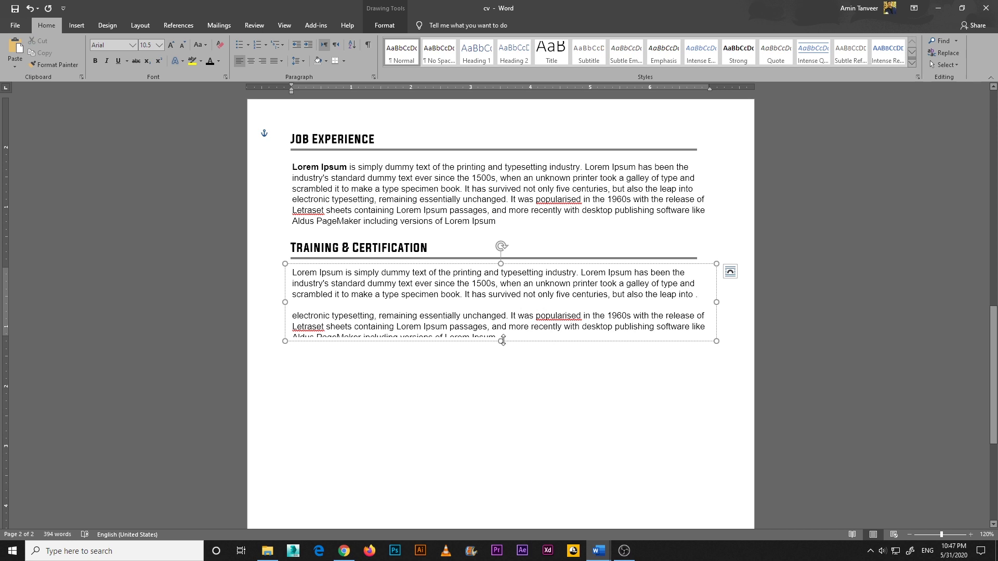
left_click_drag(502, 340, 501, 355)
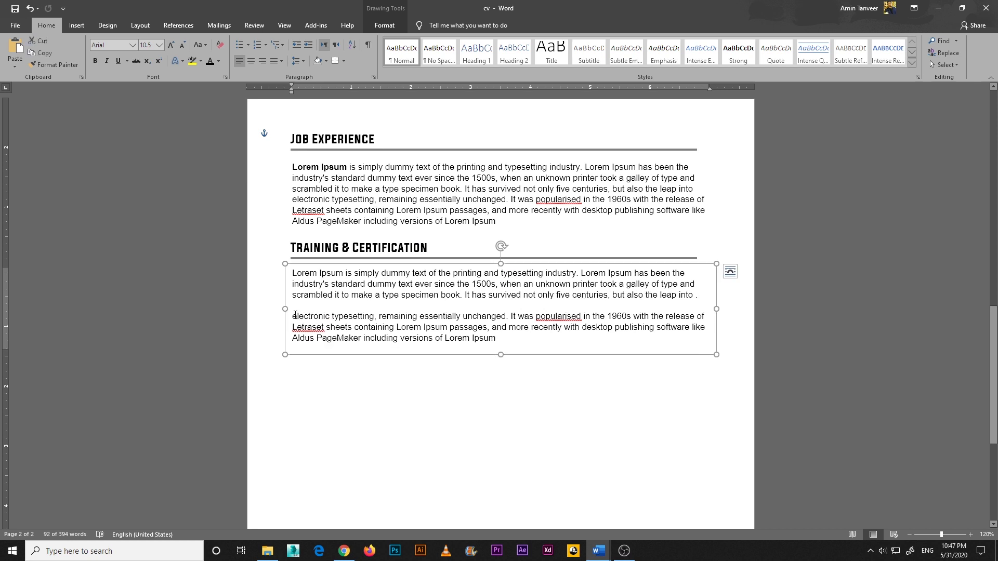
- Capitalise the second paragraph's first word to 'Electronic'
left_click(305, 316)
key("BackSpace")
type("E")
left_click(406, 396)
- Scroll back up to the Education table and grab it for copying
scroll(405, 396, "up", 2)
scroll(405, 397, "down", 2)
scroll(406, 396, "up", 3)
scroll(409, 384, "down", 4)
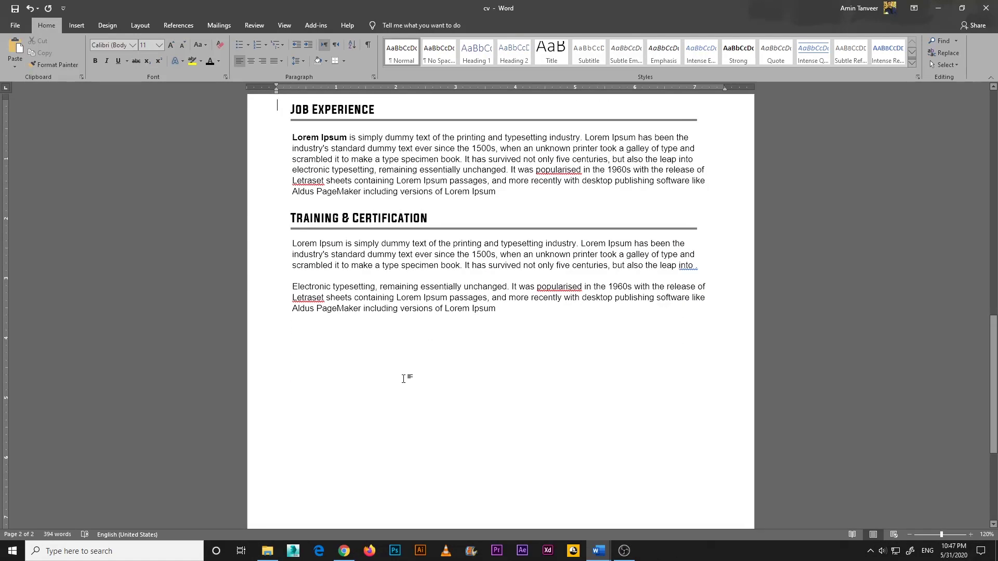
scroll(403, 377, "down", 3)
scroll(404, 377, "down", 1)
scroll(405, 375, "up", 8)
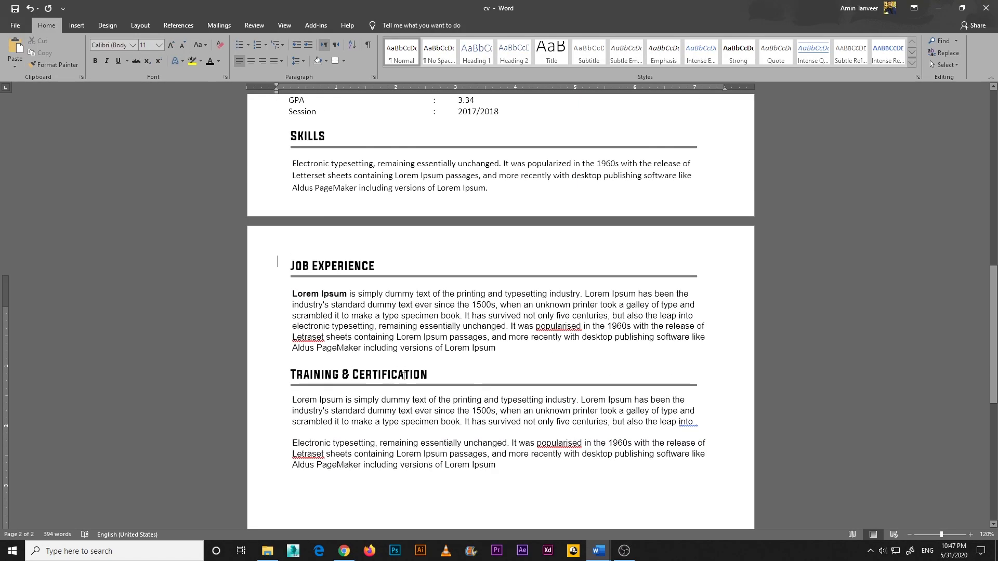
scroll(405, 376, "up", 5)
scroll(404, 374, "up", 2)
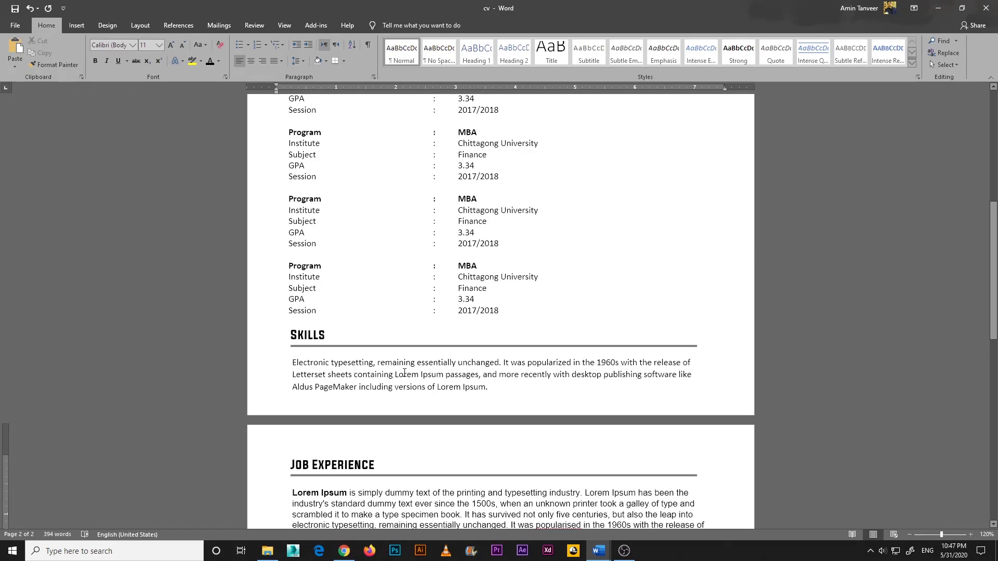
scroll(405, 373, "up", 5)
left_click(281, 204)
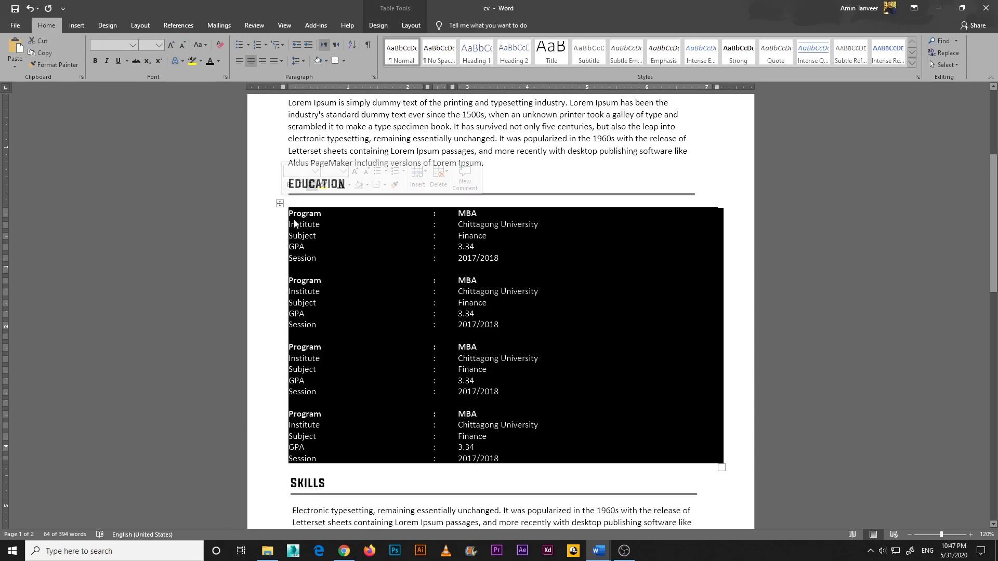
- Copy the Education table to page 2 under Training & Certification and align it
left_click_drag(281, 204, 292, 474)
scroll(292, 474, "down", 5, "ctrl")
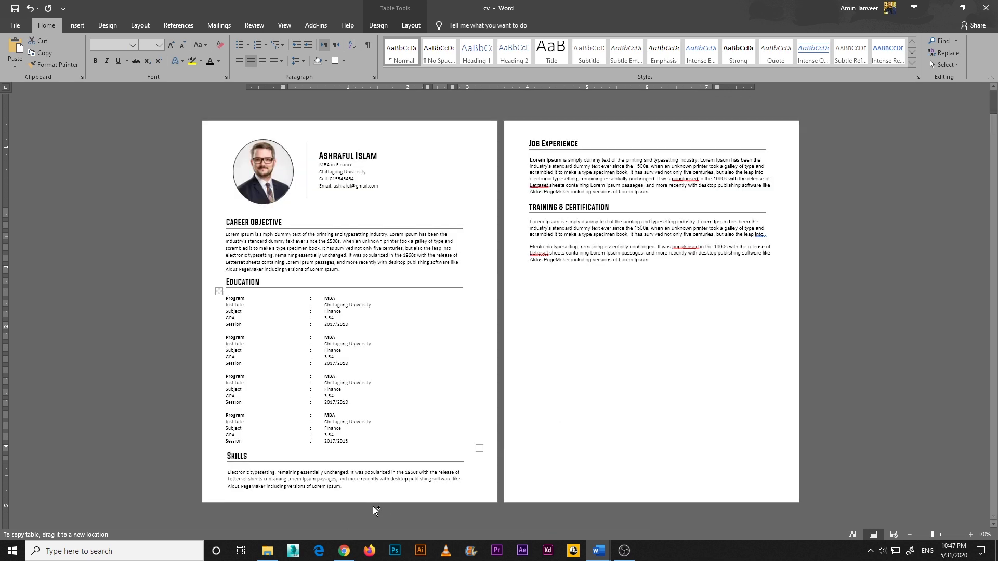
left_click_drag(292, 474, 530, 273)
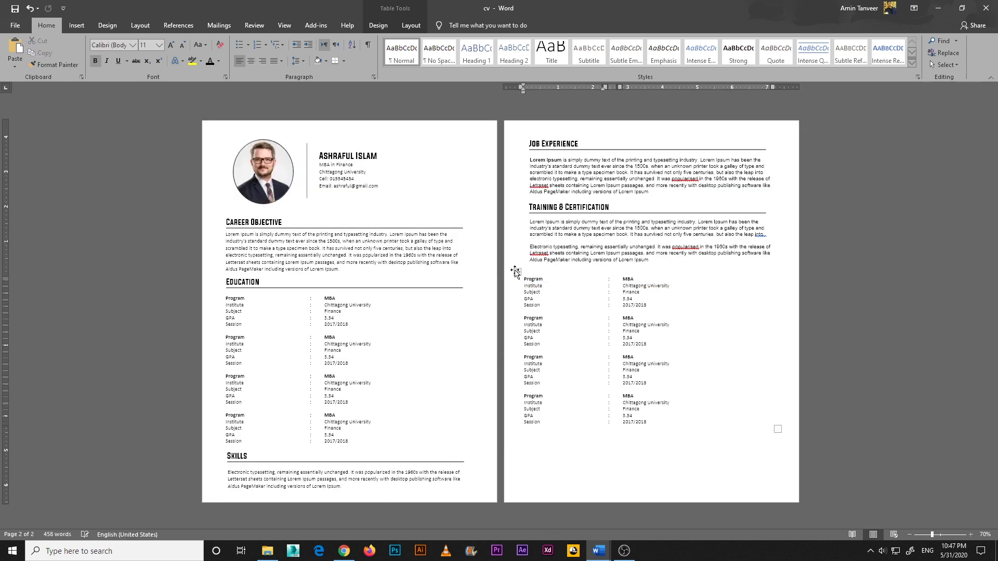
scroll(612, 317, "up", 2, "ctrl")
scroll(613, 318, "up", 3, "ctrl")
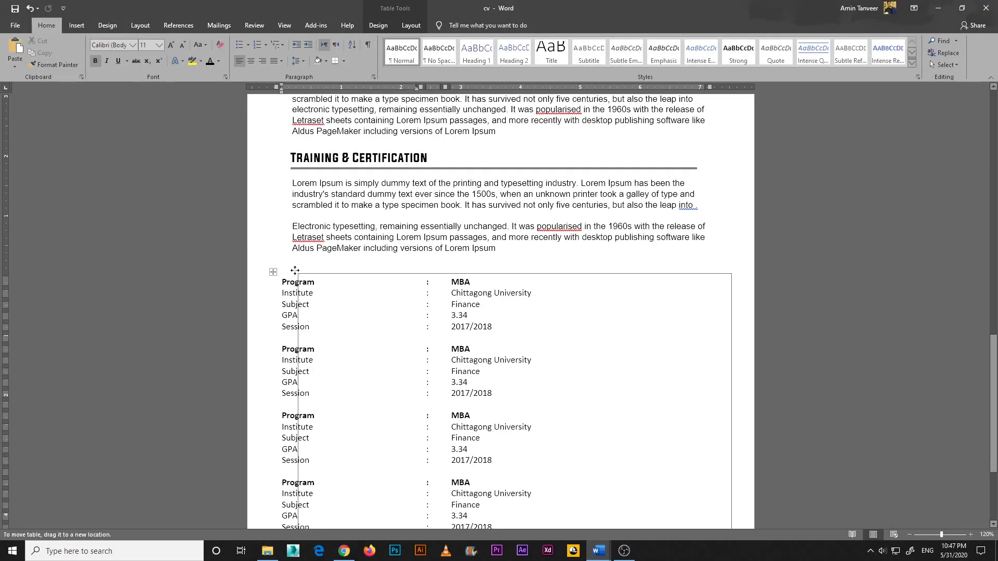
left_click_drag(274, 273, 281, 268)
scroll(320, 302, "down", 2)
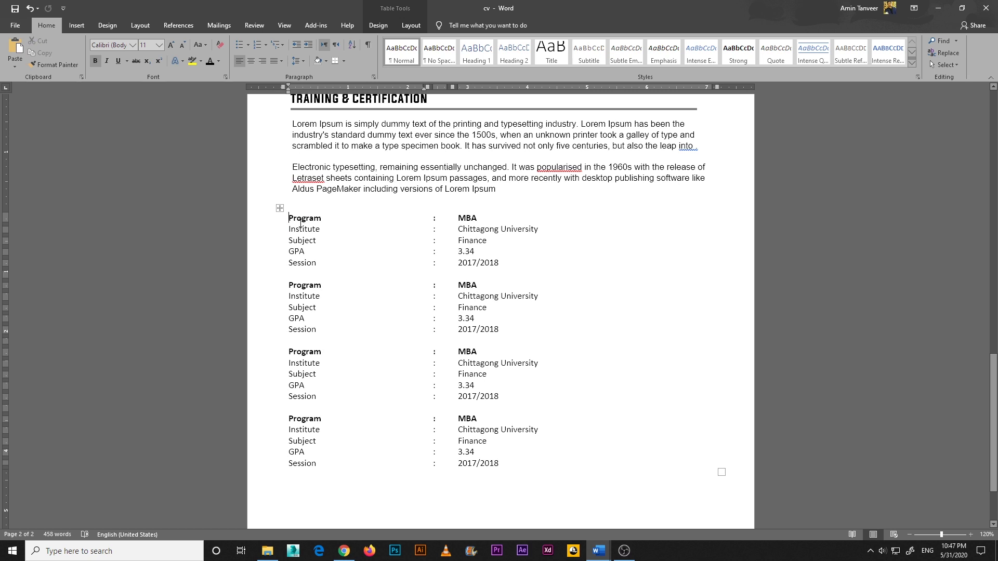
- Clear the copied table's text, apply All Borders, and switch to the uy document
key("ctrl+a")
left_click(504, 463)
left_click_drag(504, 463, 291, 215)
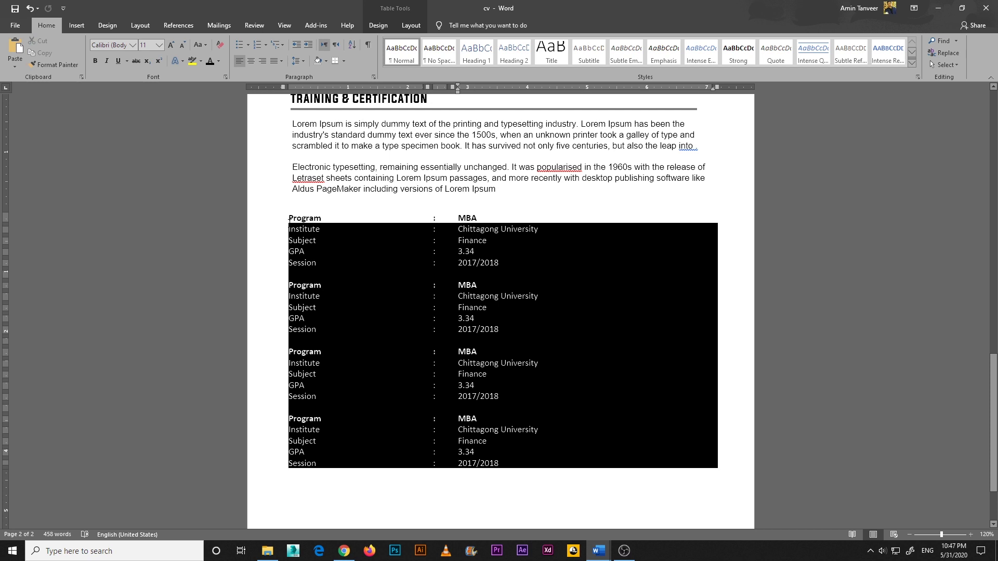
key("Delete")
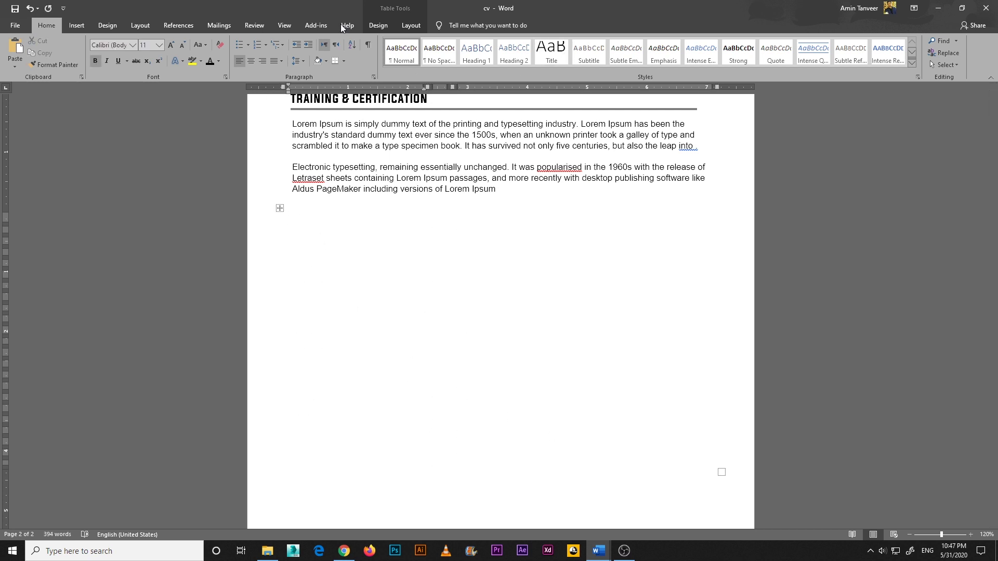
left_click(378, 25)
left_click(781, 61)
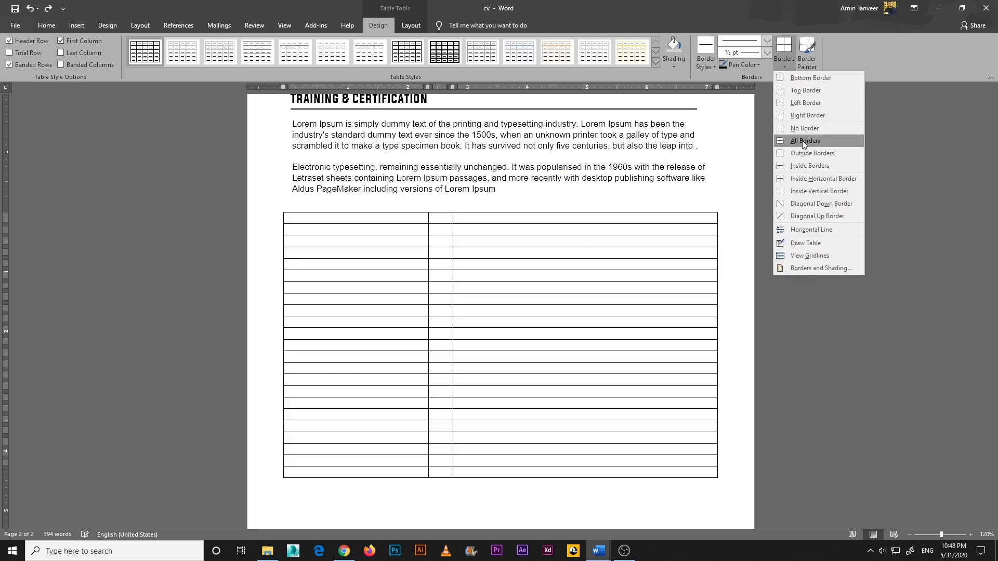
left_click(805, 137)
left_click(613, 265)
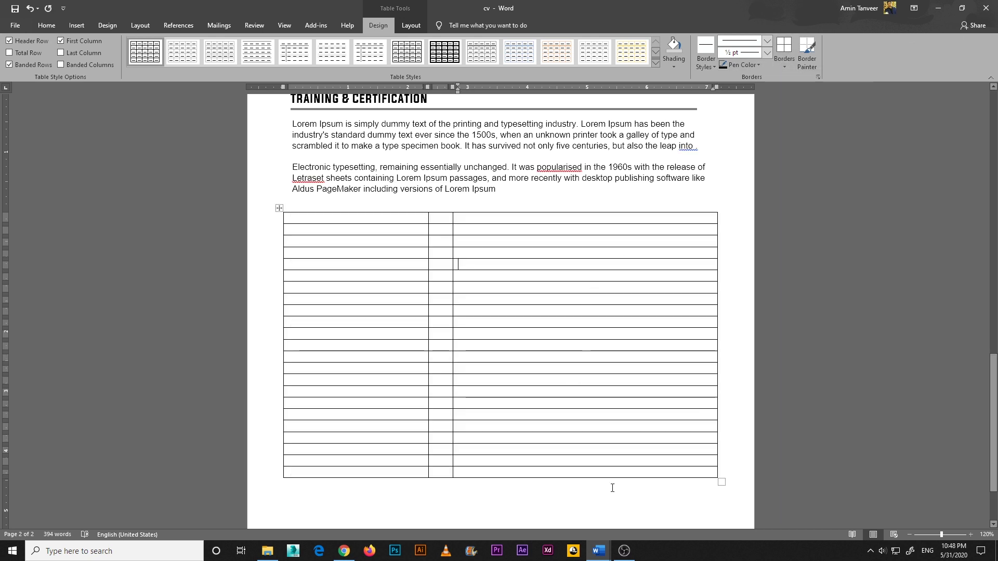
mouse_move(597, 550)
left_click(595, 502)
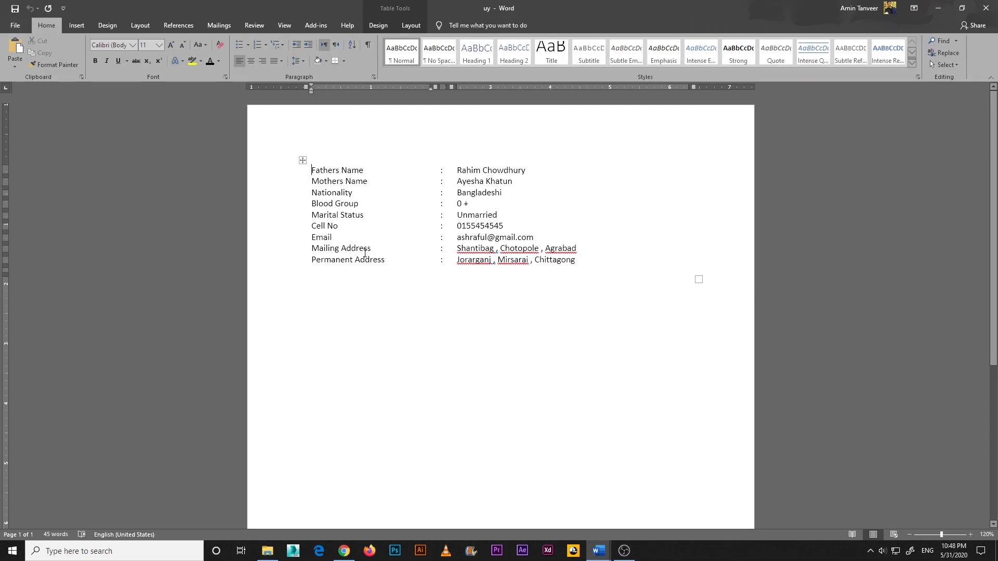
- Copy the personal details table from uy and paste it into the empty cv table
left_click_drag(283, 176, 288, 258)
left_click(530, 229)
left_click_drag(578, 261, 312, 169)
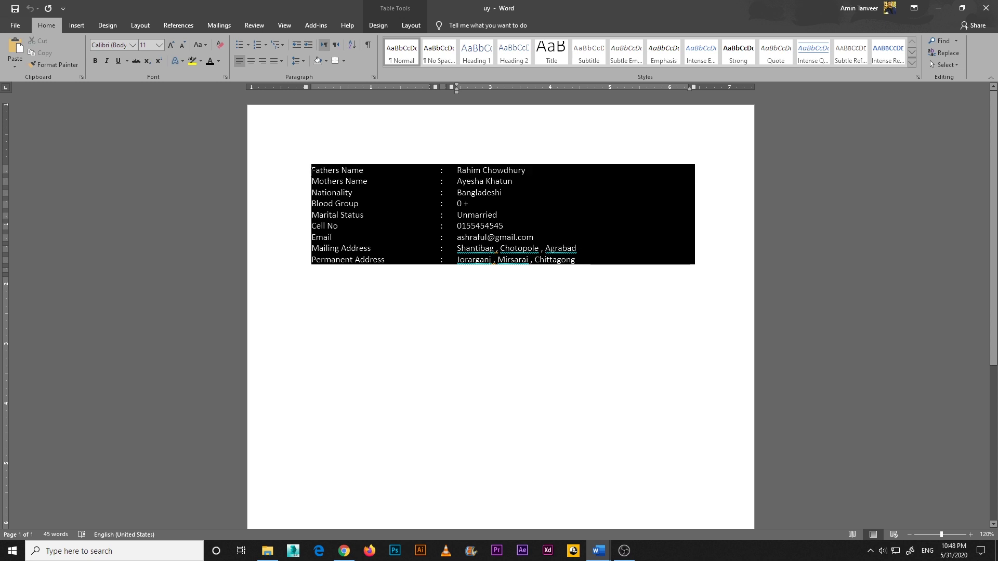
left_click(599, 551)
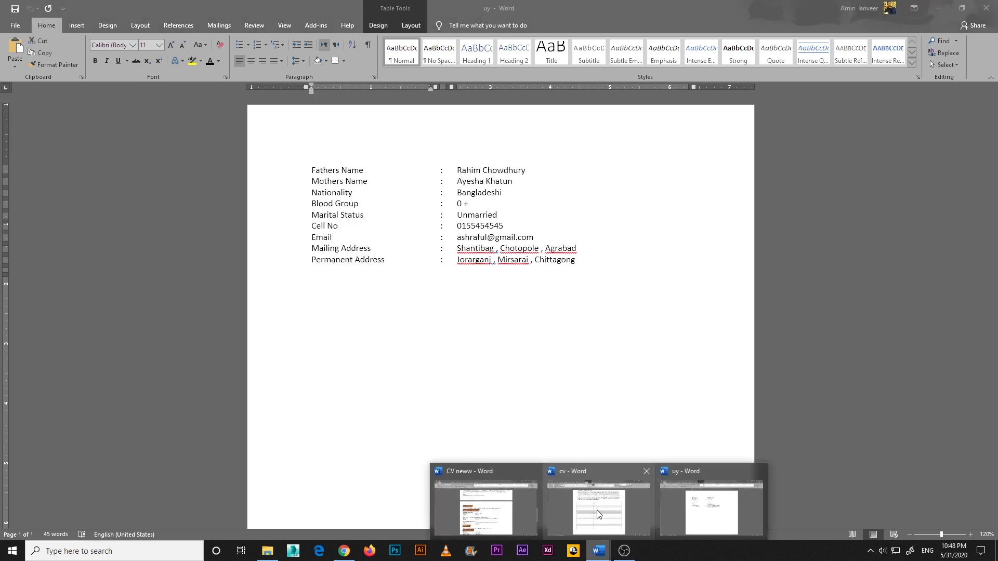
left_click(598, 502)
left_click(316, 216)
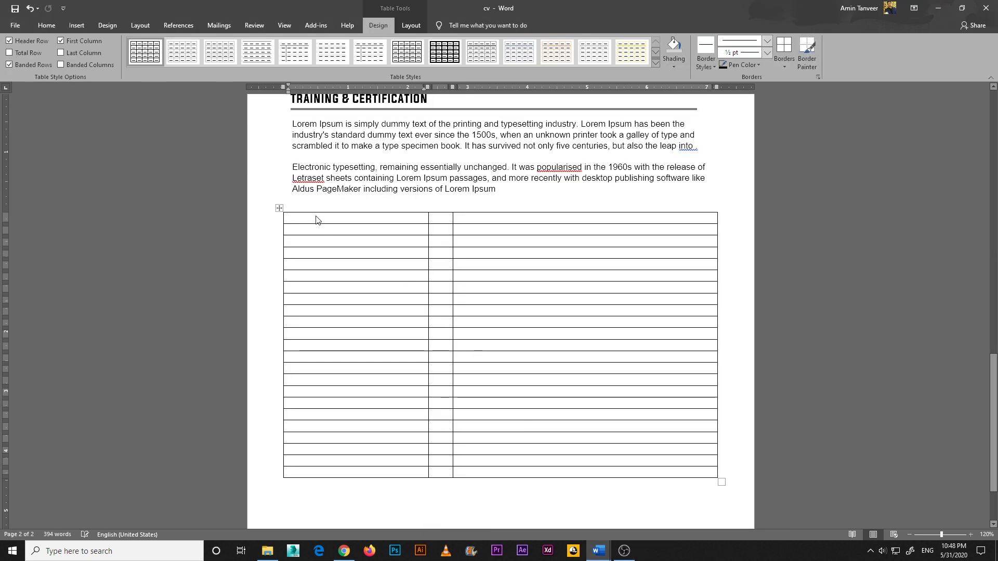
key("ctrl+v")
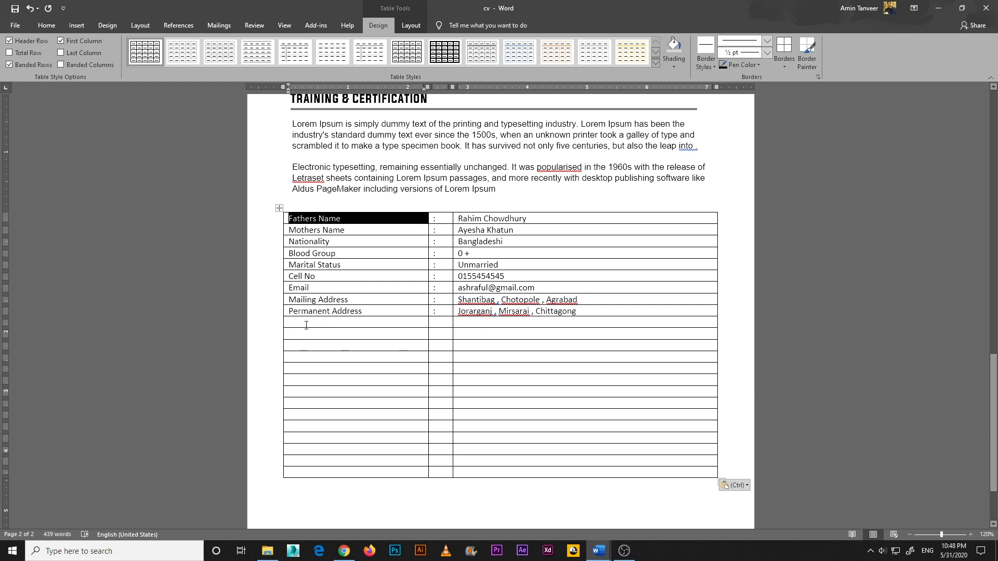
- Delete the blank rows below Permanent Address, leaving nine rows
left_click(292, 323)
left_click_drag(367, 322, 624, 474)
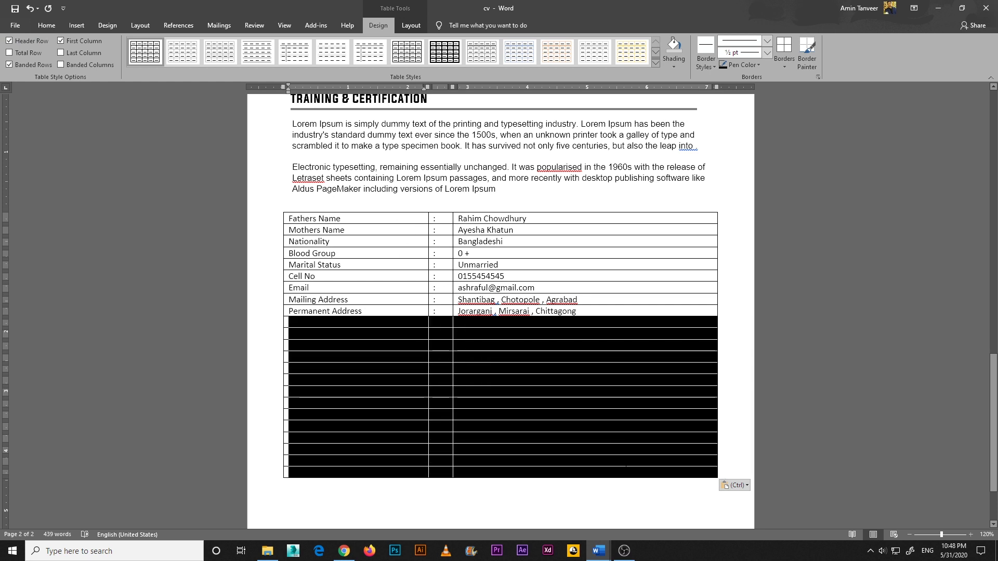
left_click(411, 26)
left_click(153, 54)
left_click(174, 78)
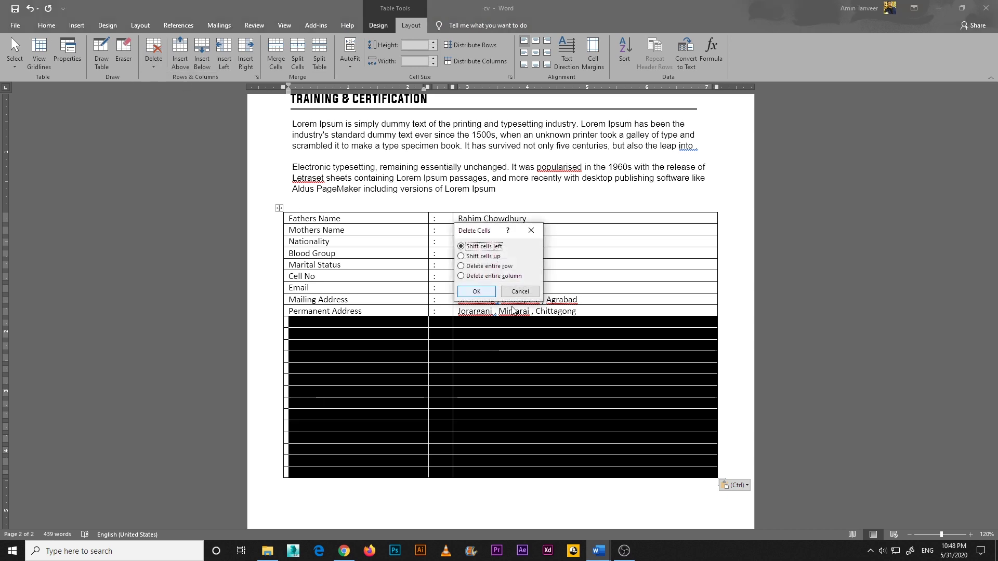
left_click(489, 292)
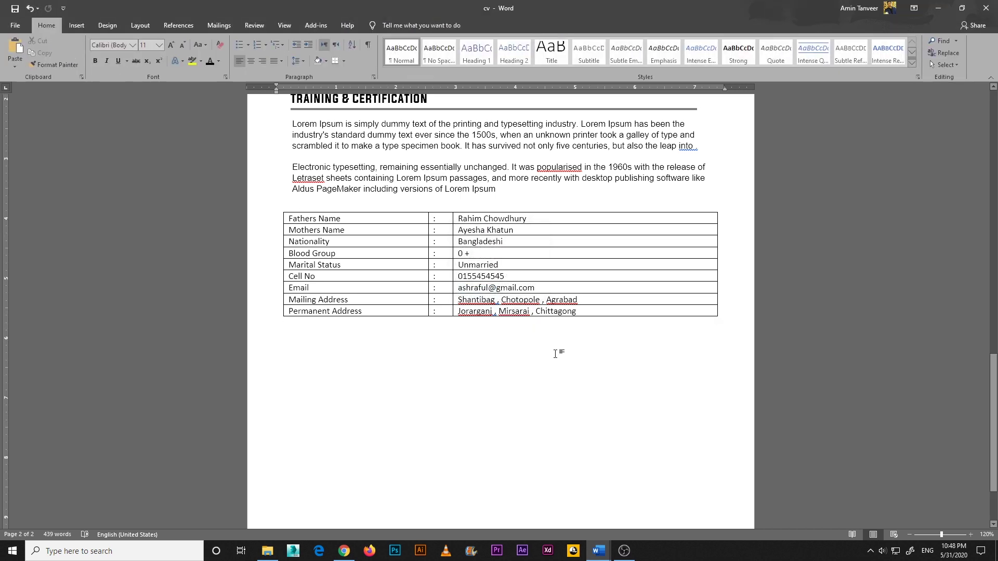
- Move the table down and add a PERSONAL DETAILS heading copied from Training & Certification
scroll(555, 359, "up", 4)
left_click_drag(279, 327, 279, 357)
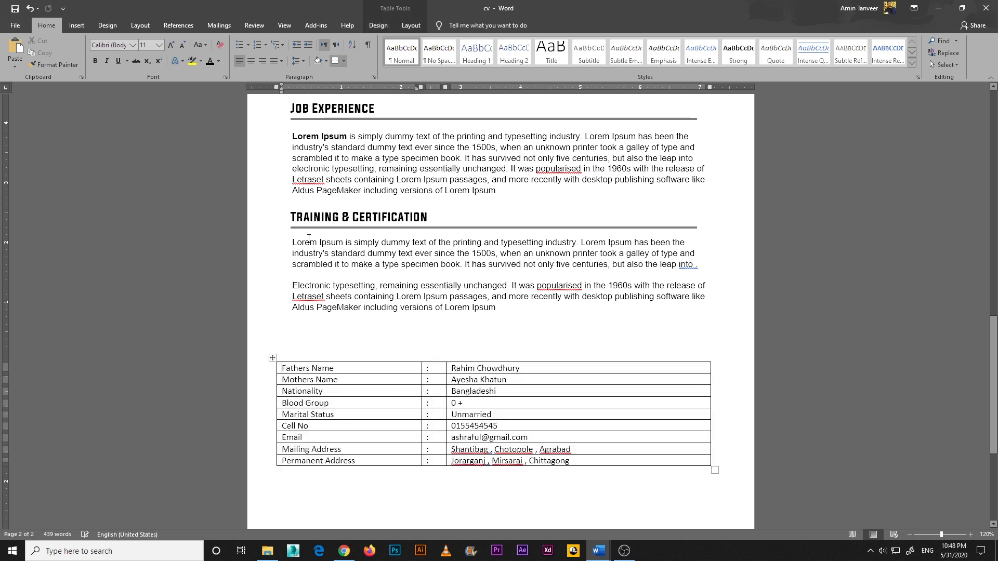
left_click(314, 217)
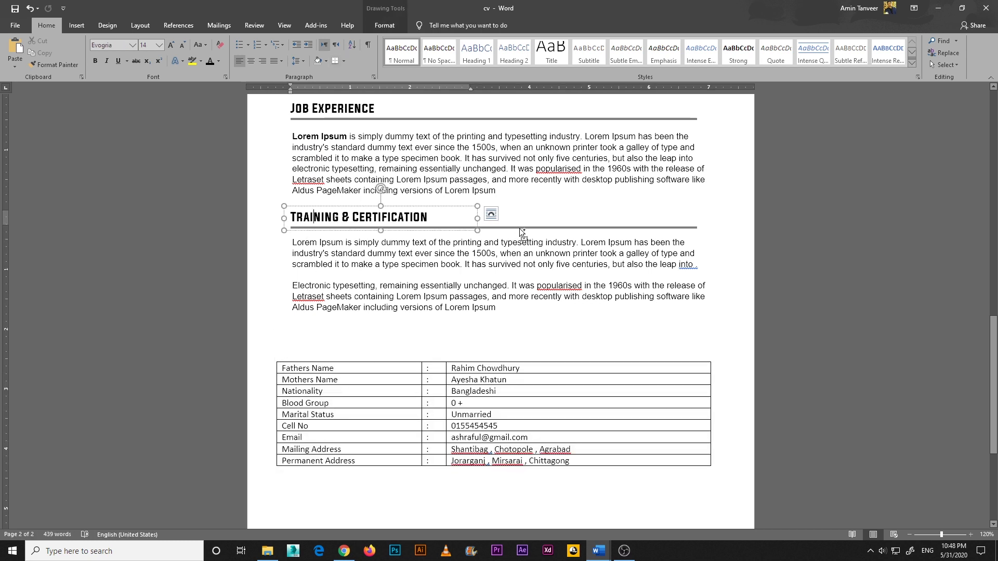
left_click_drag(520, 229, 524, 322)
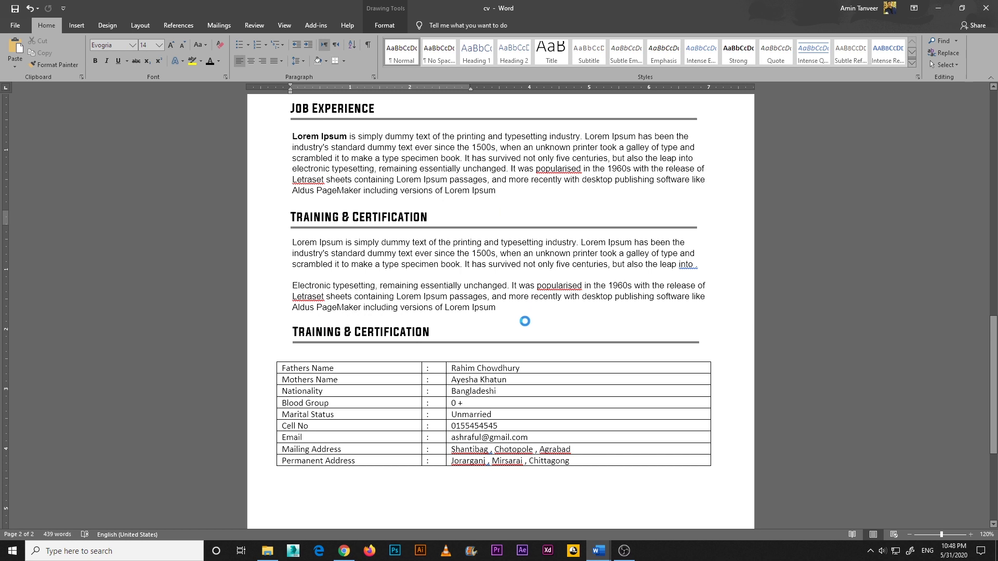
left_click(368, 329)
key("ctrl+a")
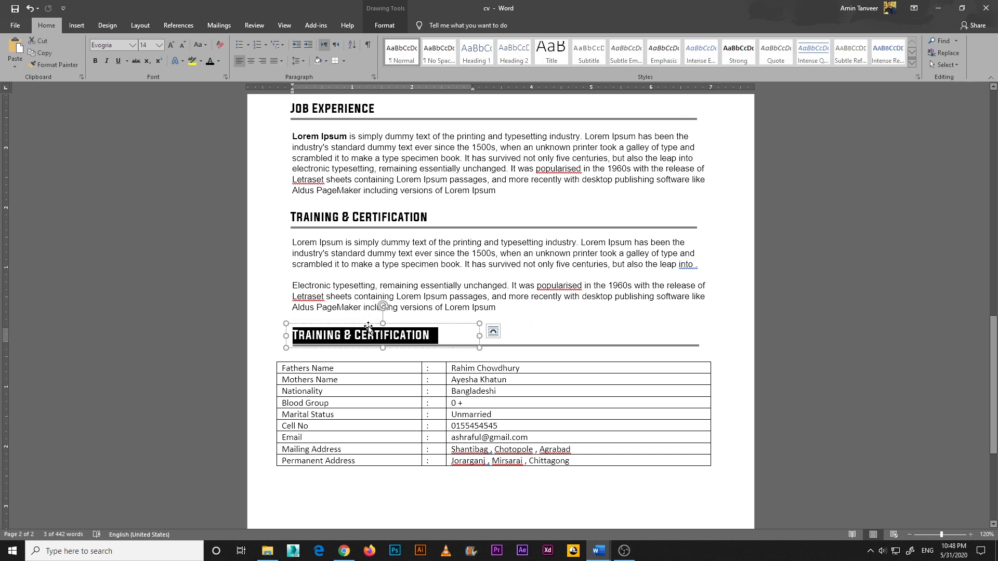
type("PERSNAL")
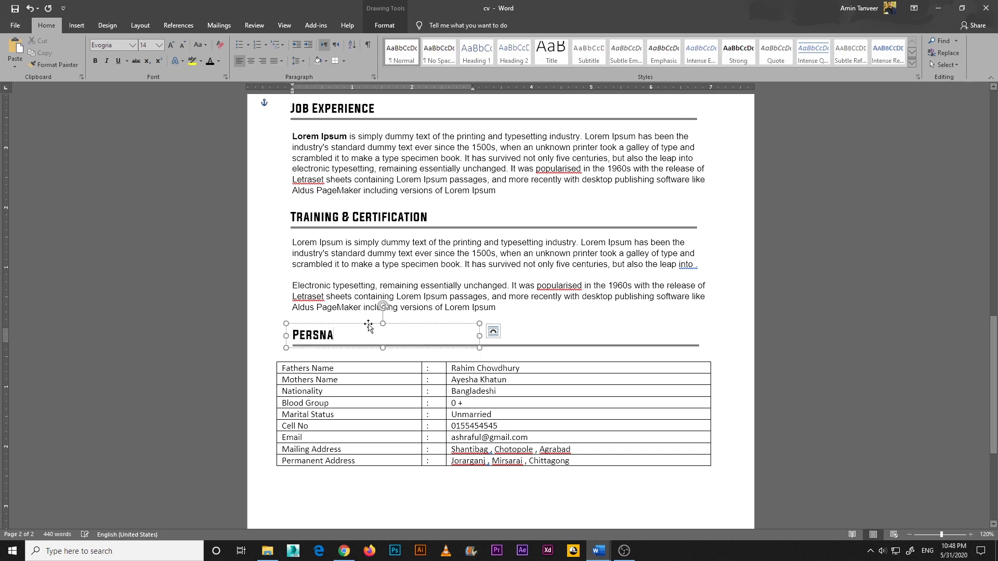
key("BackSpace")
key("BackSpace")
key("BackSpace")
type("ONAL DETA")
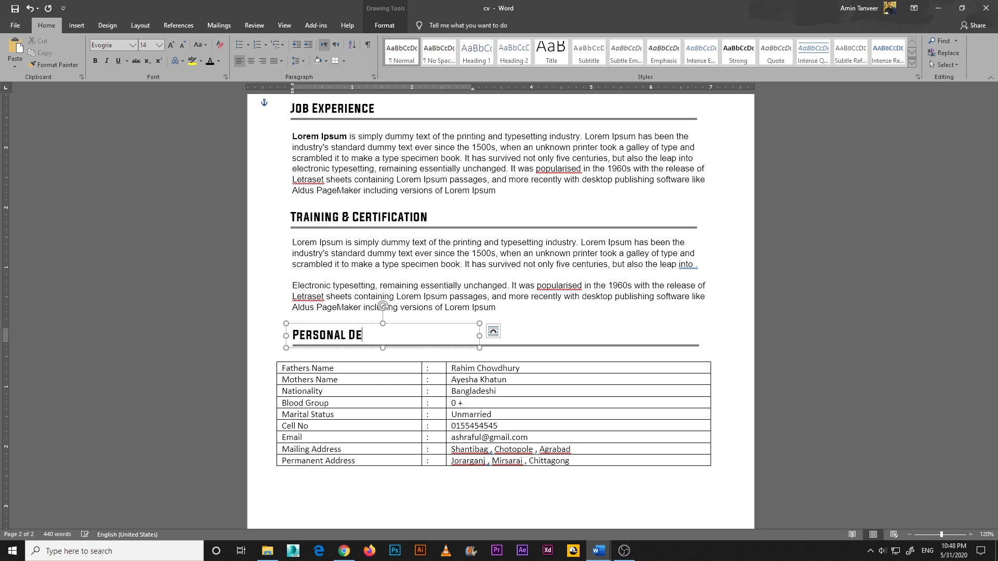
type("ILS")
left_click(280, 358)
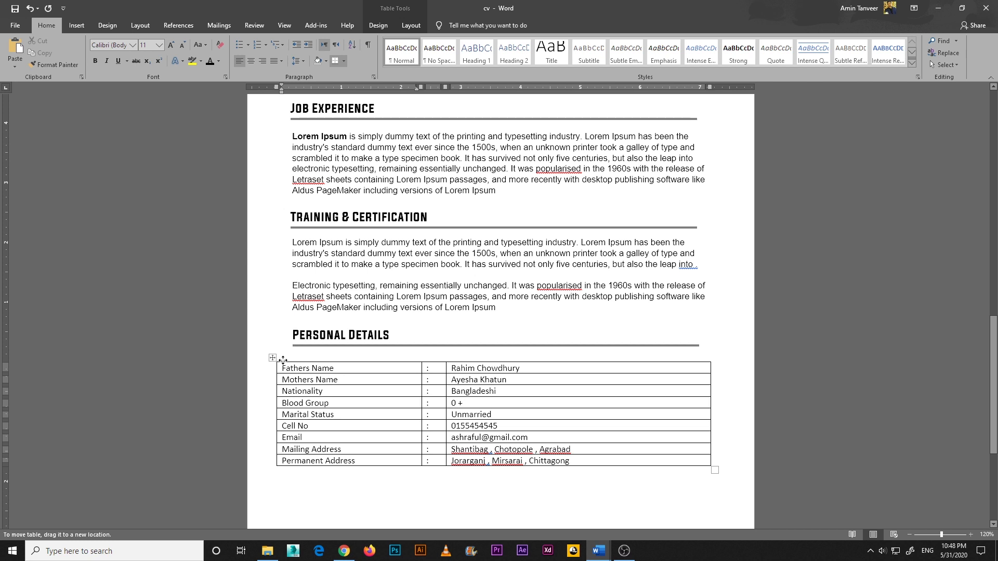
- Align the Personal Details table and set its borders to No Border
left_click_drag(283, 360, 289, 360)
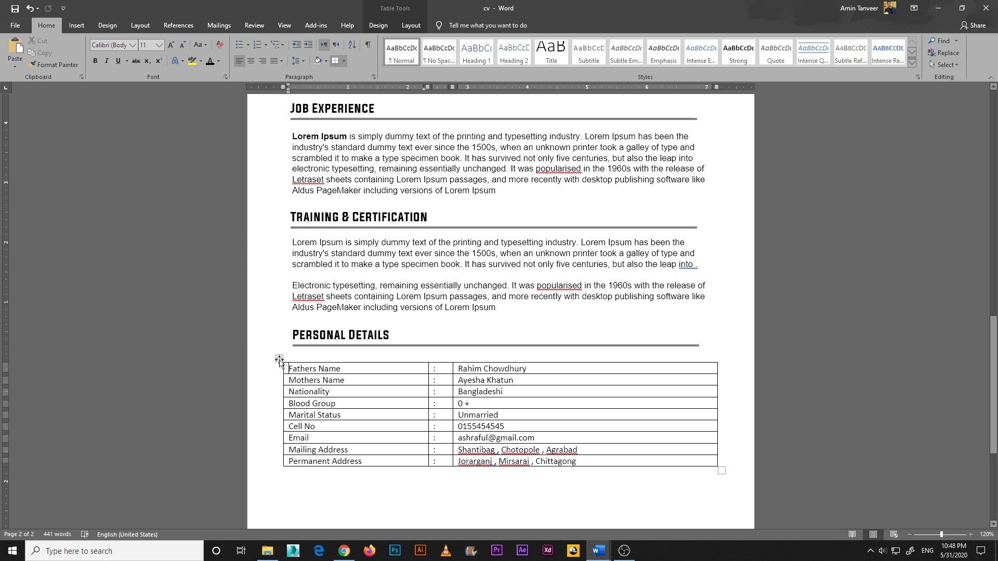
left_click(280, 358)
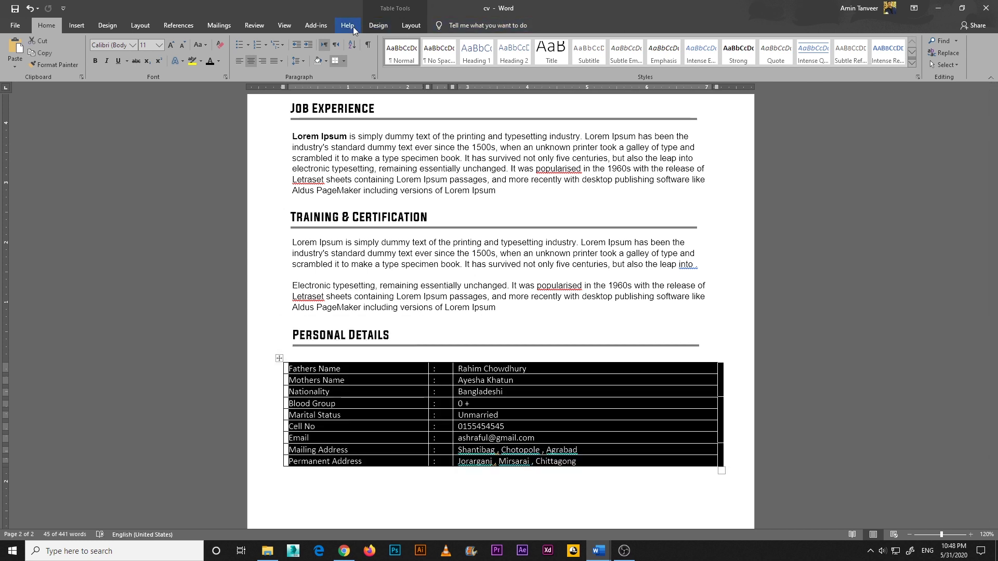
left_click(370, 27)
left_click(785, 65)
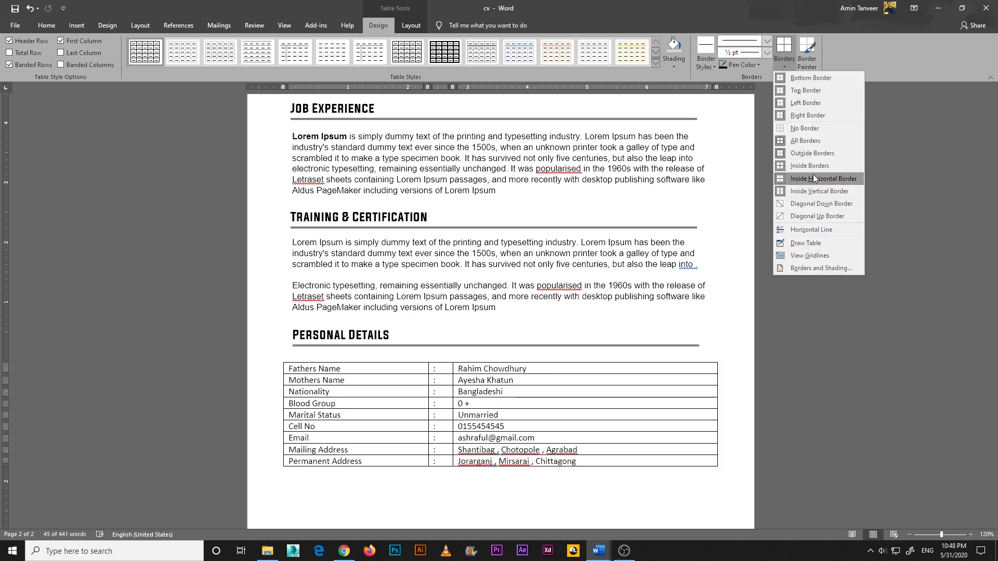
left_click(807, 129)
left_click(557, 382)
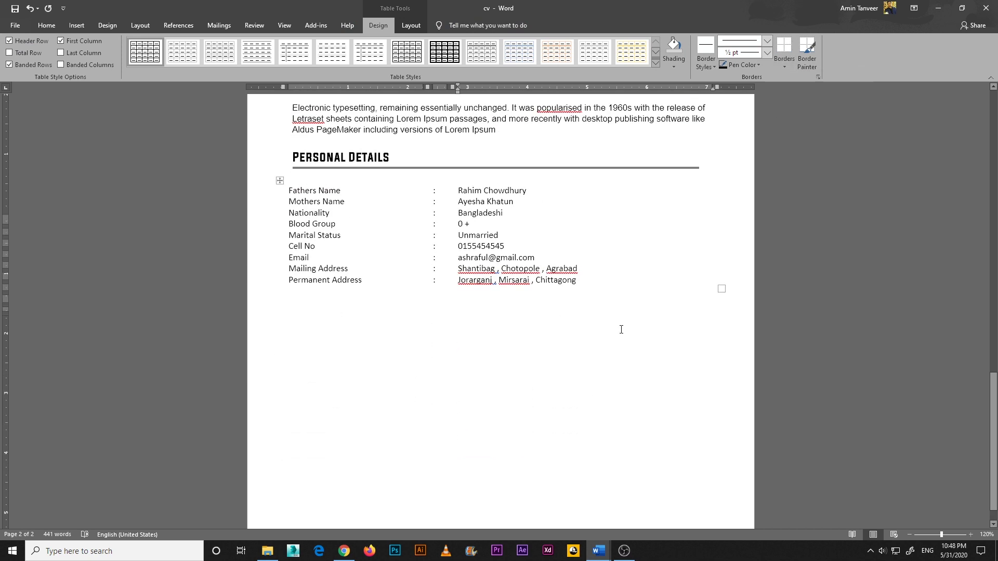
scroll(624, 333, "down", 3)
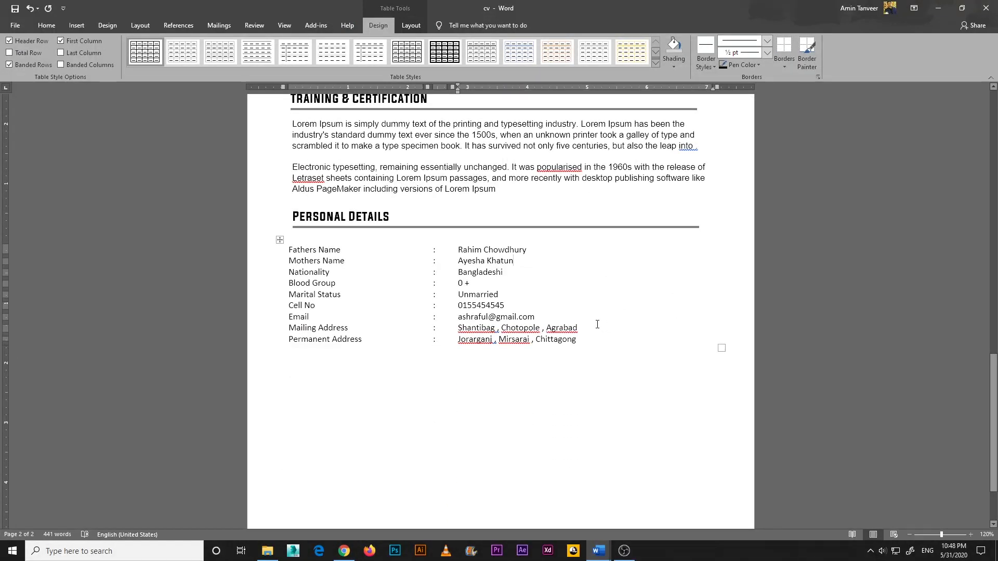
scroll(539, 329, "down", 1, "ctrl")
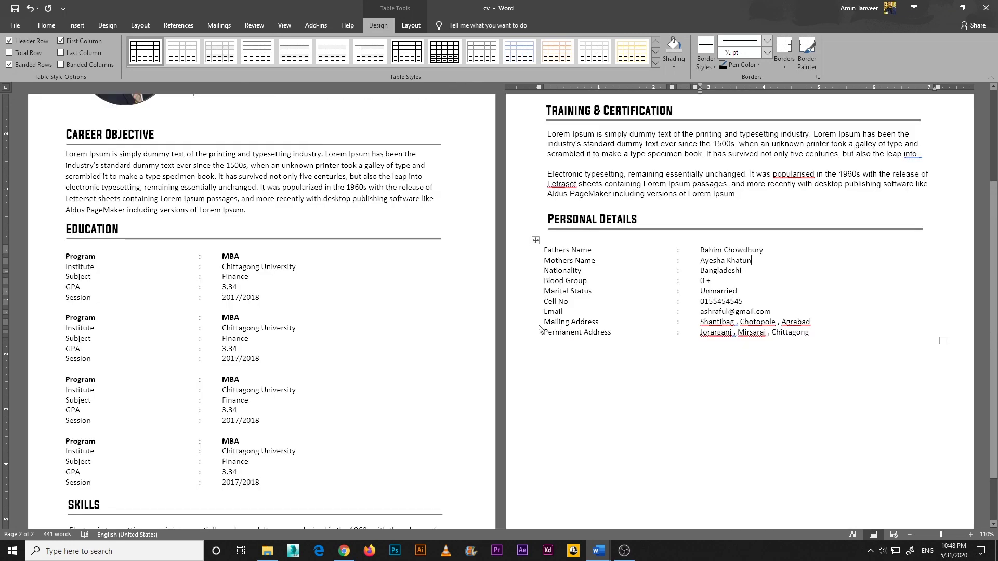
- Duplicate the Personal Details heading and rule below the list, retitled REFERENCE
left_click(576, 215)
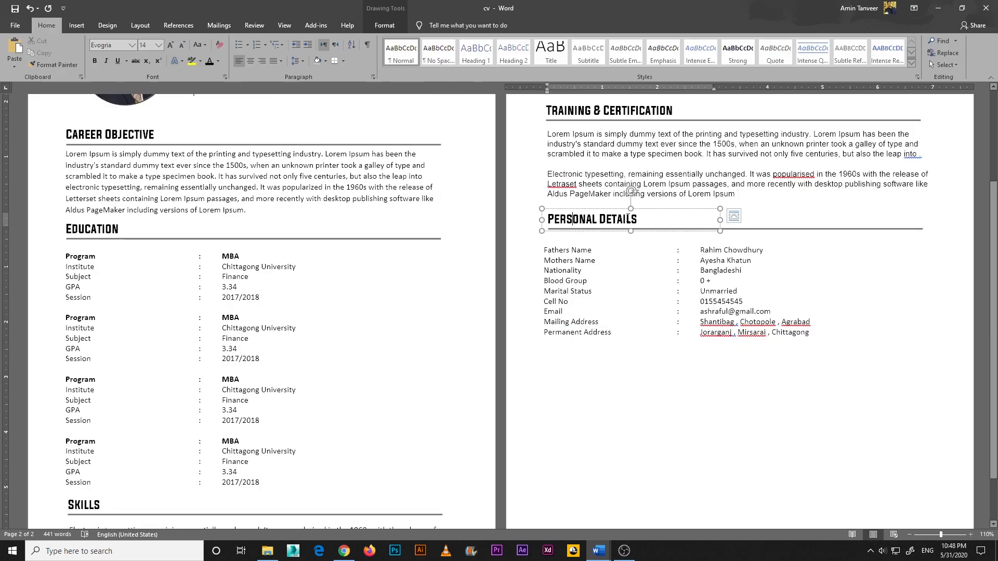
left_click(755, 229, "shift")
left_click_drag(752, 229, 743, 331, "ctrl")
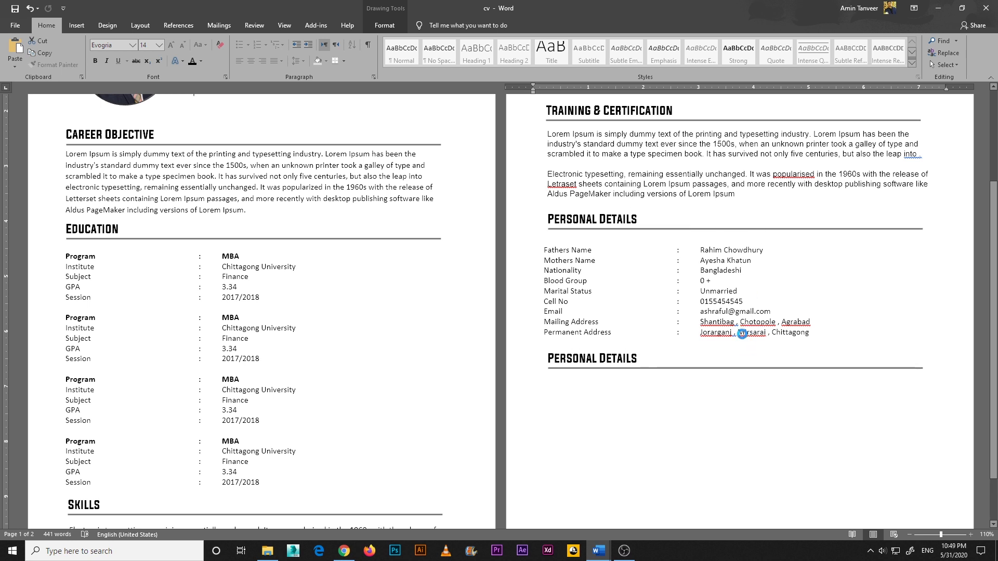
triple_click(596, 357)
type("REF")
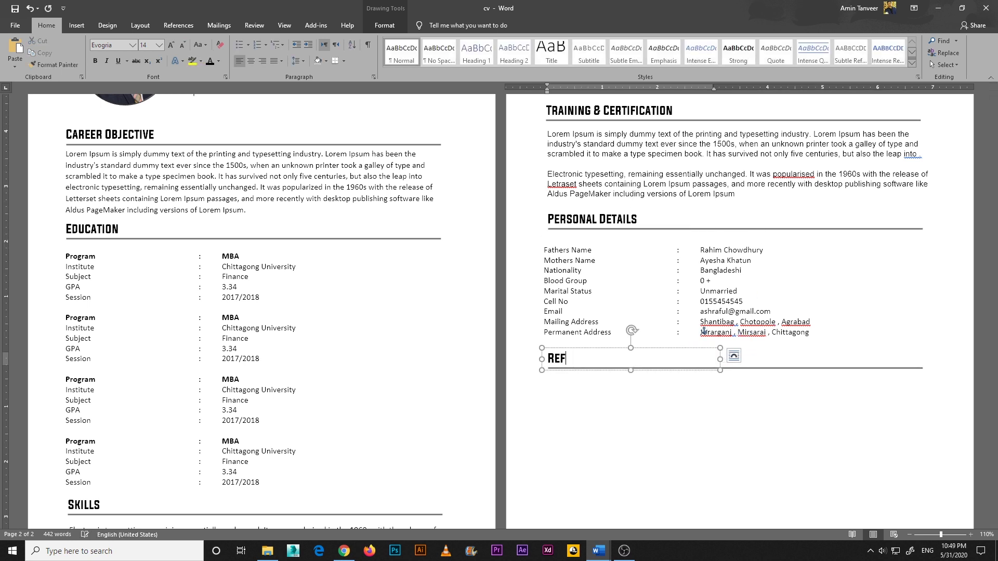
type("E")
left_click(660, 379)
scroll(659, 379, "up", 3)
scroll(595, 383, "down", 3)
scroll(589, 367, "down", 1)
scroll(598, 343, "down", 1)
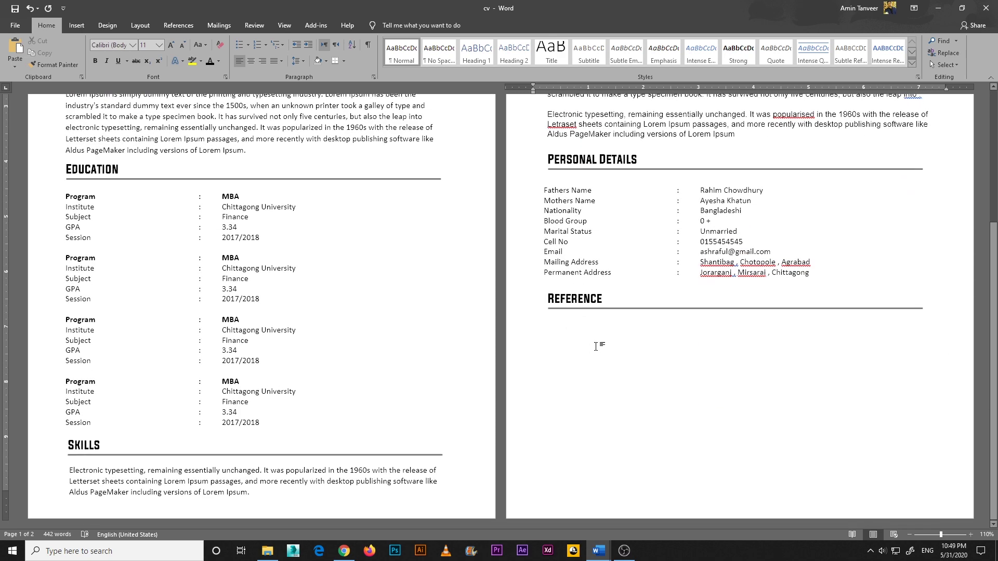
scroll(598, 234, "up", 3)
- Copy the Training text box under REFERENCE, select its text, and bring up the other CV
left_click(633, 178)
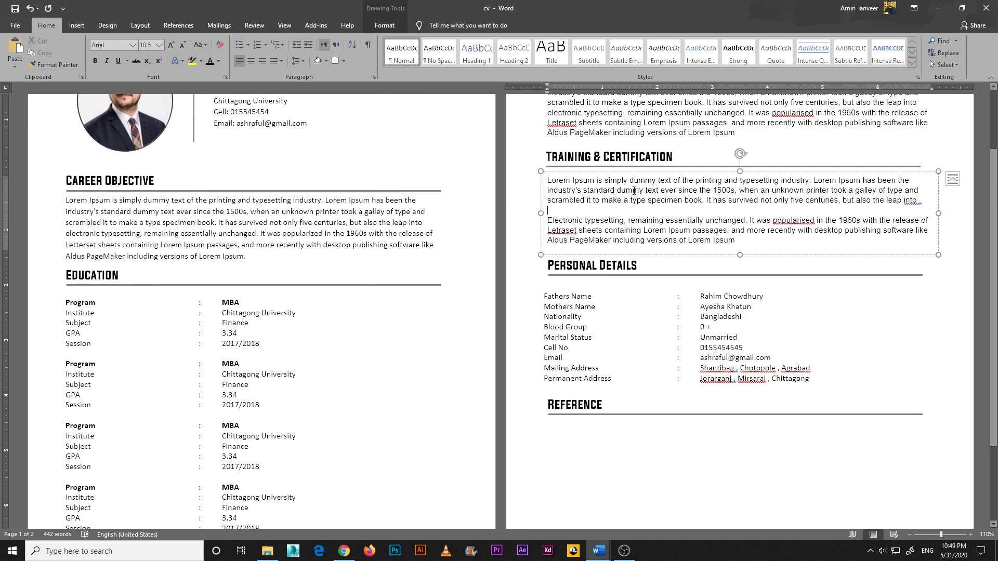
left_click_drag(633, 176, 661, 452)
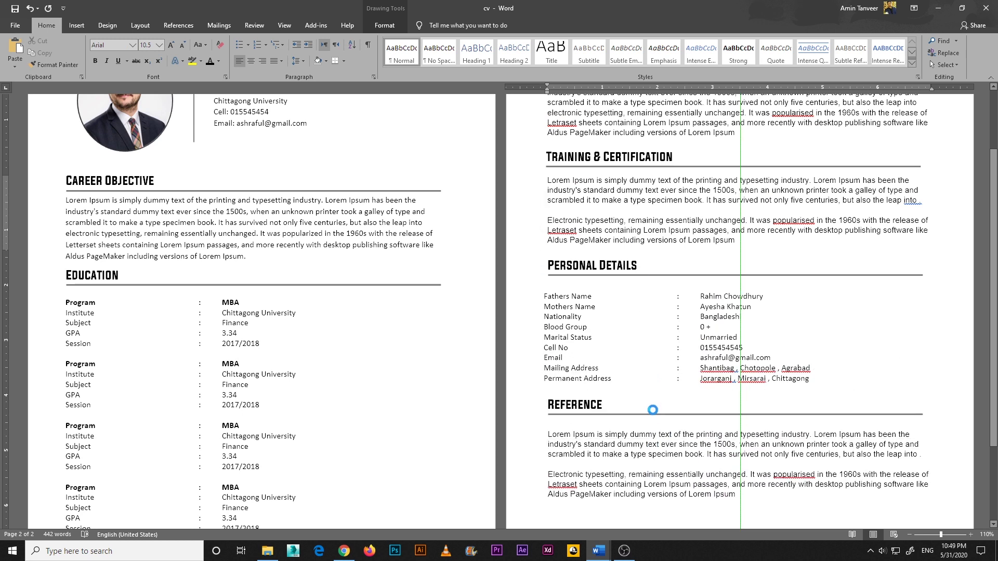
key("ctrl+a")
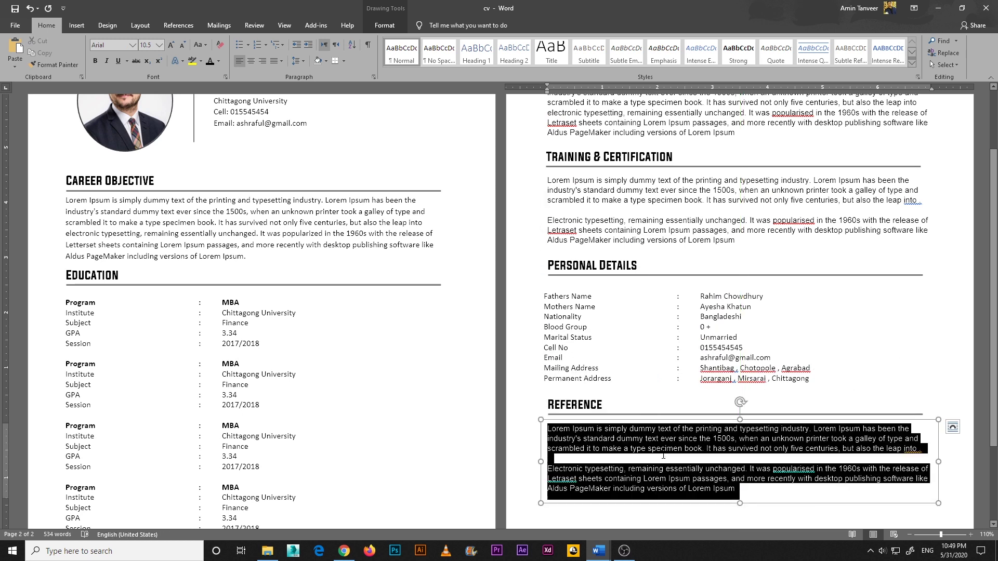
left_click(343, 552)
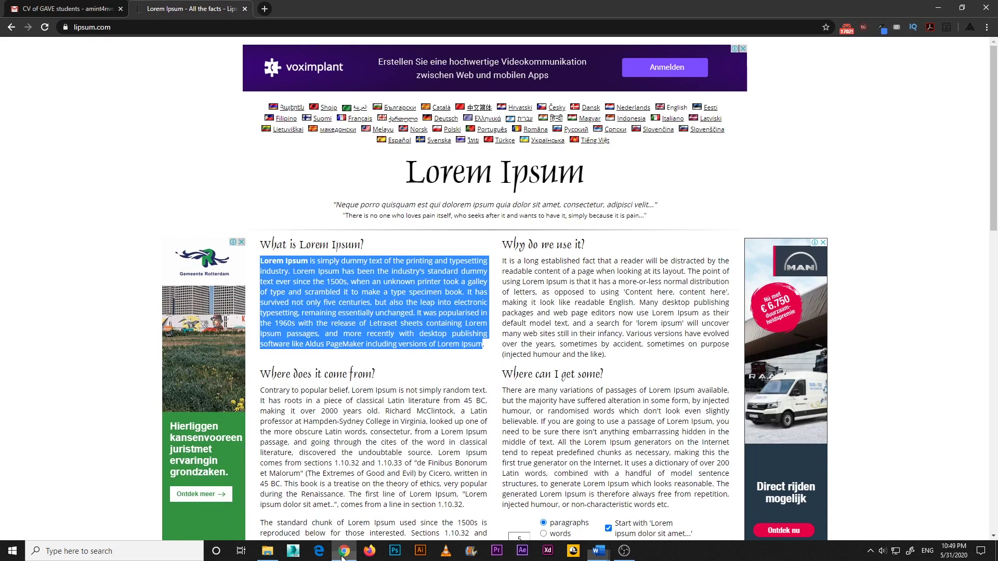
scroll(527, 503, "down", 3)
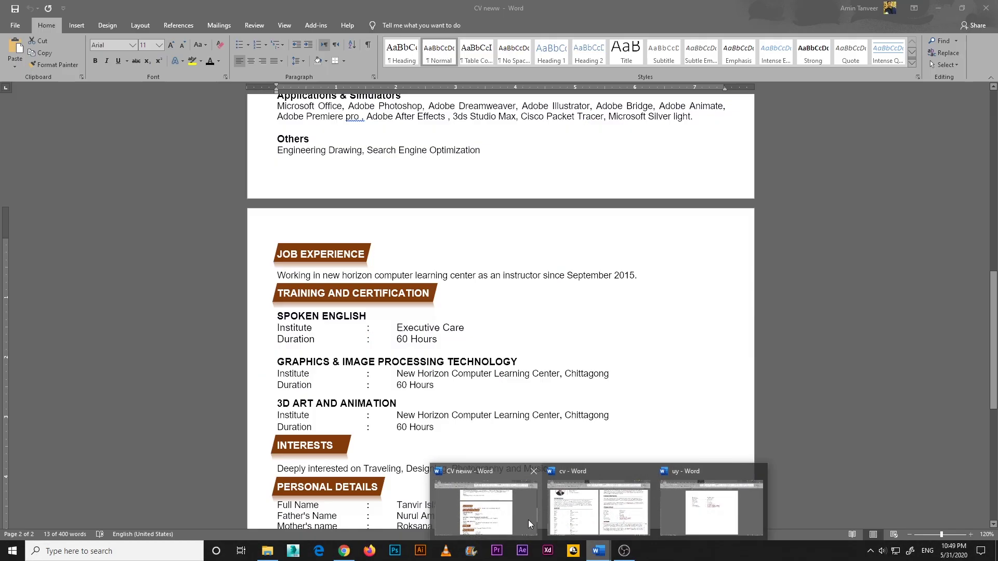
left_click(529, 520)
mouse_move(598, 551)
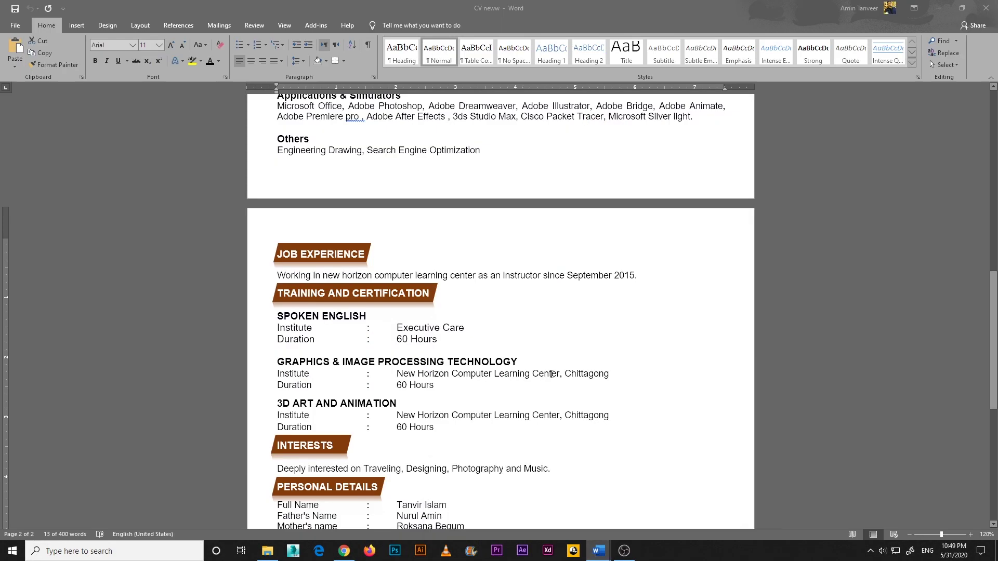
- Copy the second referee's details from the CV neww sample, then return to the cv document
scroll(545, 377, "down", 5)
scroll(545, 376, "down", 3)
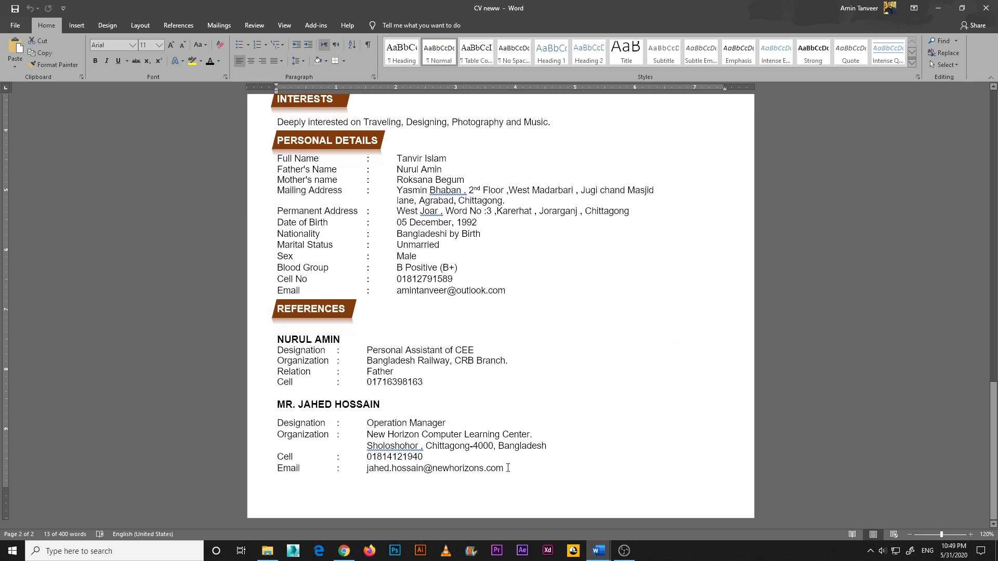
left_click_drag(508, 468, 278, 405)
left_click(345, 551)
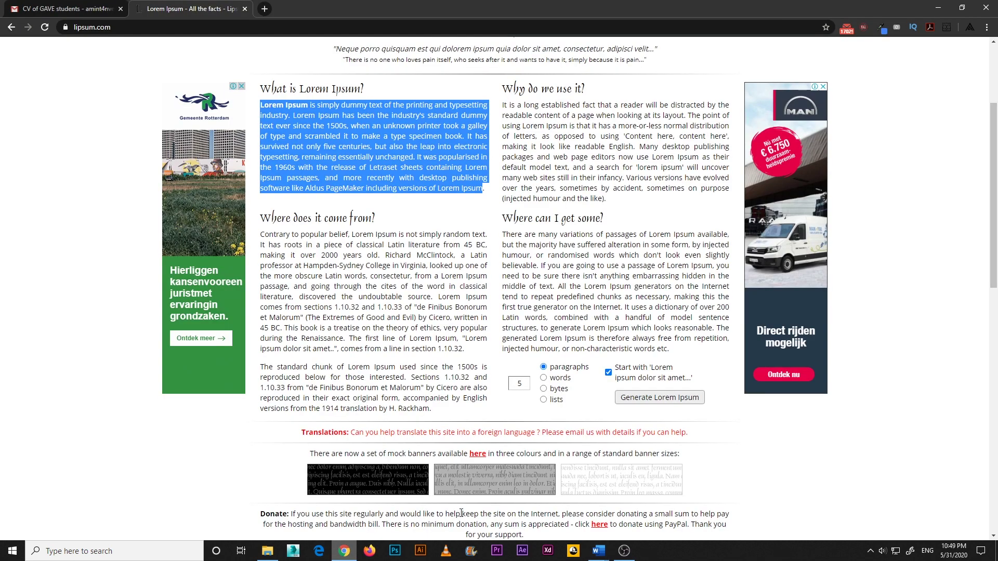
left_click(599, 551)
left_click(614, 534)
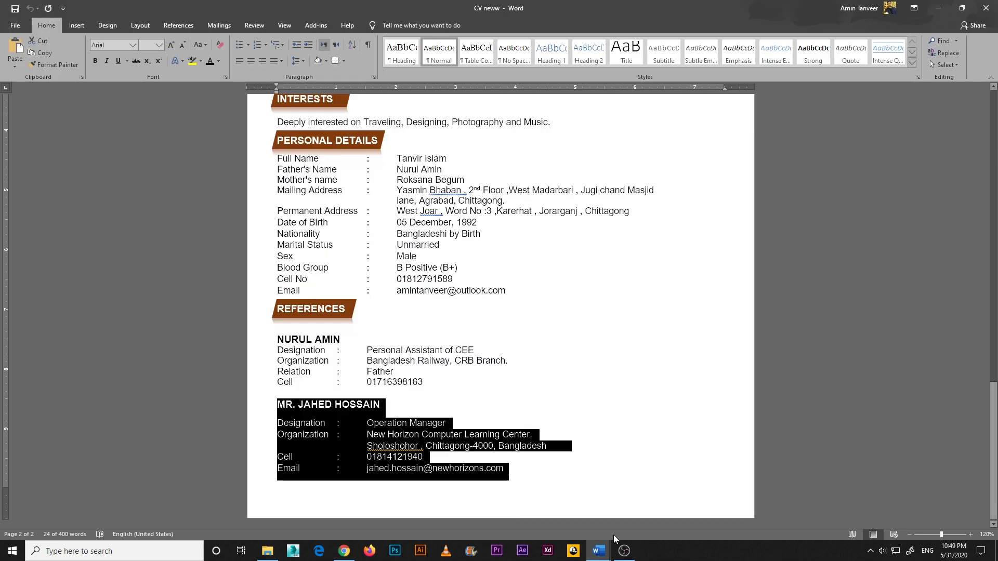
mouse_move(598, 550)
left_click(728, 507)
- Paste the referee's details in black, unbolded text, with only the name line bold
key("ctrl+v")
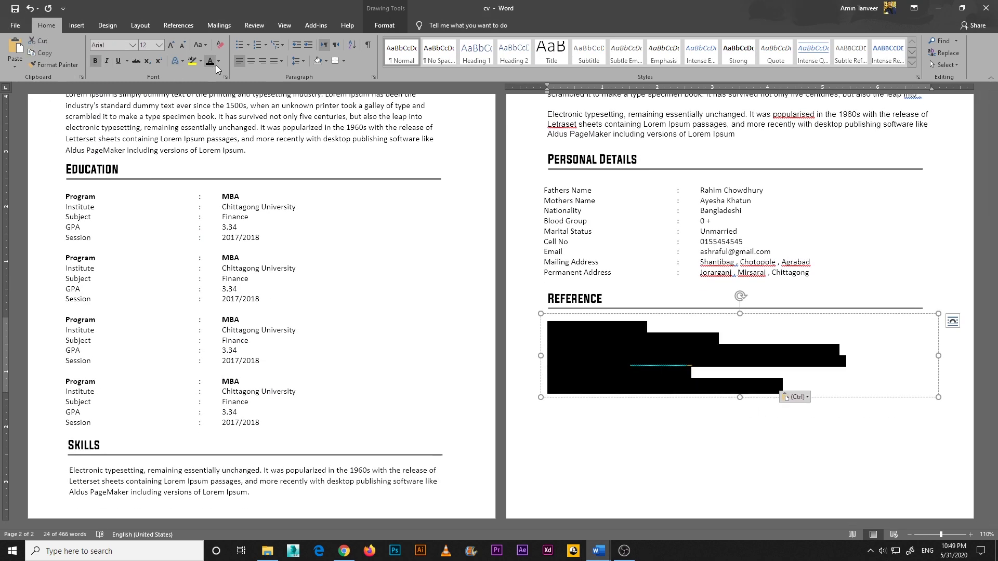
left_click(219, 63)
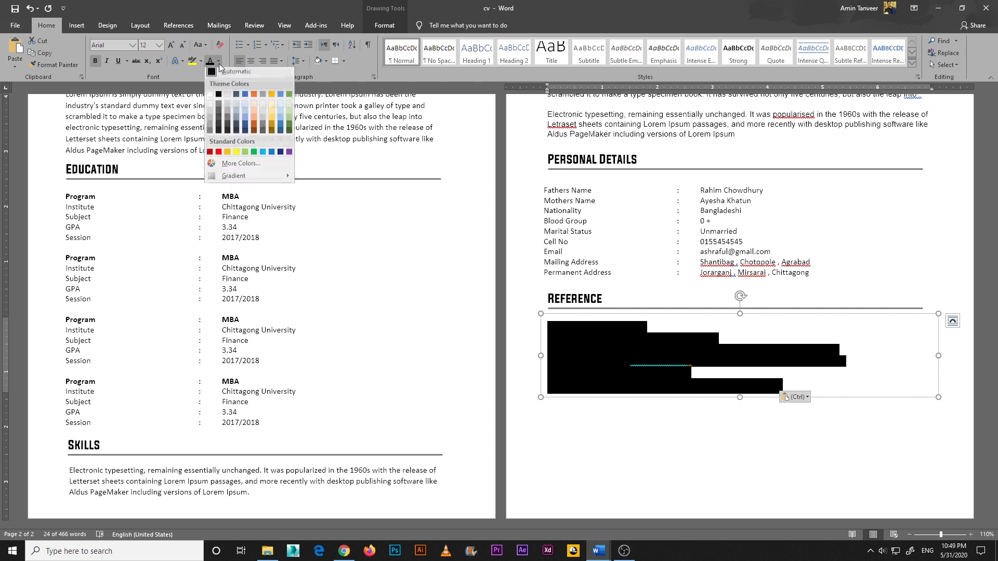
left_click(220, 99)
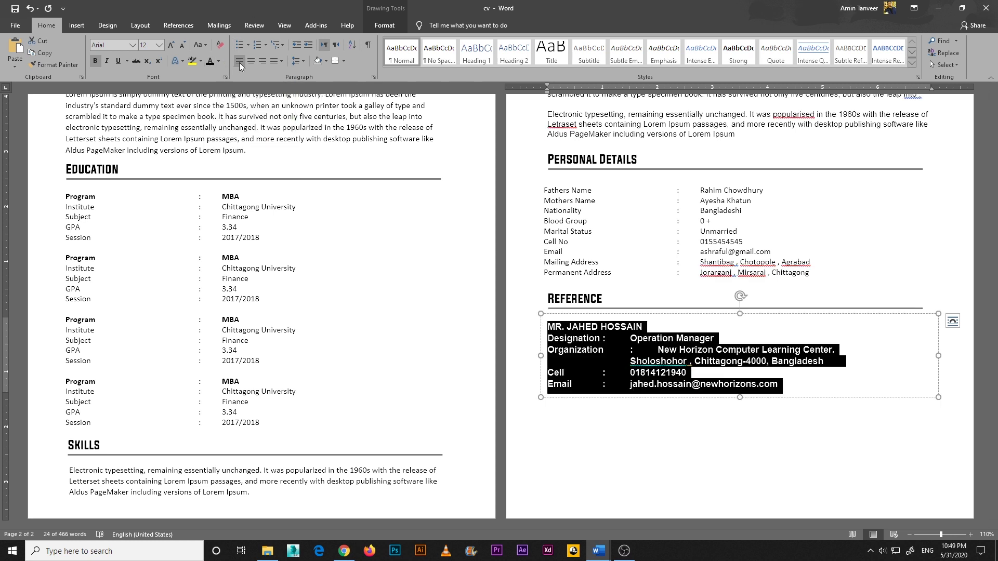
left_click(95, 61)
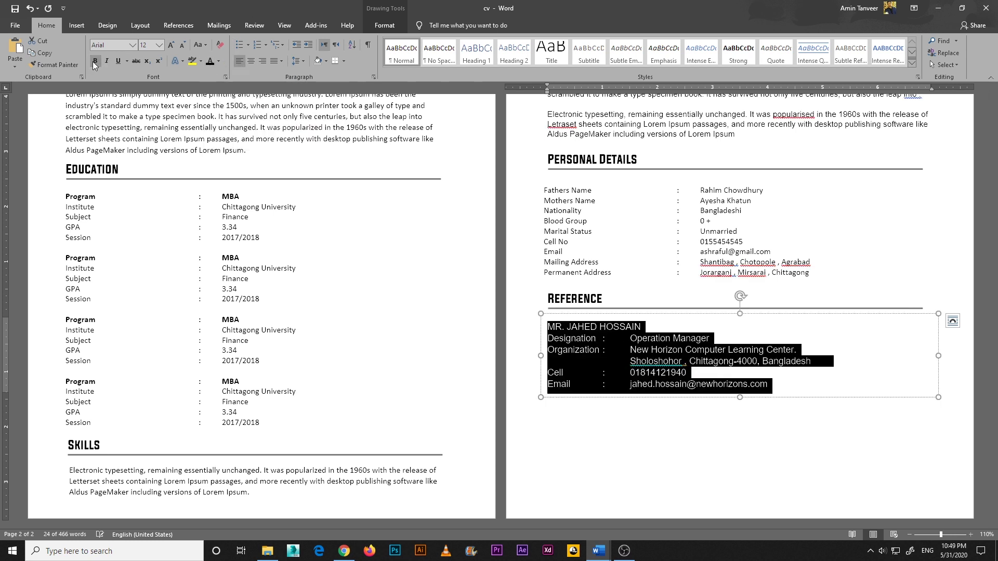
left_click_drag(654, 331, 548, 327)
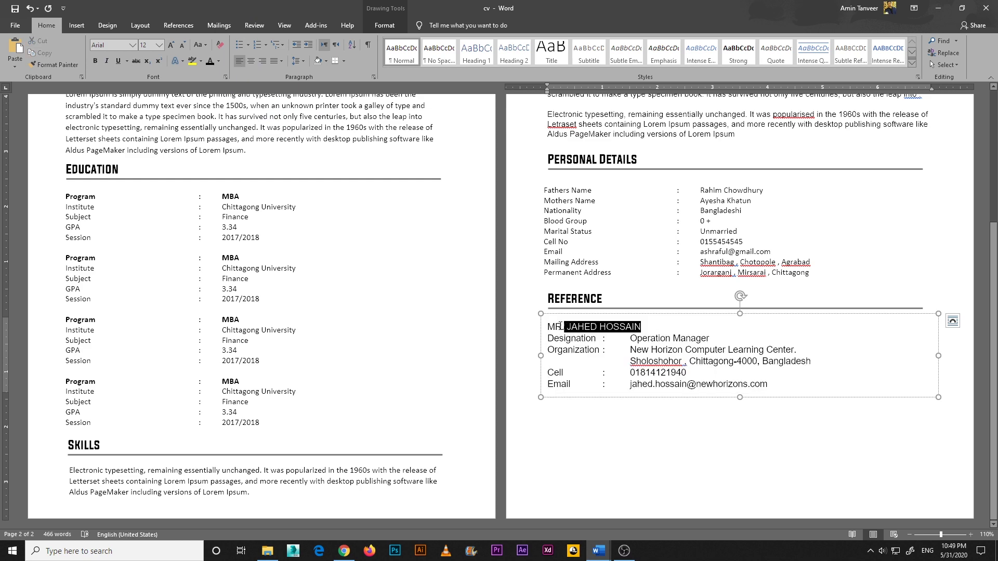
left_click(95, 61)
left_click(630, 349)
left_click(814, 401)
scroll(816, 375, "up", 5)
scroll(825, 345, "down", 3)
scroll(826, 346, "up", 1)
scroll(822, 342, "down", 3)
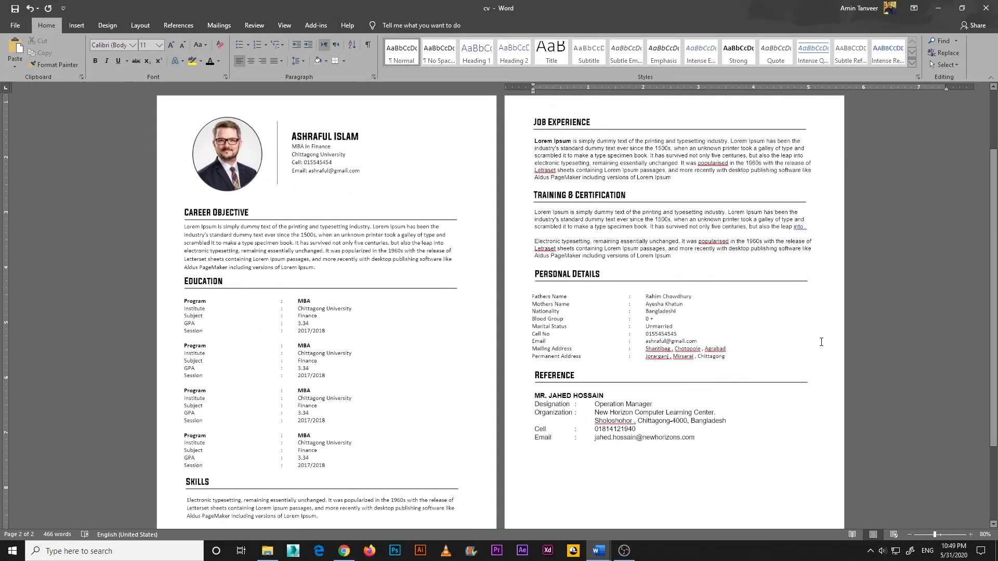
scroll(804, 341, "down", 1)
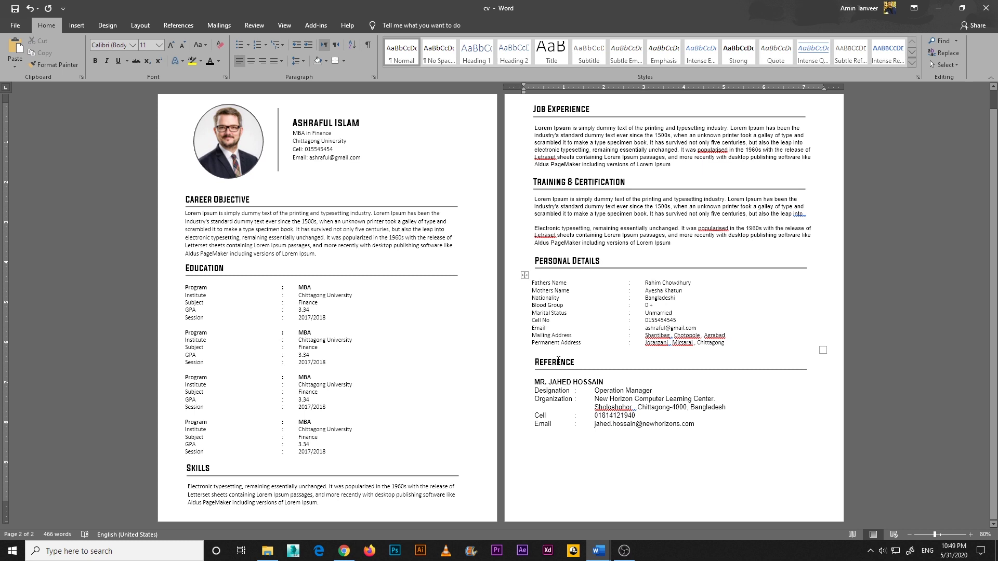
- Duplicate the REFERENCE heading and rule below the reference details and retitle it SIGNATURE
left_click(593, 364)
left_click(573, 355)
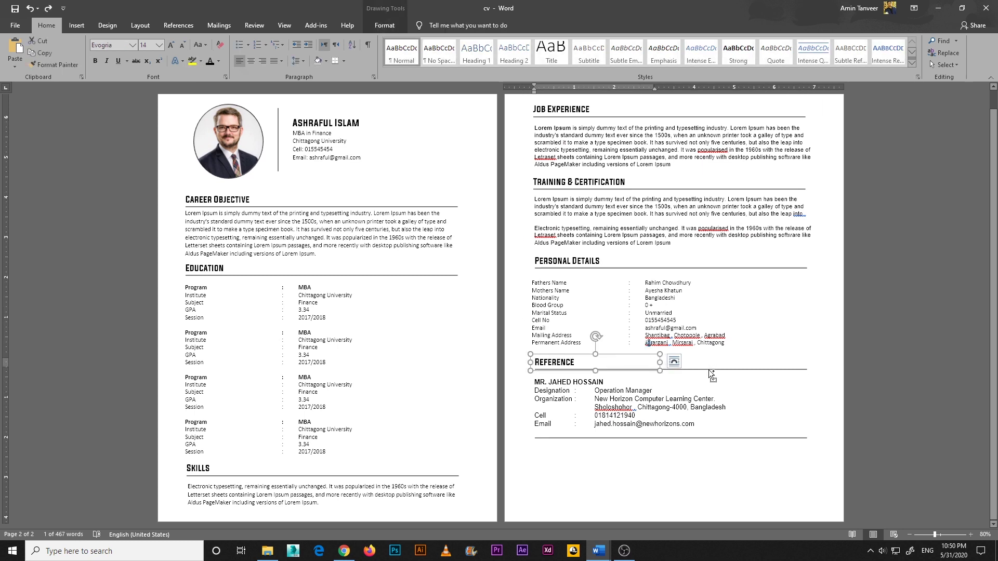
left_click_drag(709, 370, 708, 456)
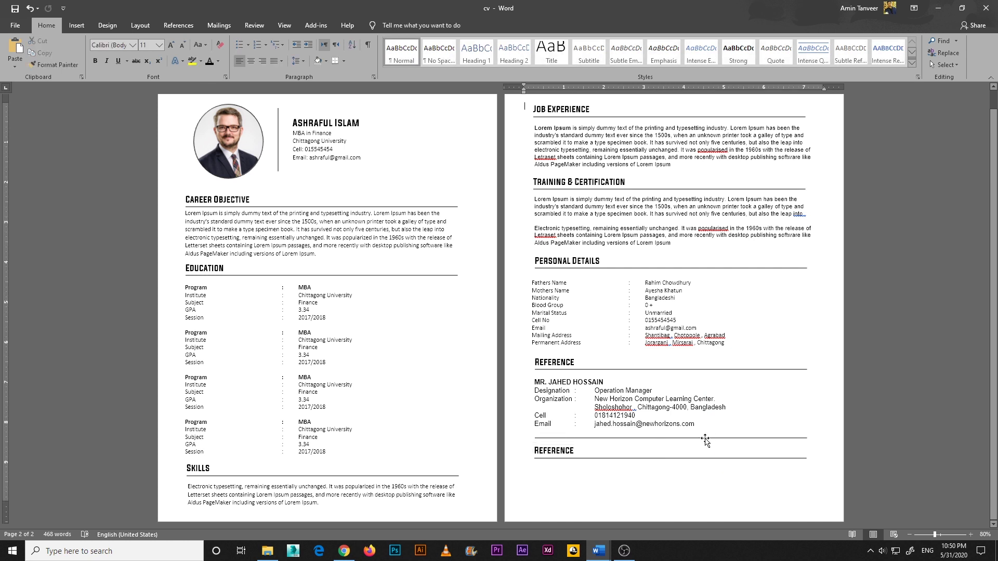
left_click_drag(577, 452, 532, 442)
type("SIGNATURE")
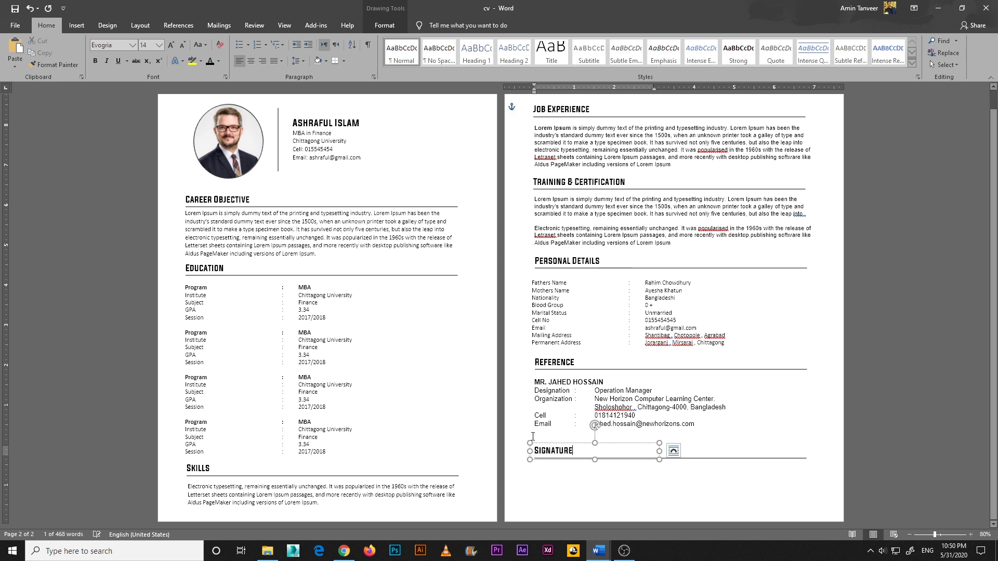
left_click(533, 435)
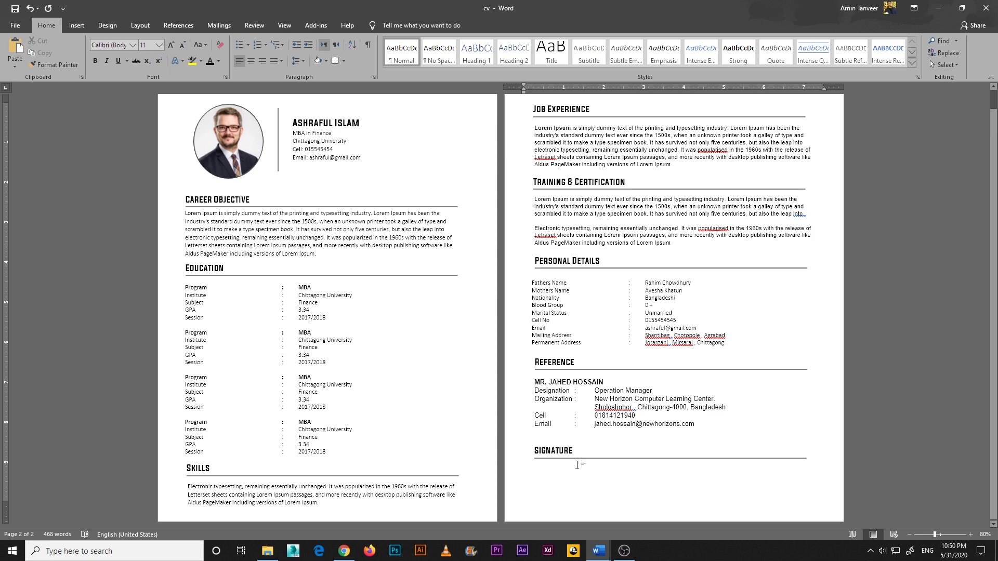
scroll(570, 458, "down", 2, "ctrl")
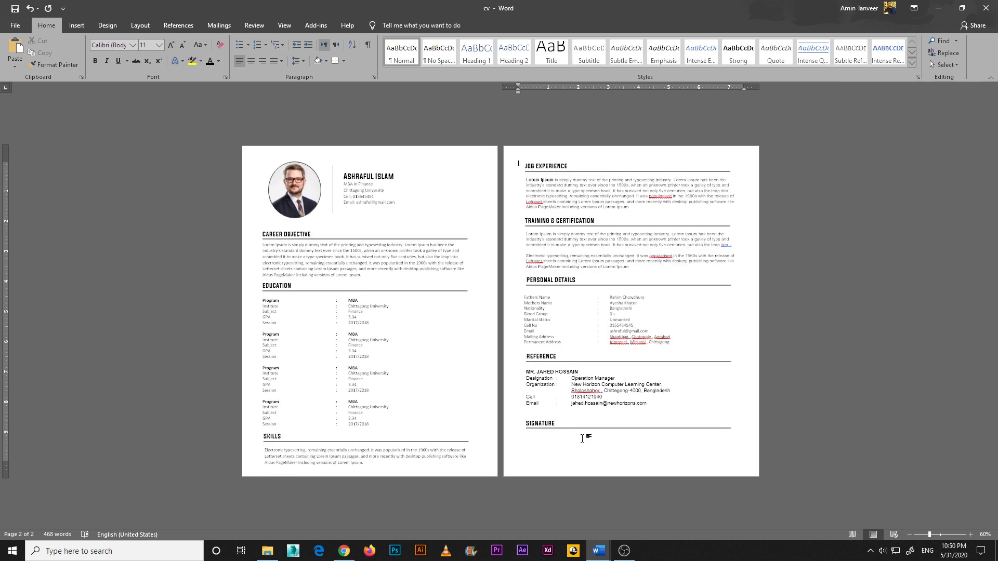
- Apply a light grey page colour to both CV pages
scroll(583, 438, "up", 1, "ctrl")
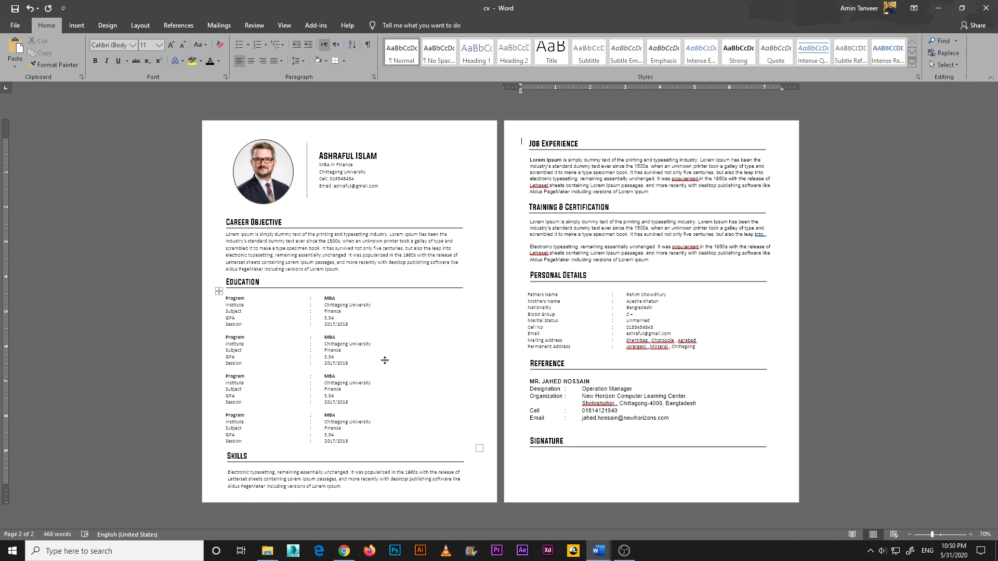
left_click(674, 327)
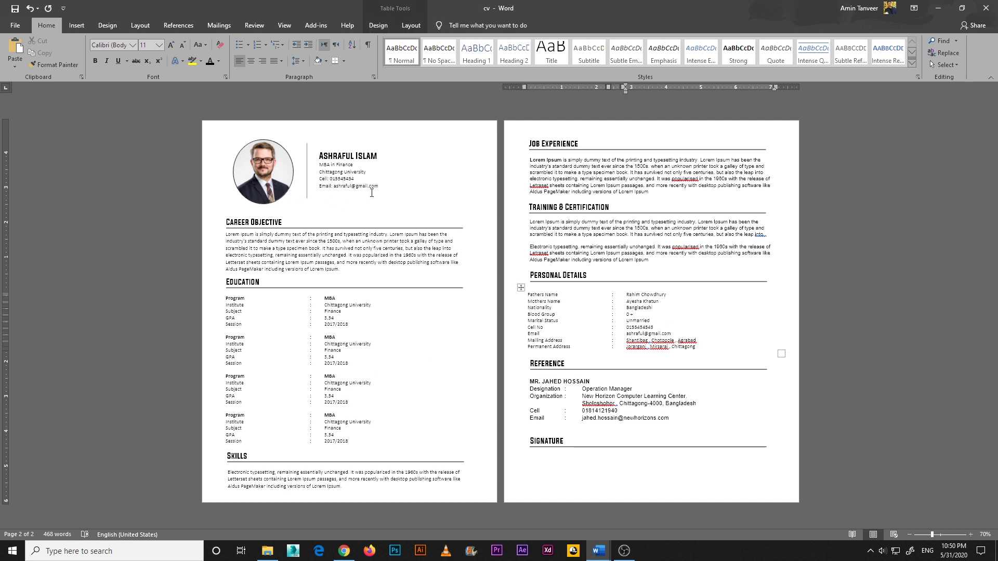
left_click(364, 156)
left_click(412, 175)
left_click(435, 222)
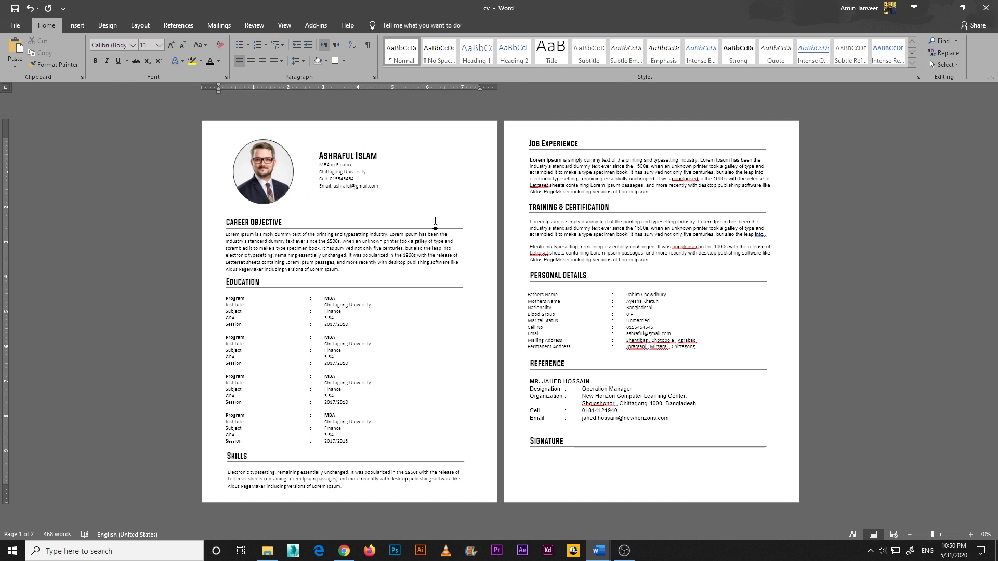
left_click(107, 25)
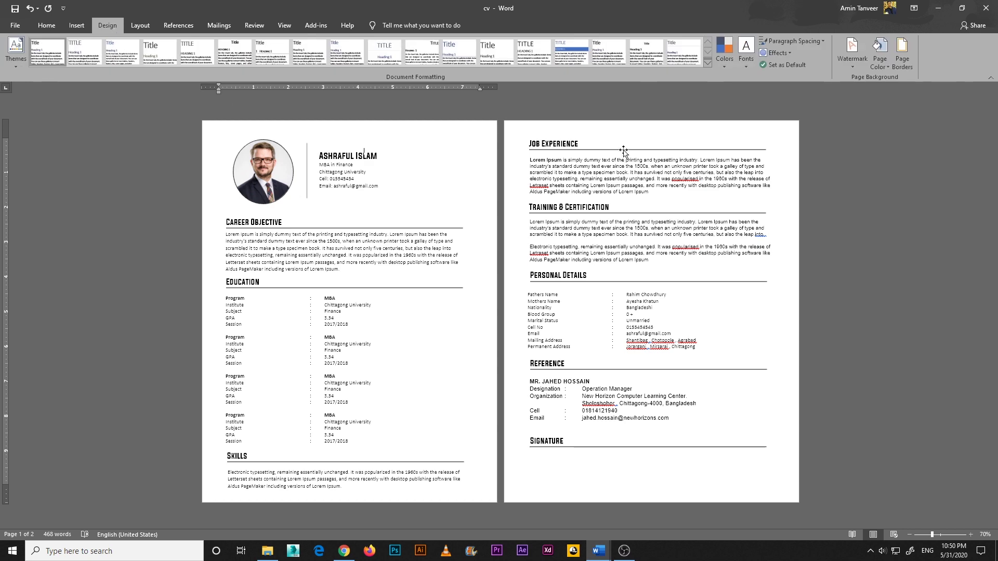
left_click(885, 64)
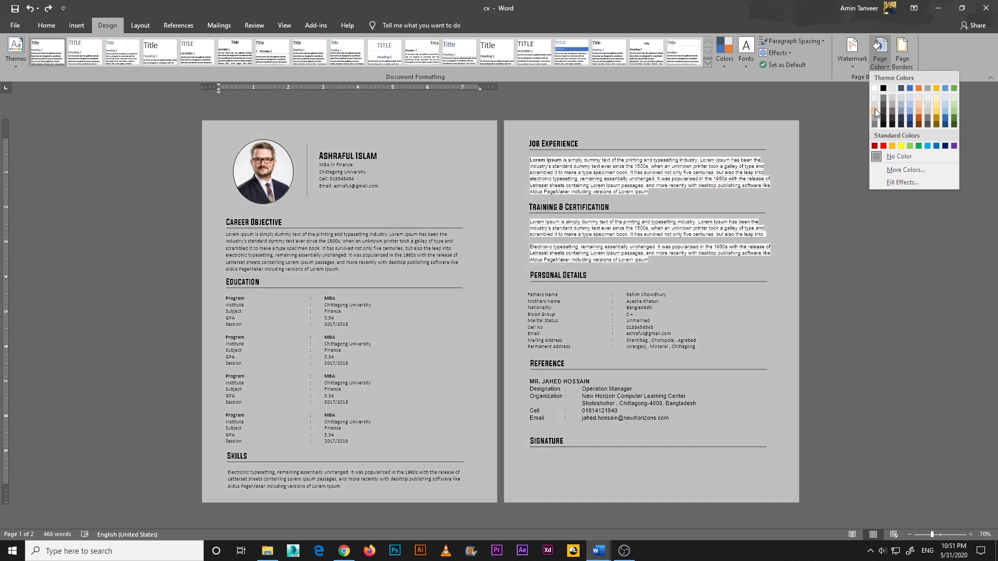
left_click(875, 118)
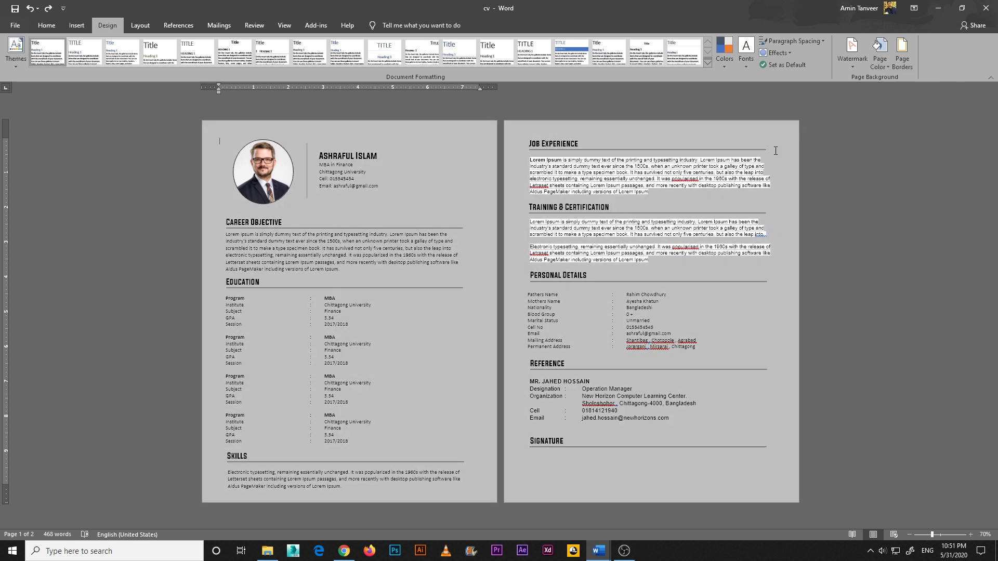
- Select the Job Experience text box and fetch Lorem Ipsum text from the browser for pasting
left_click(648, 179)
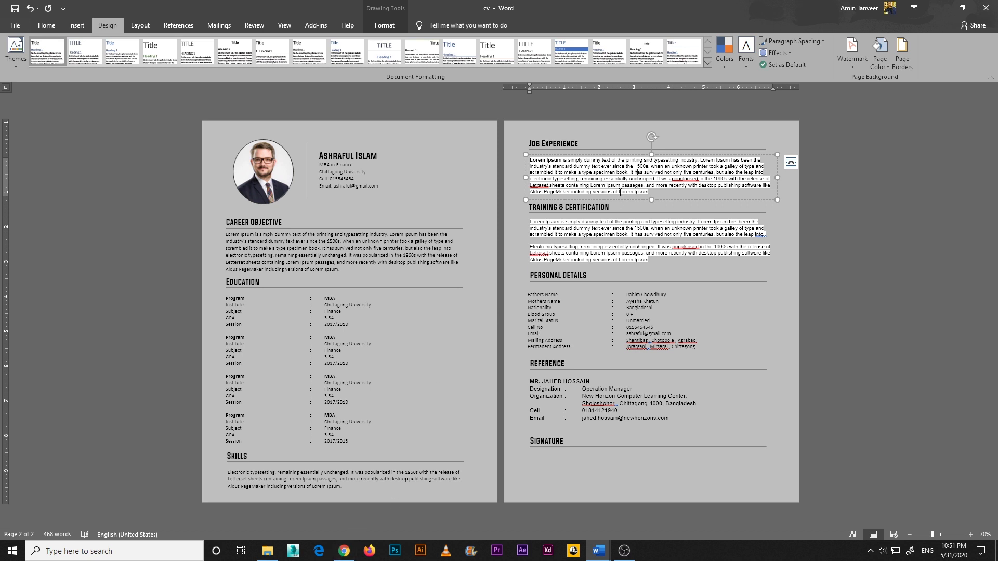
left_click(344, 551)
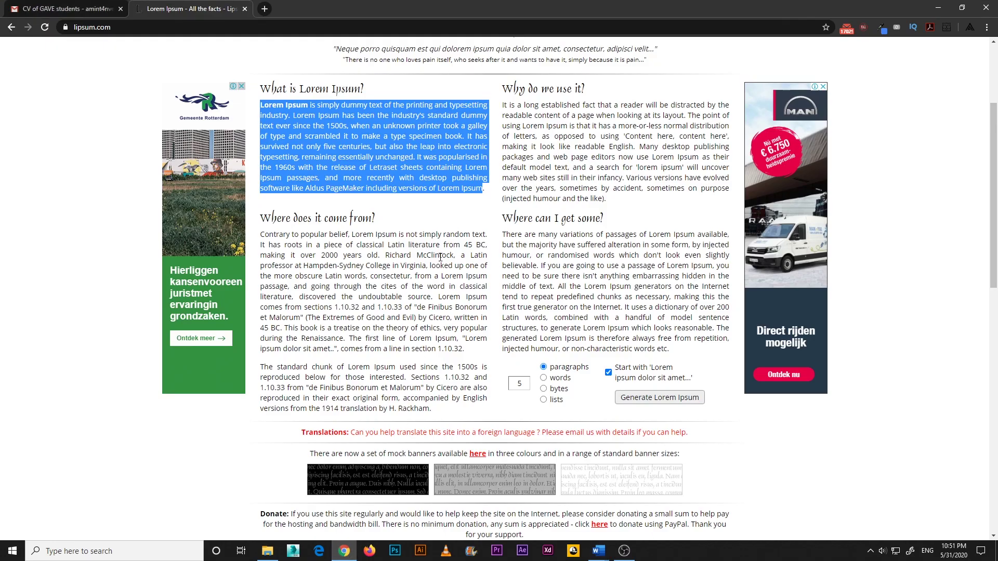
left_click(599, 551)
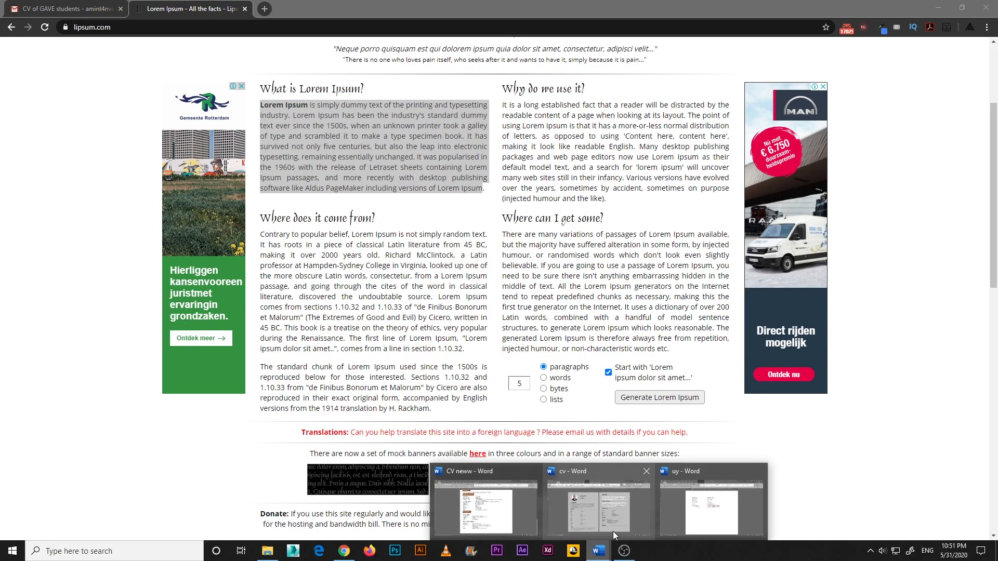
left_click(598, 501)
right_click(616, 186)
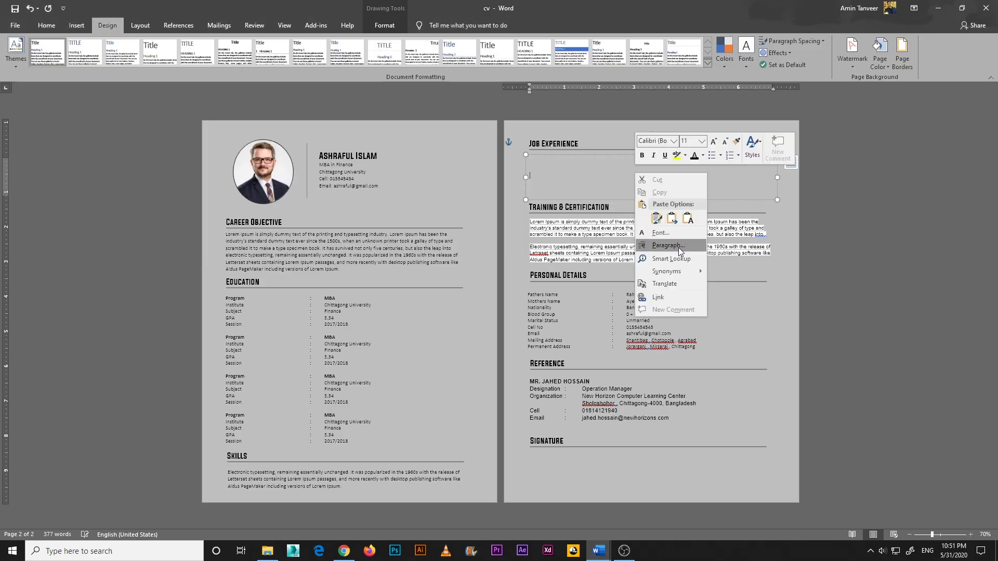
- Paste Lorem Ipsum as plain text into the Job Experience and Training & Certification boxes
left_click(684, 210)
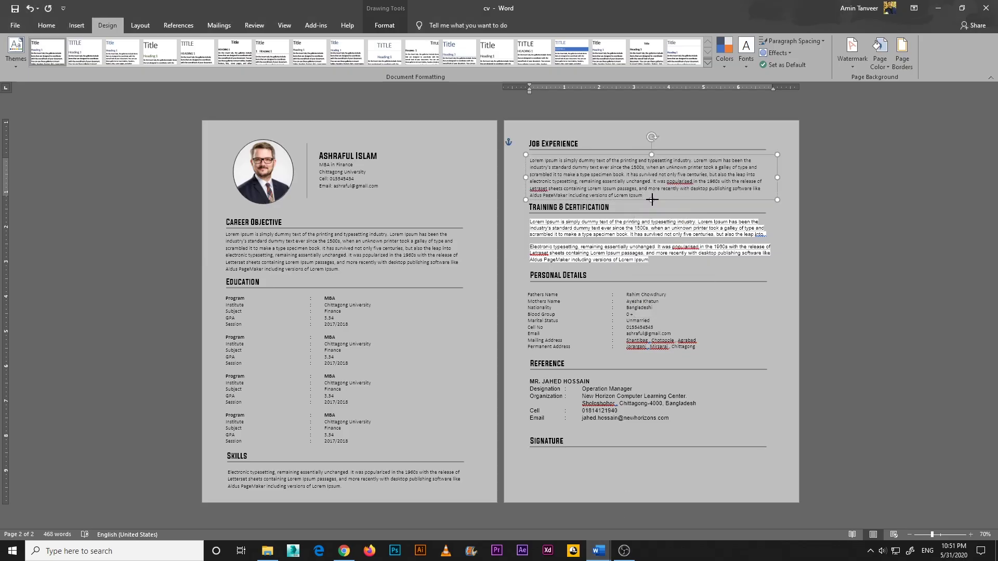
left_click(562, 227)
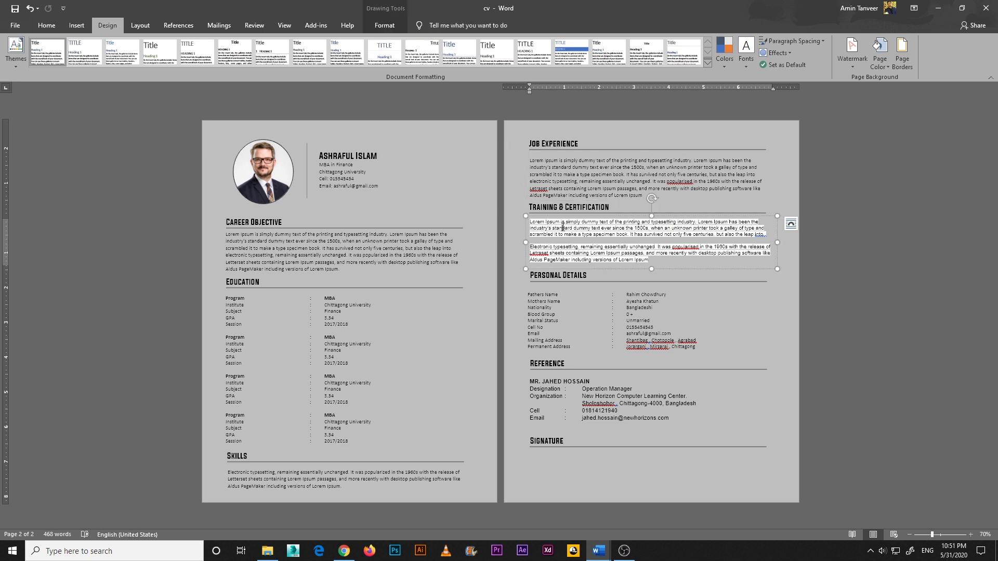
right_click(667, 238)
left_click(710, 281)
left_click(617, 332)
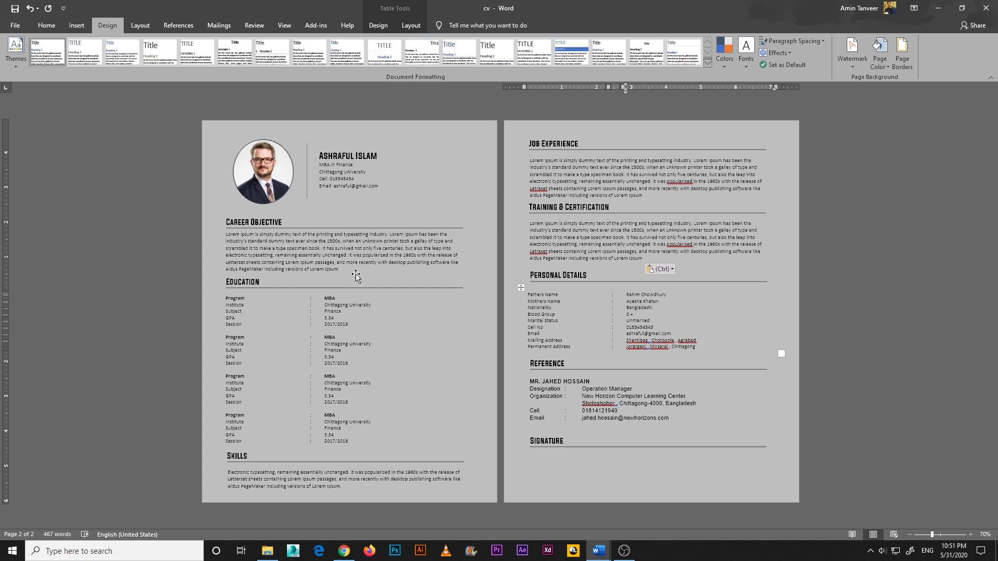
left_click(76, 26)
- Draw a black rectangle over the page-one header and send it behind the photo and name
left_click(143, 52)
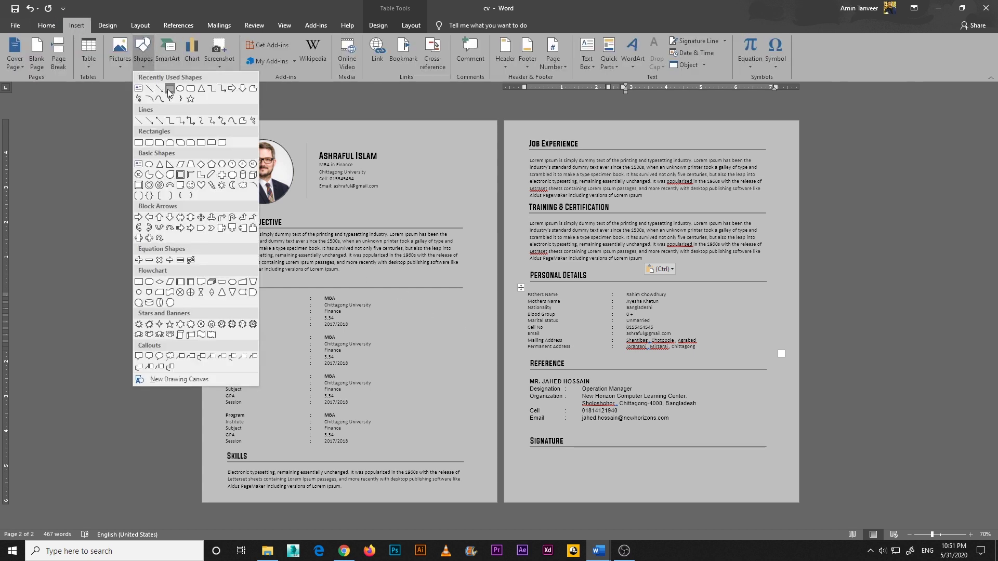
left_click(165, 90)
left_click_drag(217, 132, 479, 212)
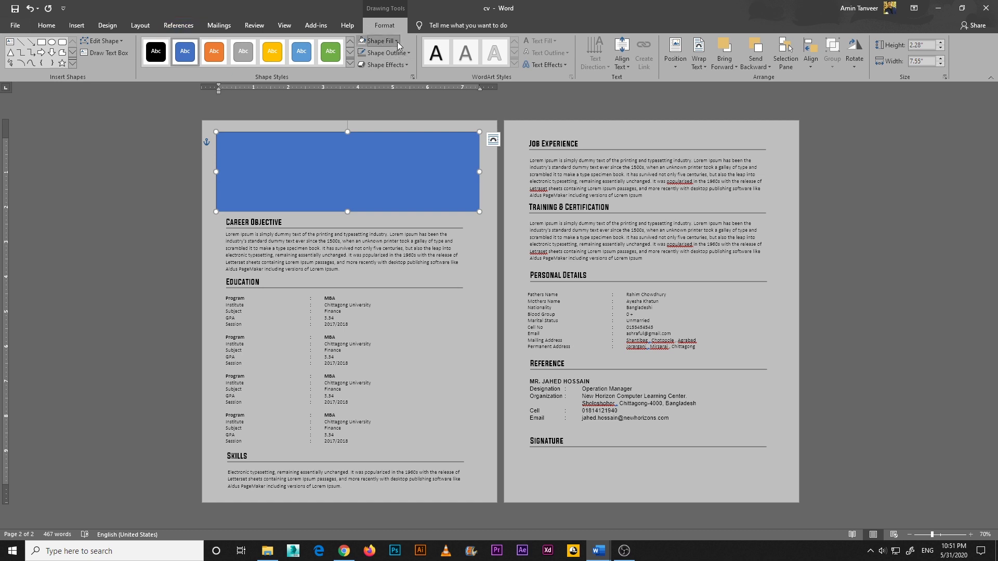
left_click(397, 42)
left_click(371, 97)
right_click(404, 137)
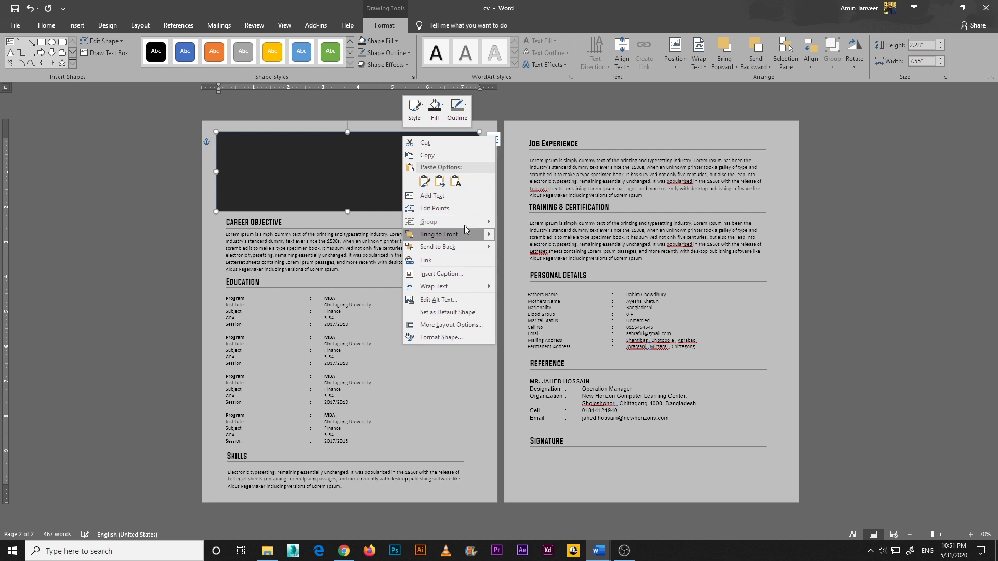
left_click(529, 248)
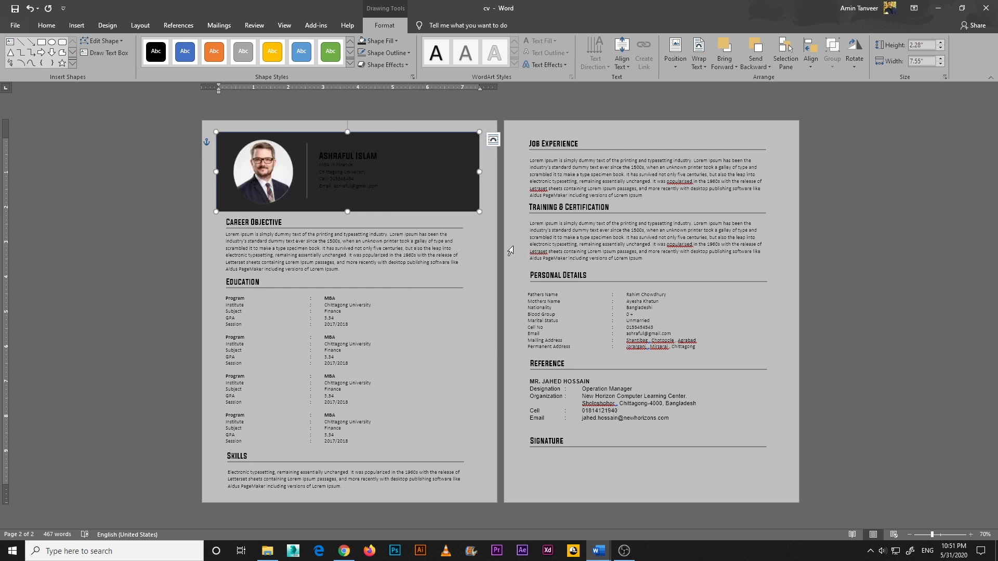
left_click(384, 188)
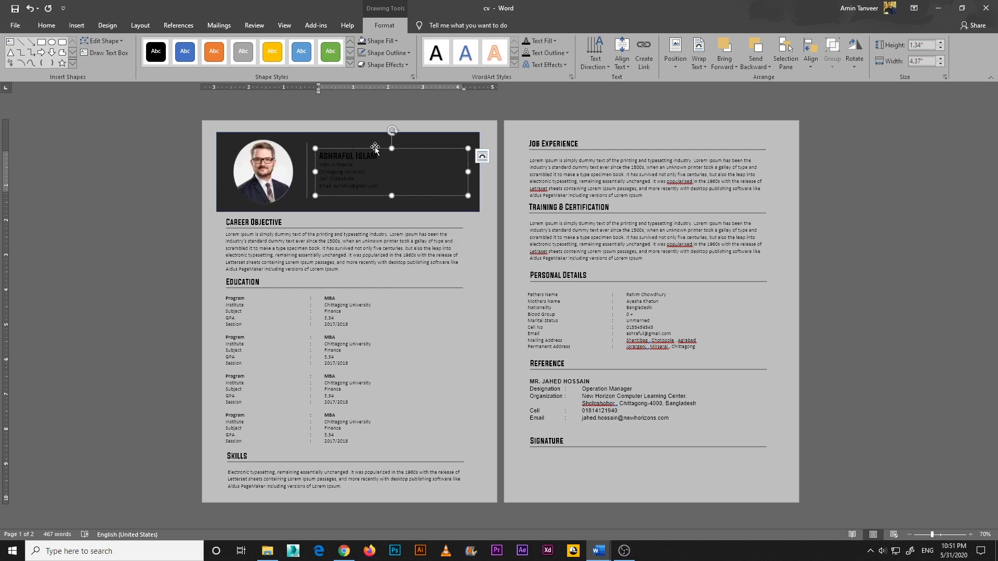
- Make the name and contact text in the header box white
left_click(59, 29)
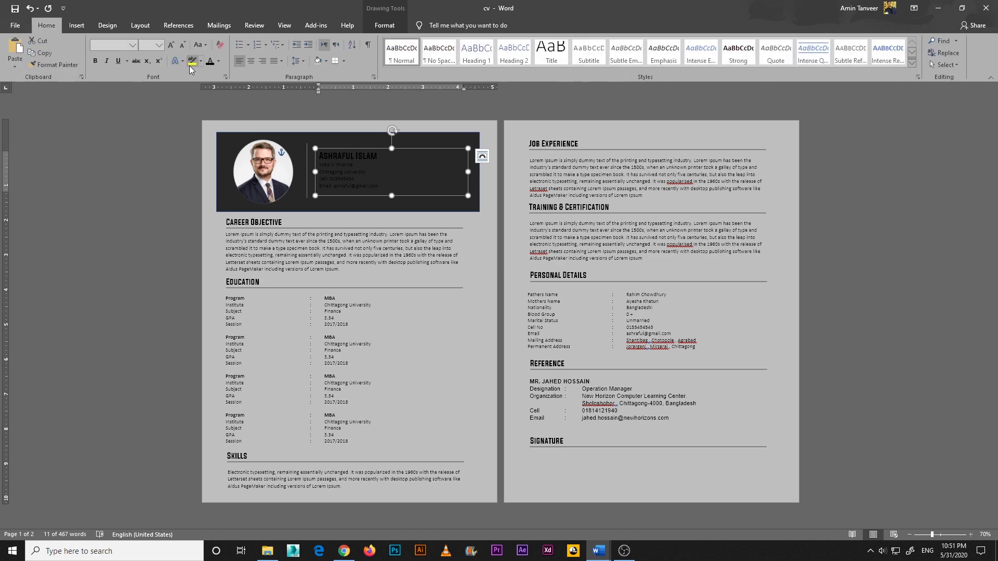
left_click(218, 61)
left_click(211, 97)
left_click(346, 200)
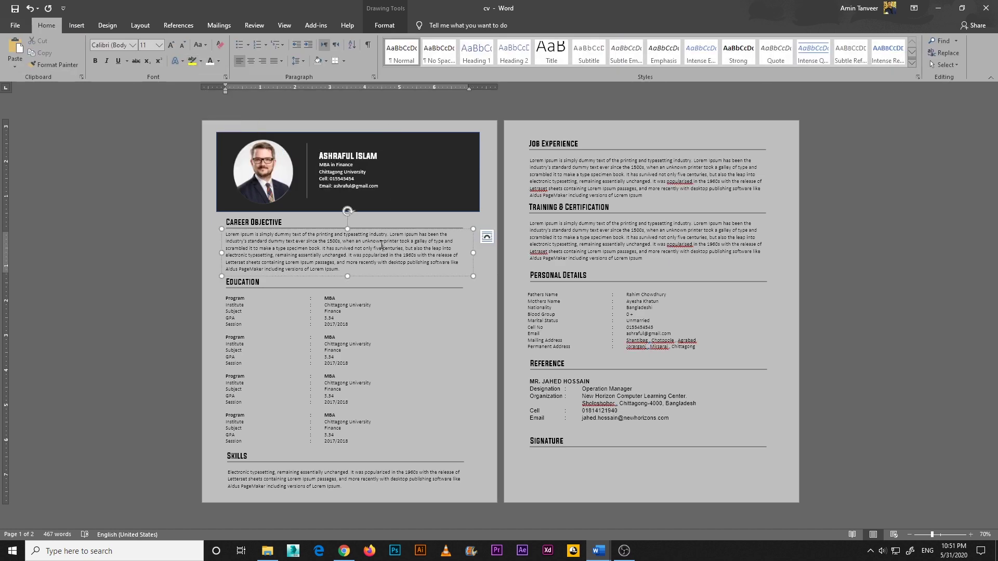
- Change the header banner's fill to medium grey
scroll(372, 187, "up", 2, "ctrl")
left_click(419, 104)
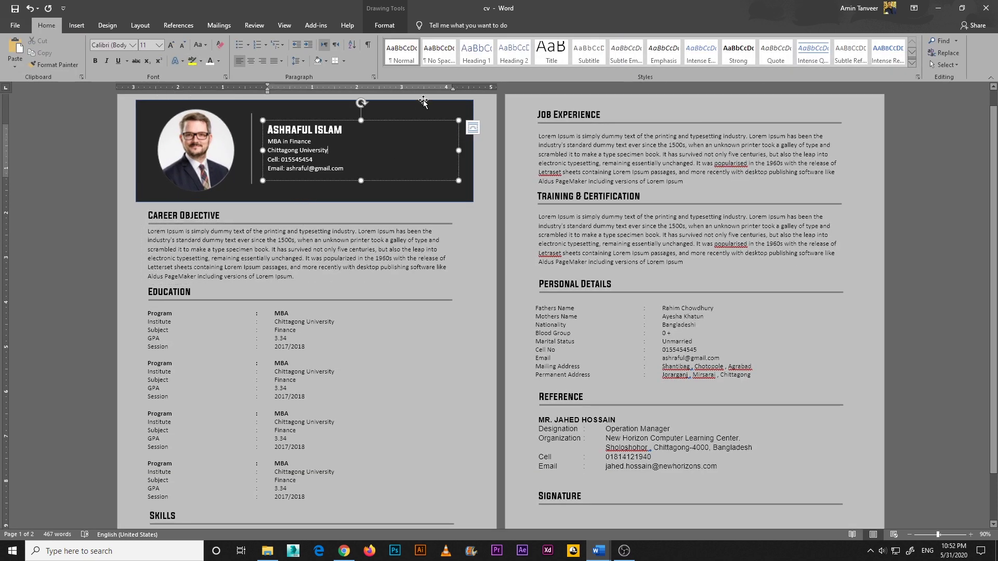
left_click(385, 26)
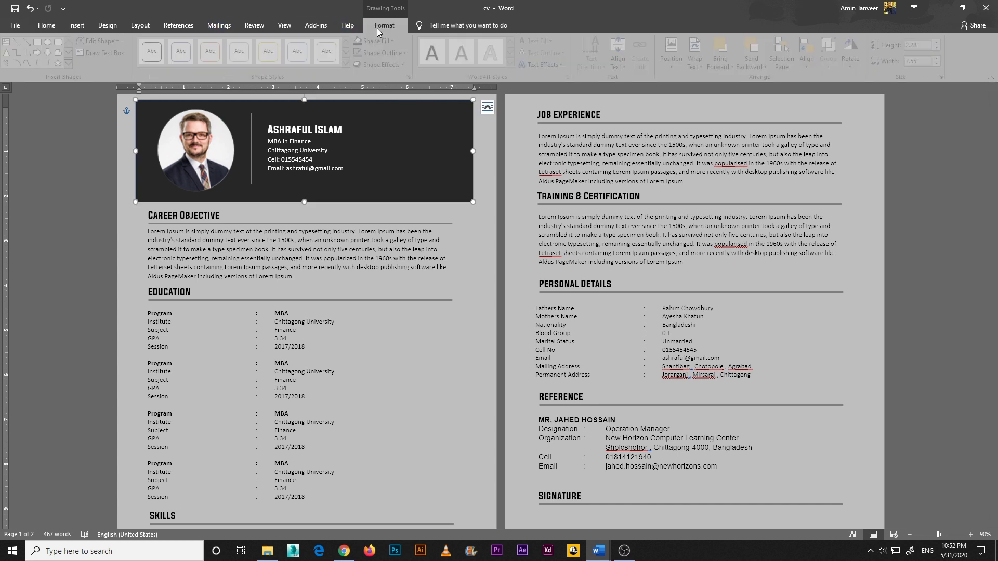
left_click(401, 41)
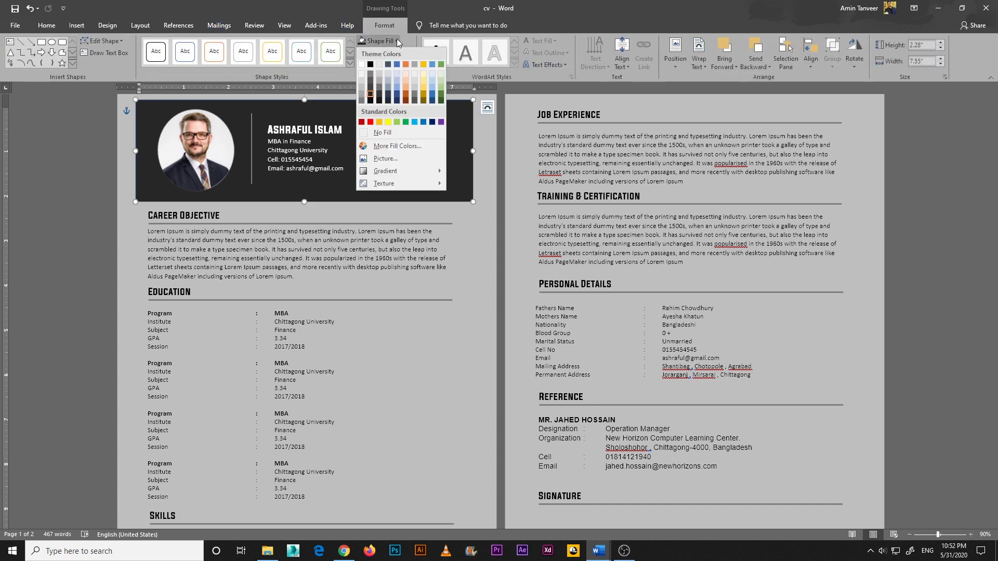
left_click(369, 83)
scroll(312, 312, "down", 1)
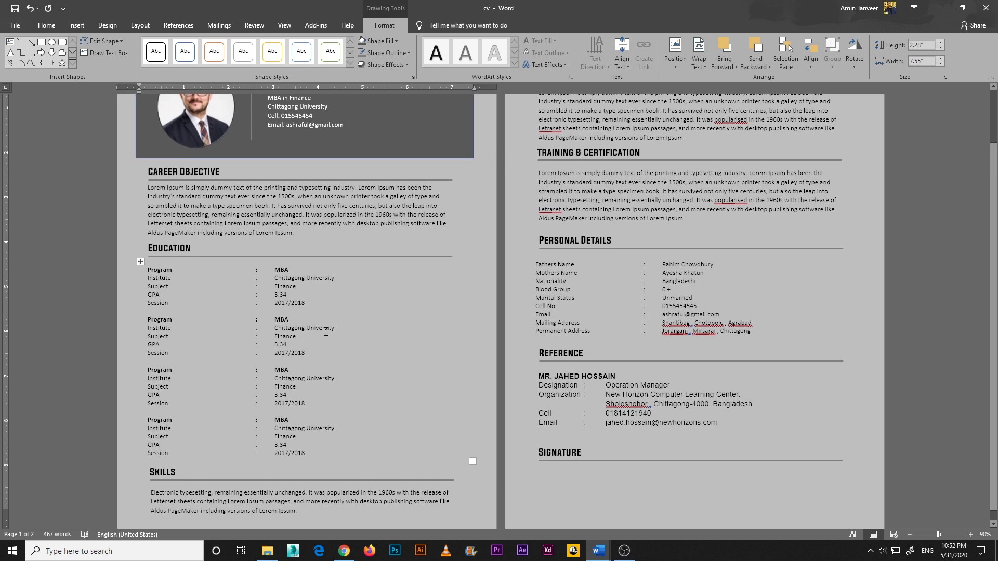
left_click(312, 364)
scroll(312, 311, "up", 1)
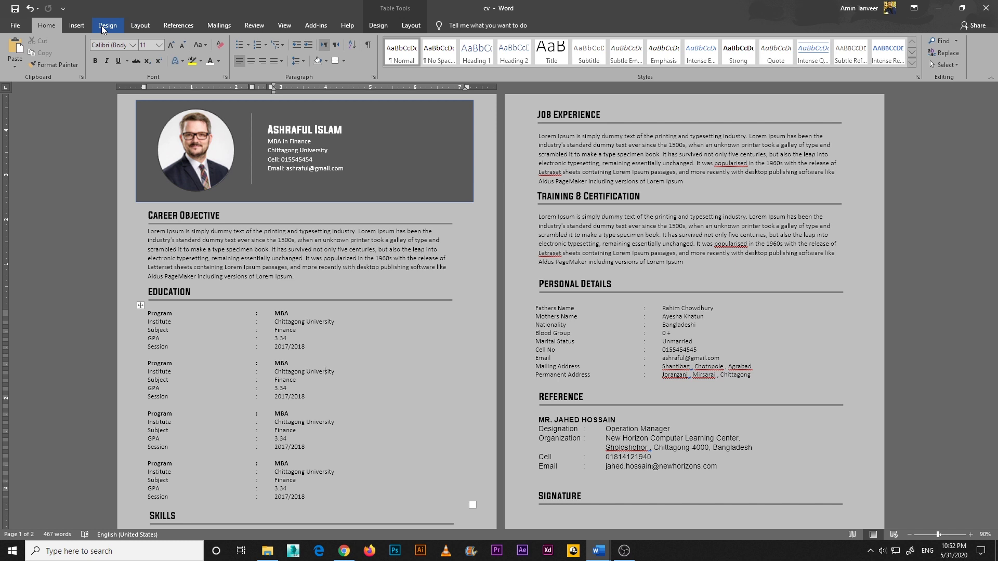
left_click(101, 26)
- Draw a thin rectangle along page one's left margin and fill it dark grey
left_click(77, 26)
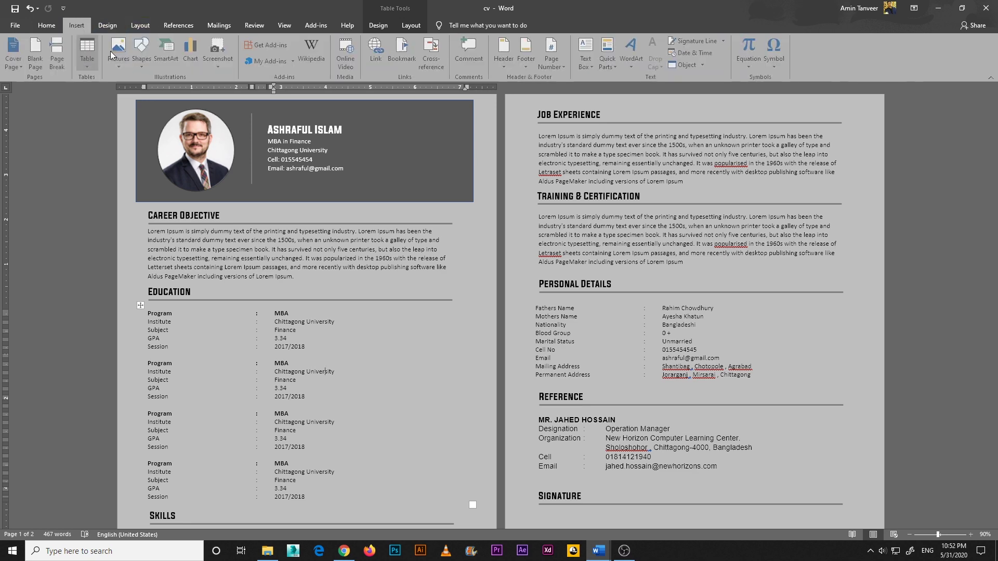
left_click(143, 55)
left_click(158, 90)
scroll(135, 168, "down", 2)
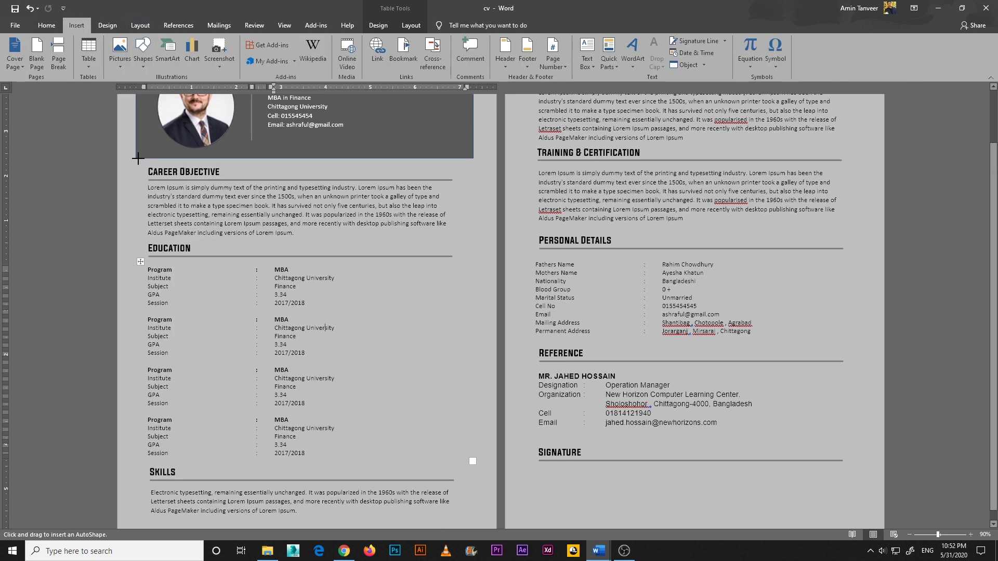
left_click_drag(135, 168, 139, 515)
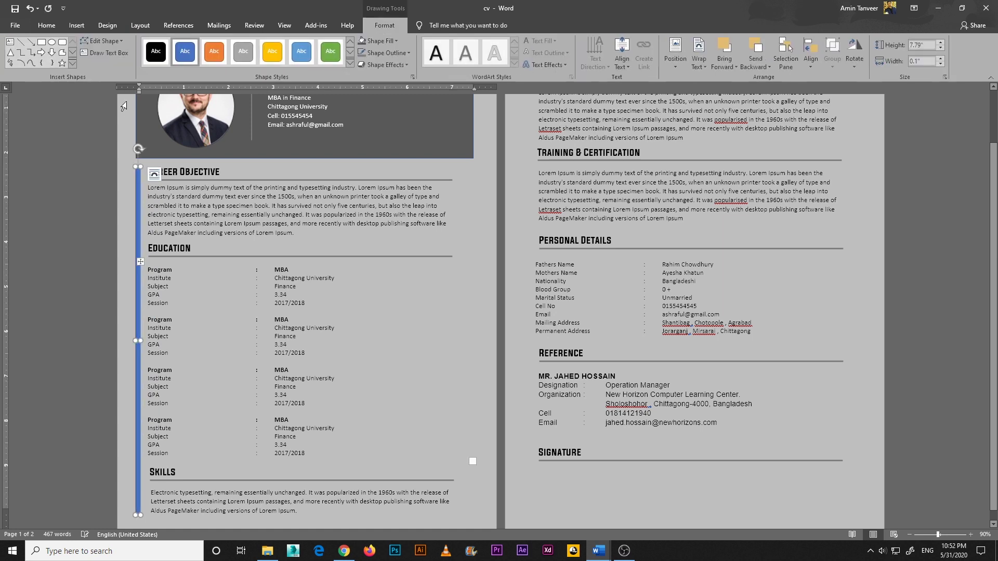
left_click(398, 41)
left_click(371, 79)
left_click(423, 271)
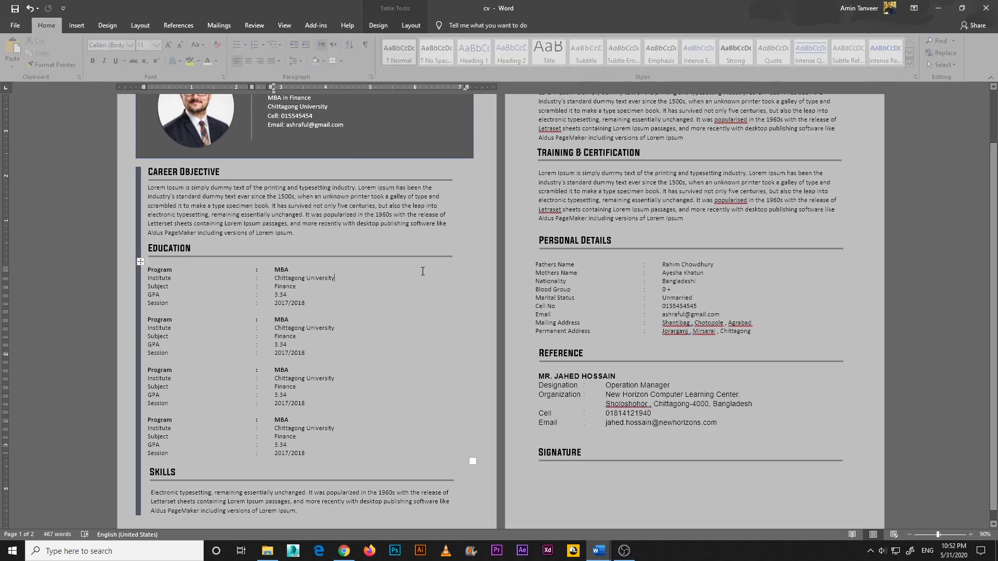
scroll(424, 261, "up", 1)
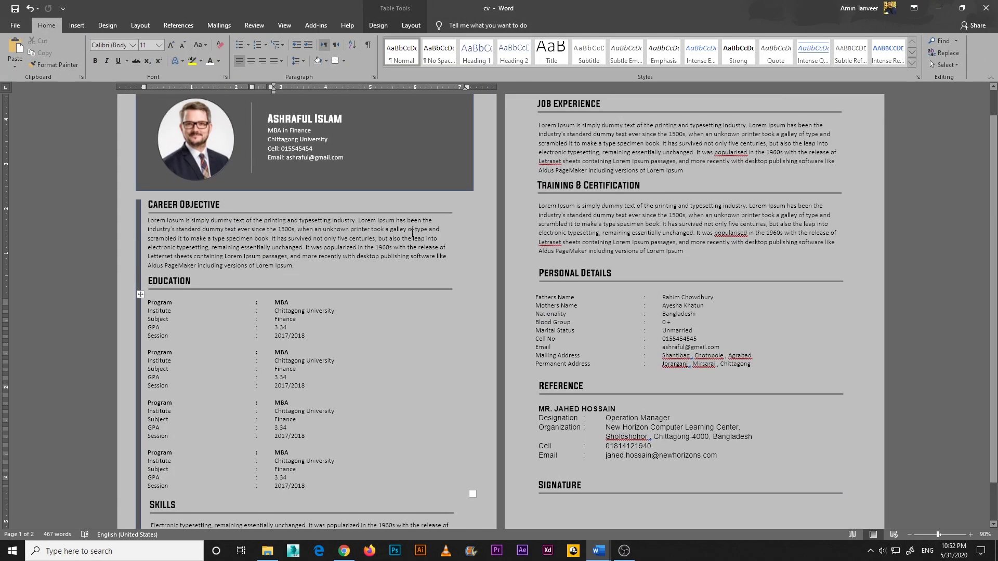
scroll(412, 233, "down", 1, "ctrl")
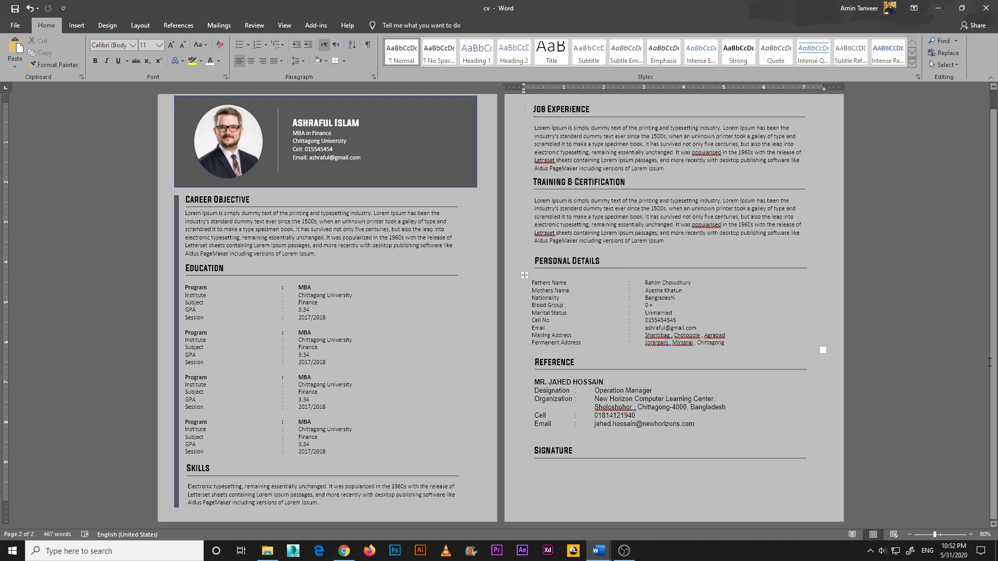
left_click_drag(994, 339, 994, 335)
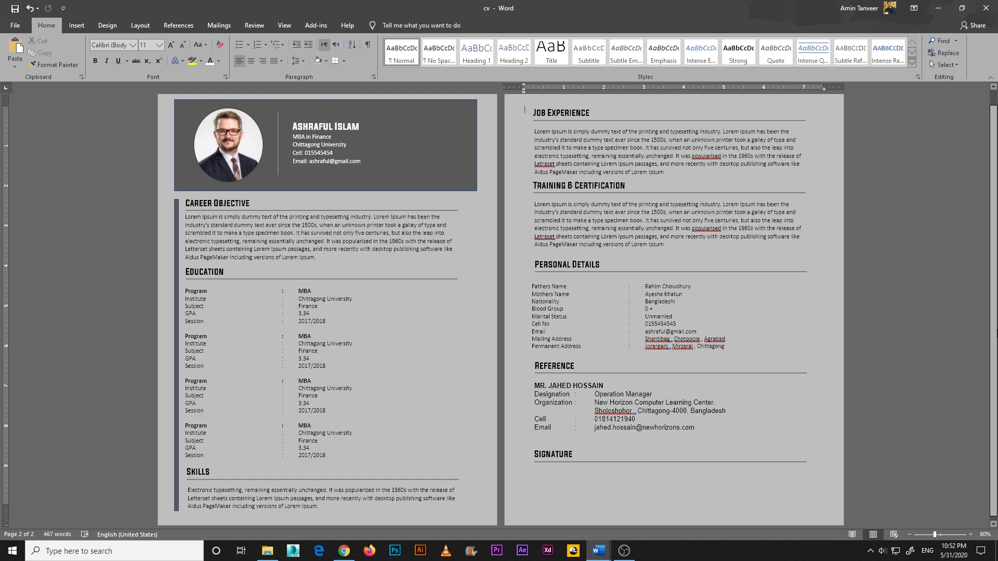